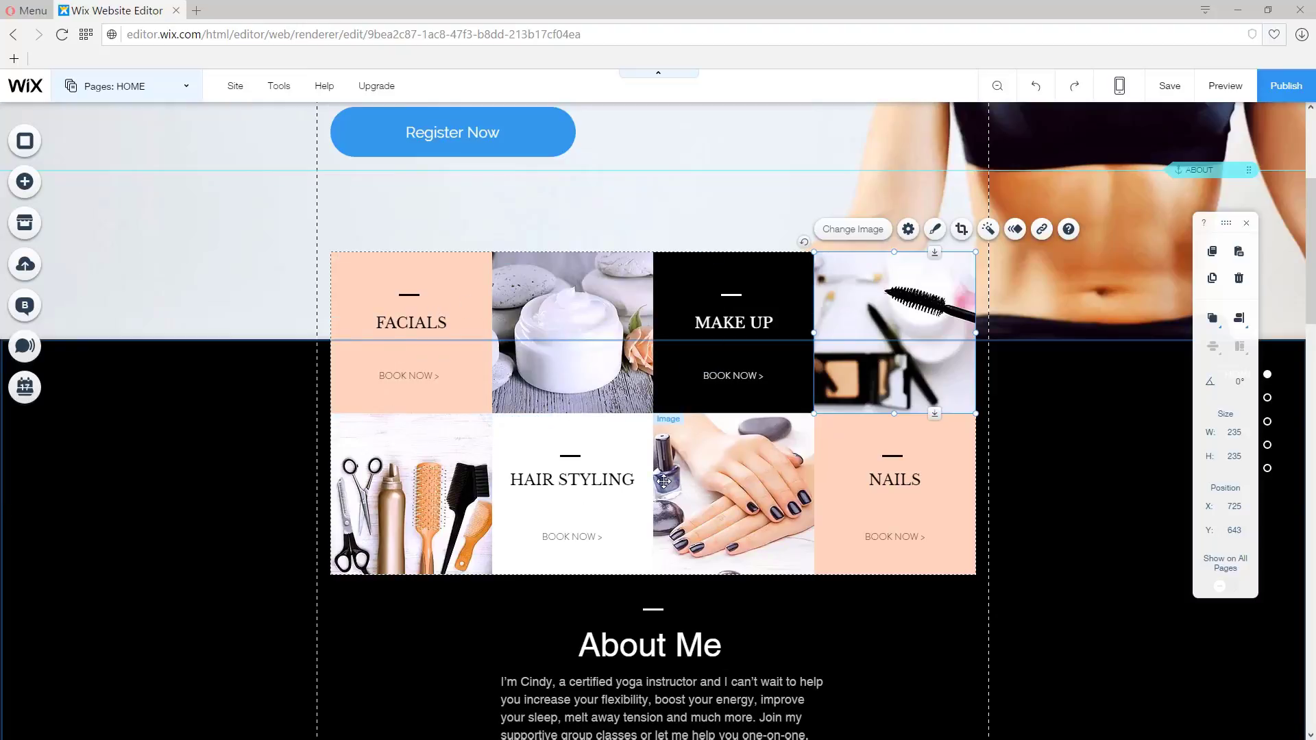
Replace the cream photo with the woman-by-the-lake picture and the makeup photo with the cliff-and-lake picture
{"action": "left_click", "coordinate": [552, 290]}
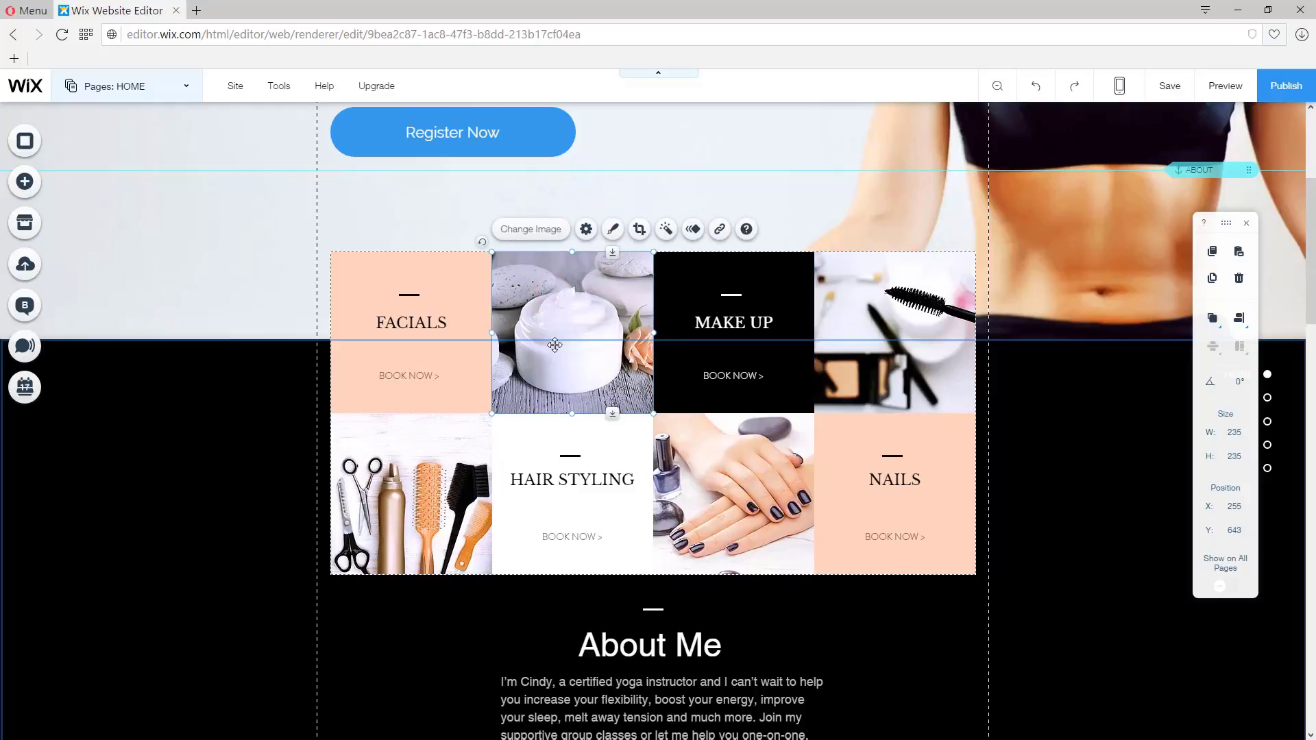
{"action": "left_click", "coordinate": [523, 230]}
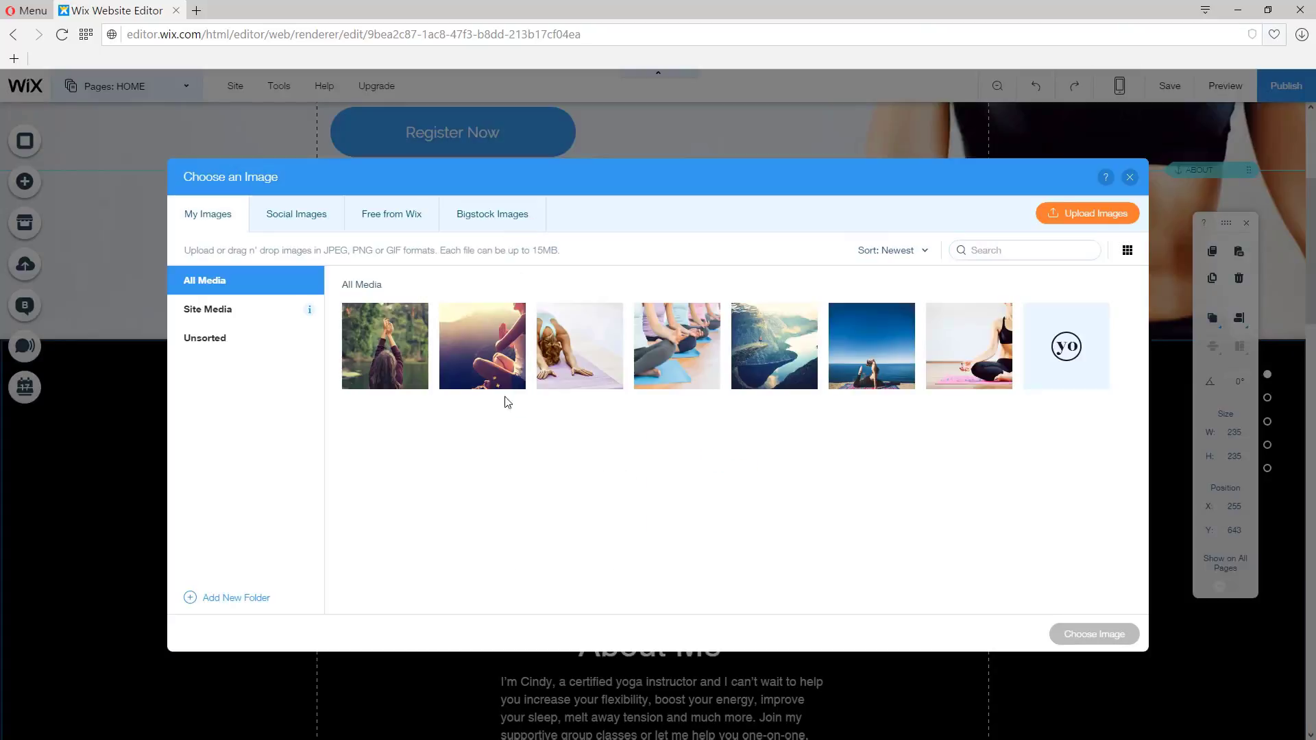
{"action": "left_click", "coordinate": [394, 335]}
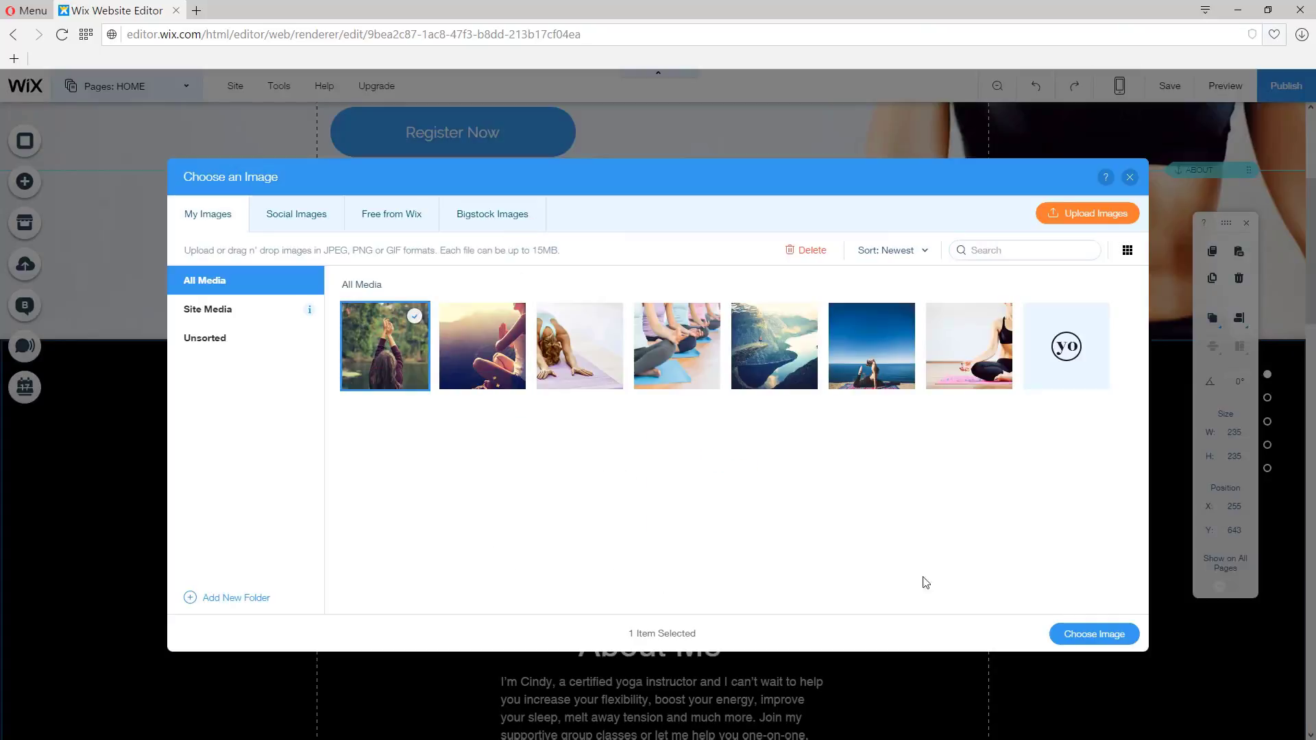
{"action": "left_click", "coordinate": [1088, 635]}
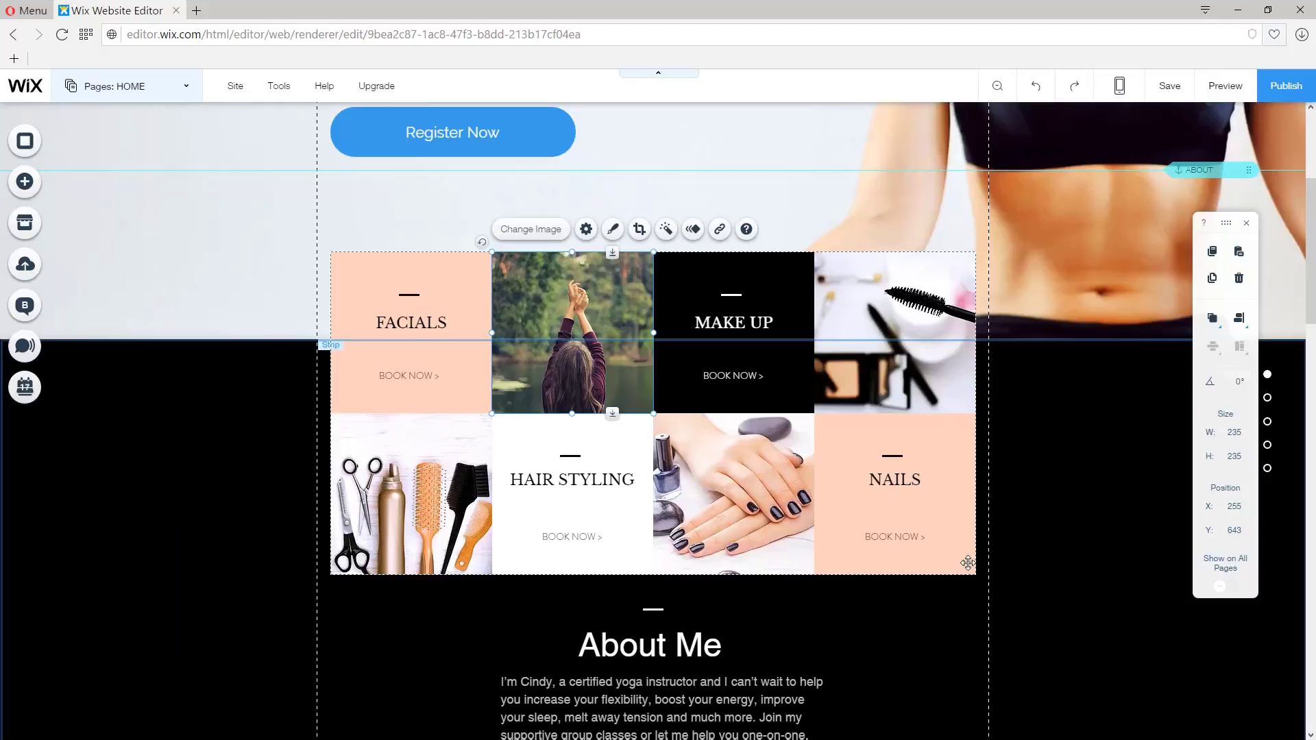
{"action": "left_click", "coordinate": [918, 307]}
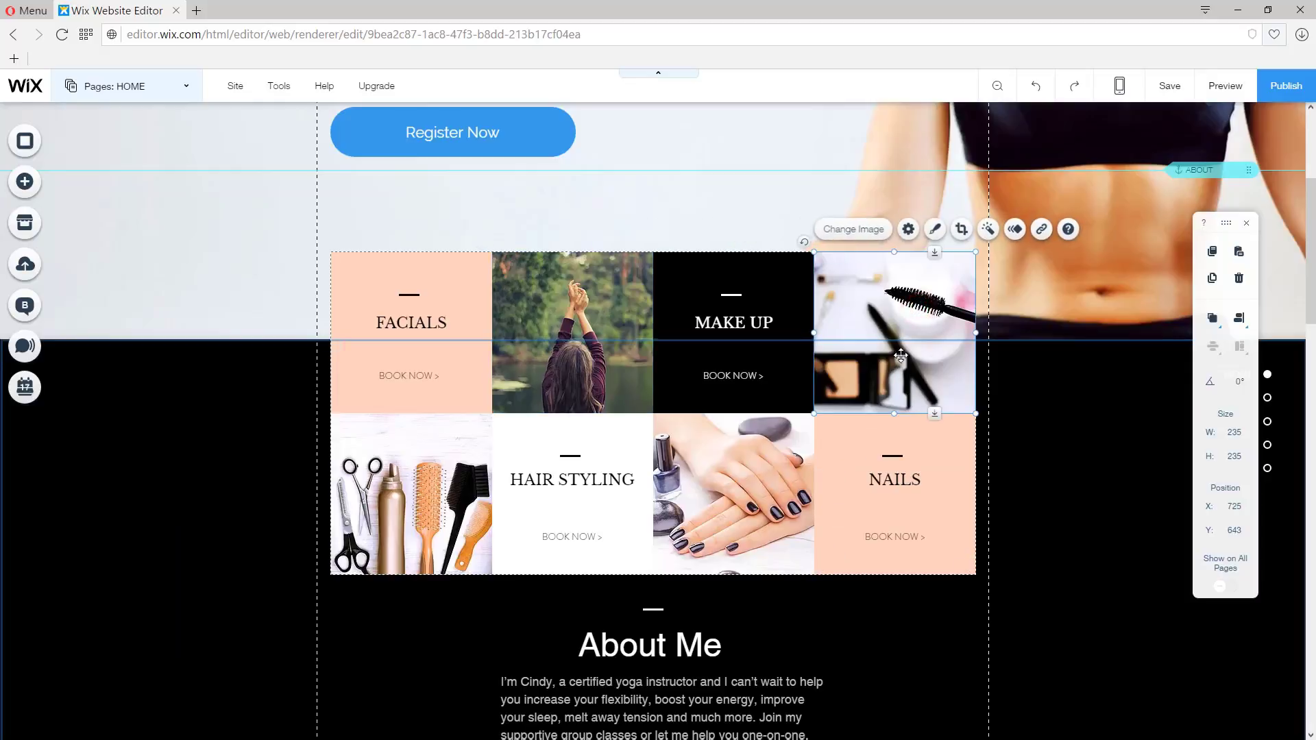
{"action": "left_click", "coordinate": [857, 228]}
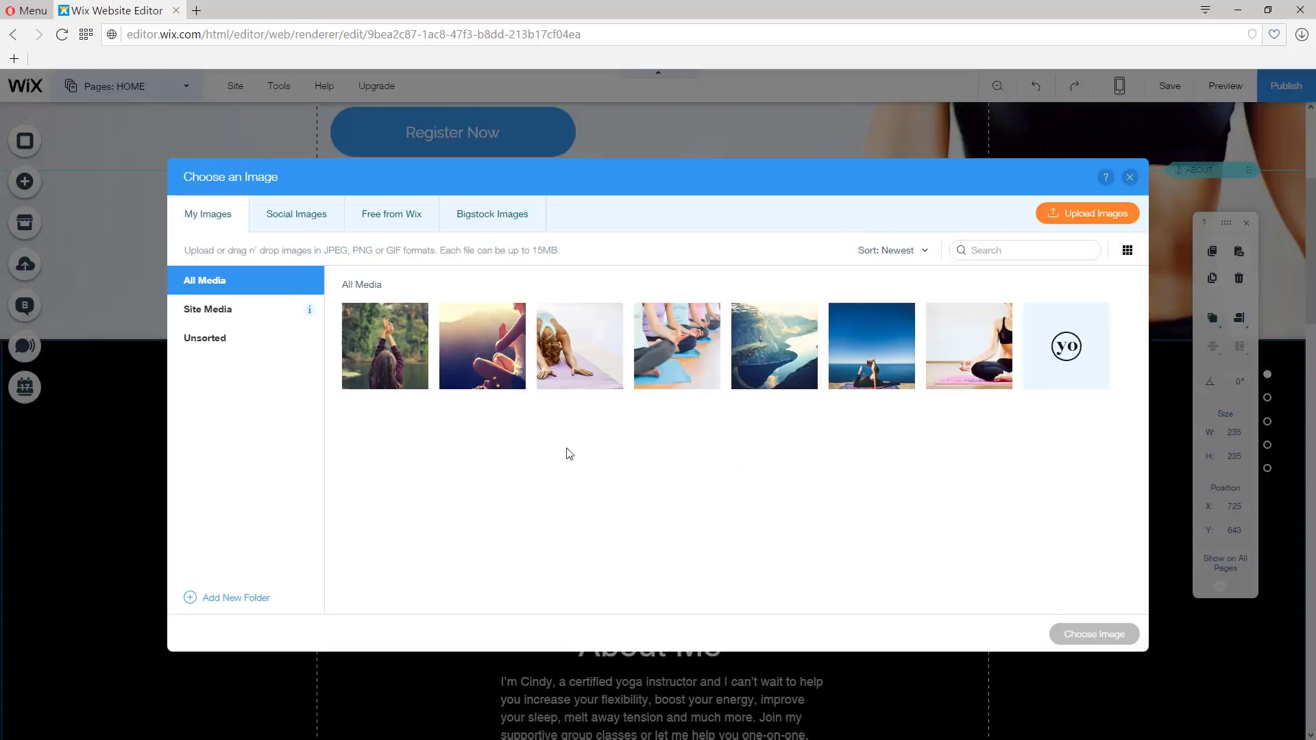
{"action": "left_click", "coordinate": [490, 343]}
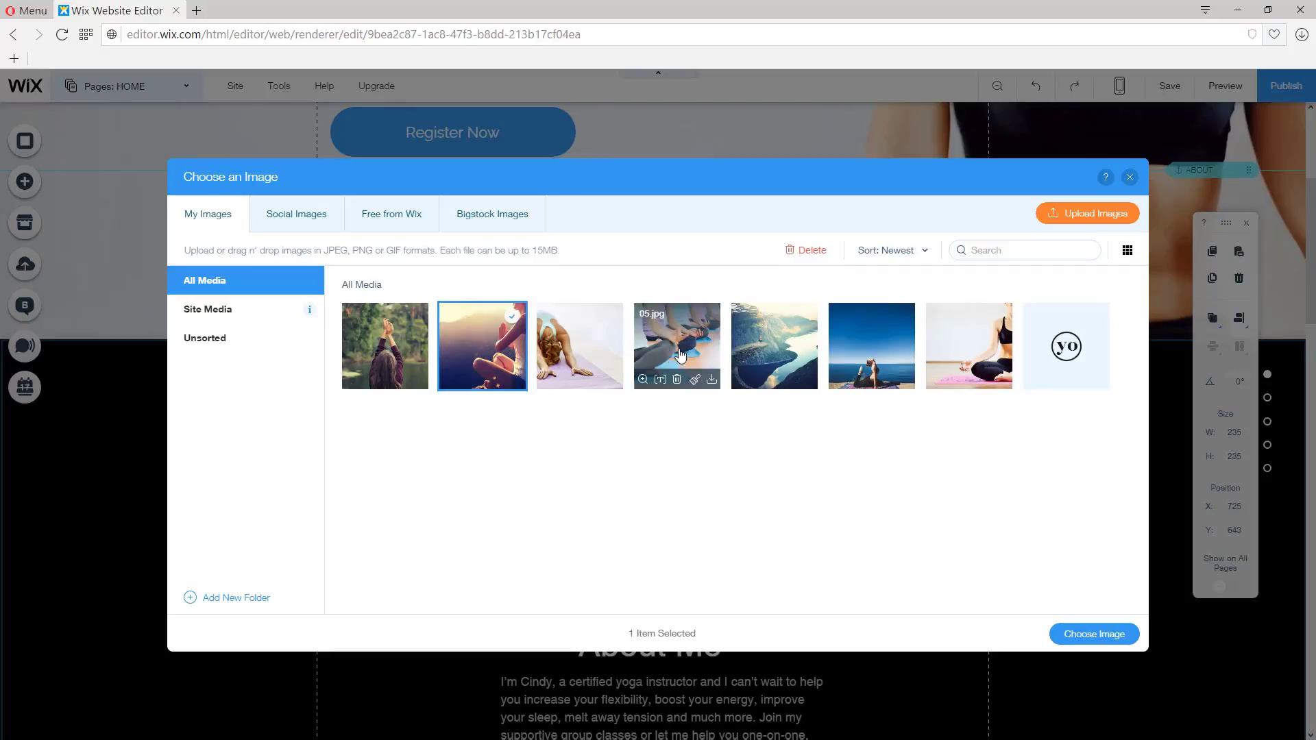
{"action": "left_click", "coordinate": [770, 340]}
{"action": "left_click", "coordinate": [1081, 631]}
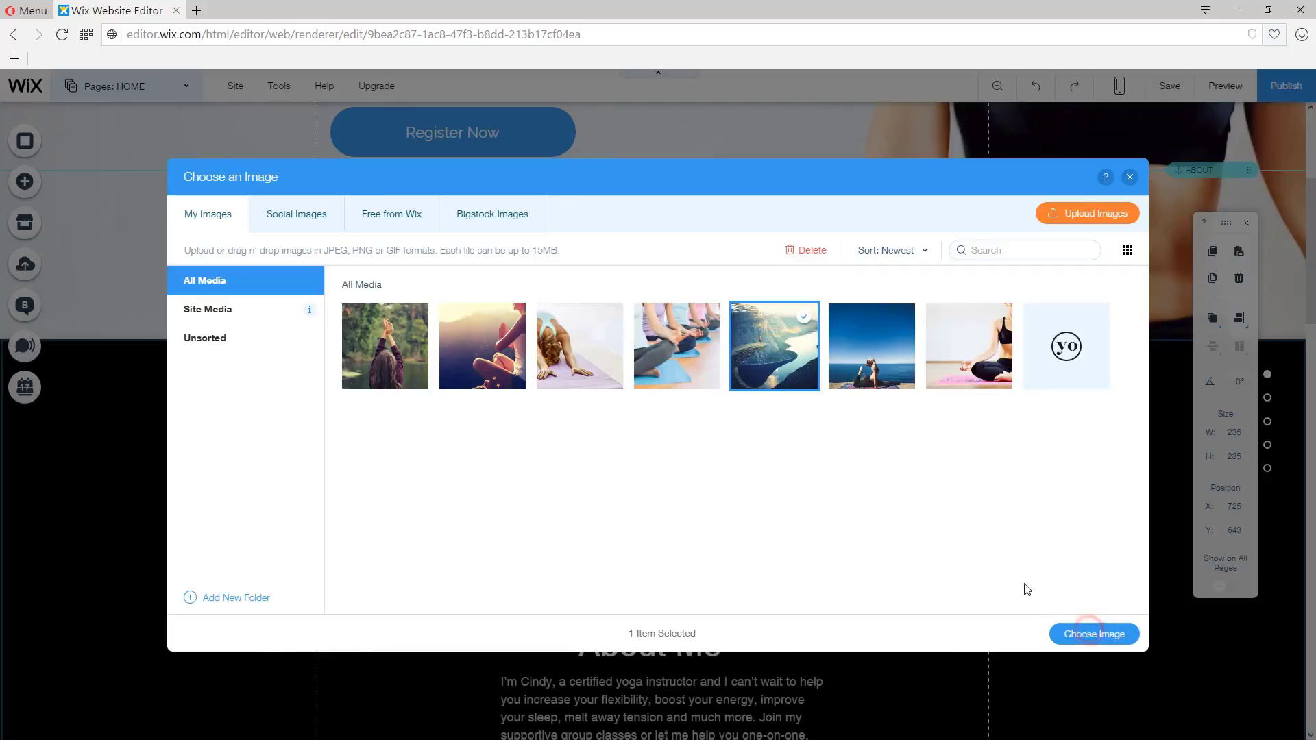
Replace the hair-styling photo with the ocean yoga picture and the nails photo with the yoga-mat stretch
{"action": "left_click", "coordinate": [451, 466]}
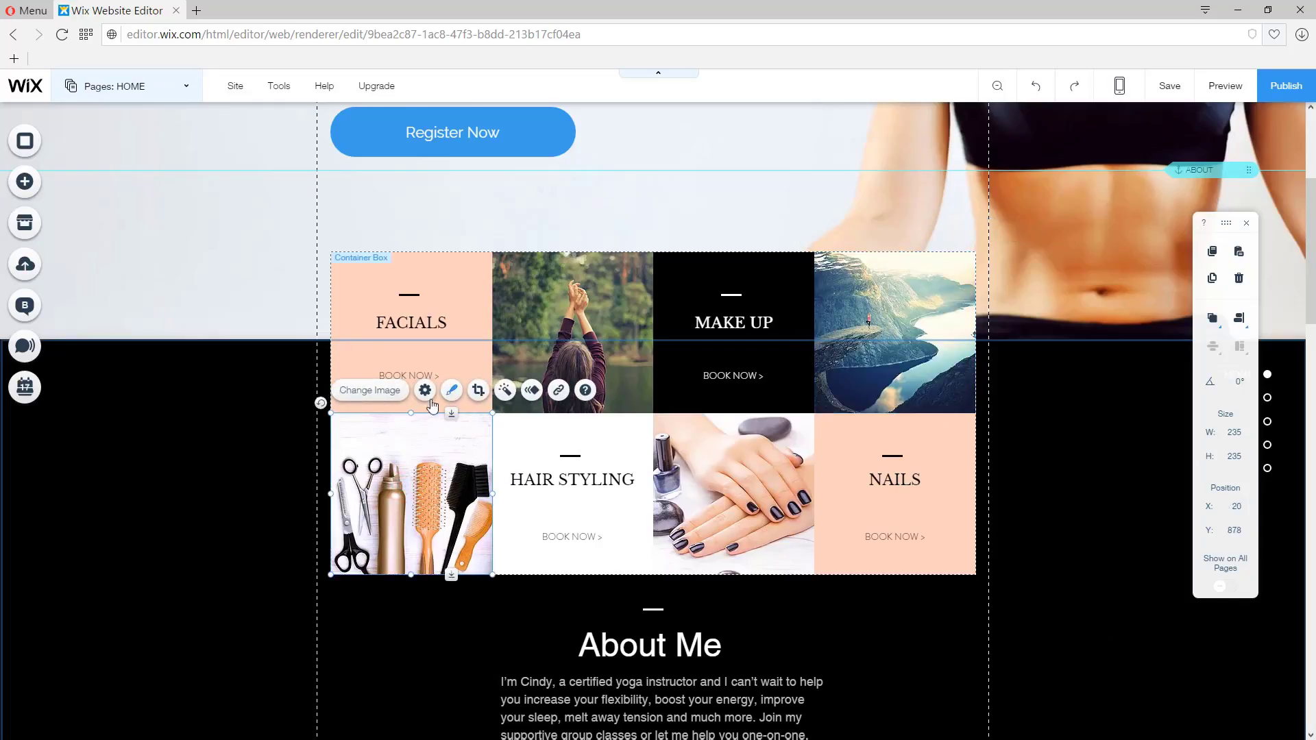
{"action": "left_click", "coordinate": [385, 395]}
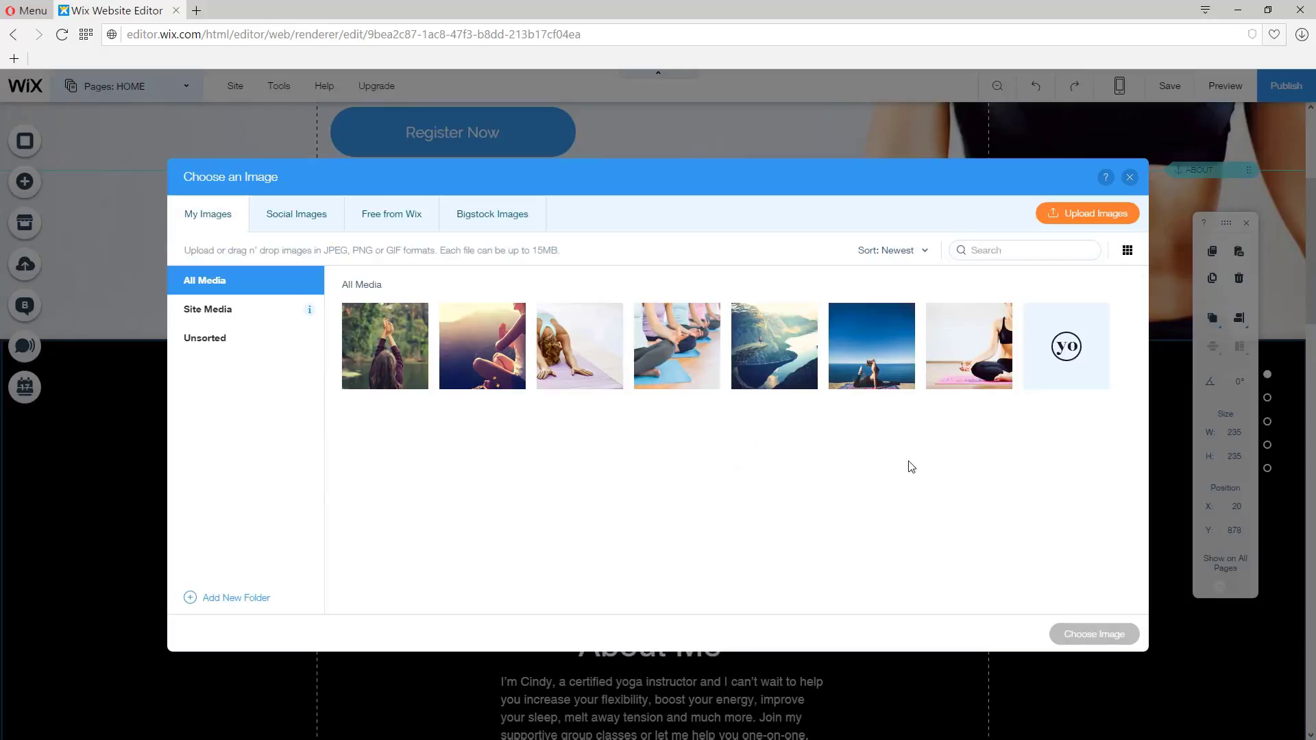
{"action": "left_click", "coordinate": [883, 342]}
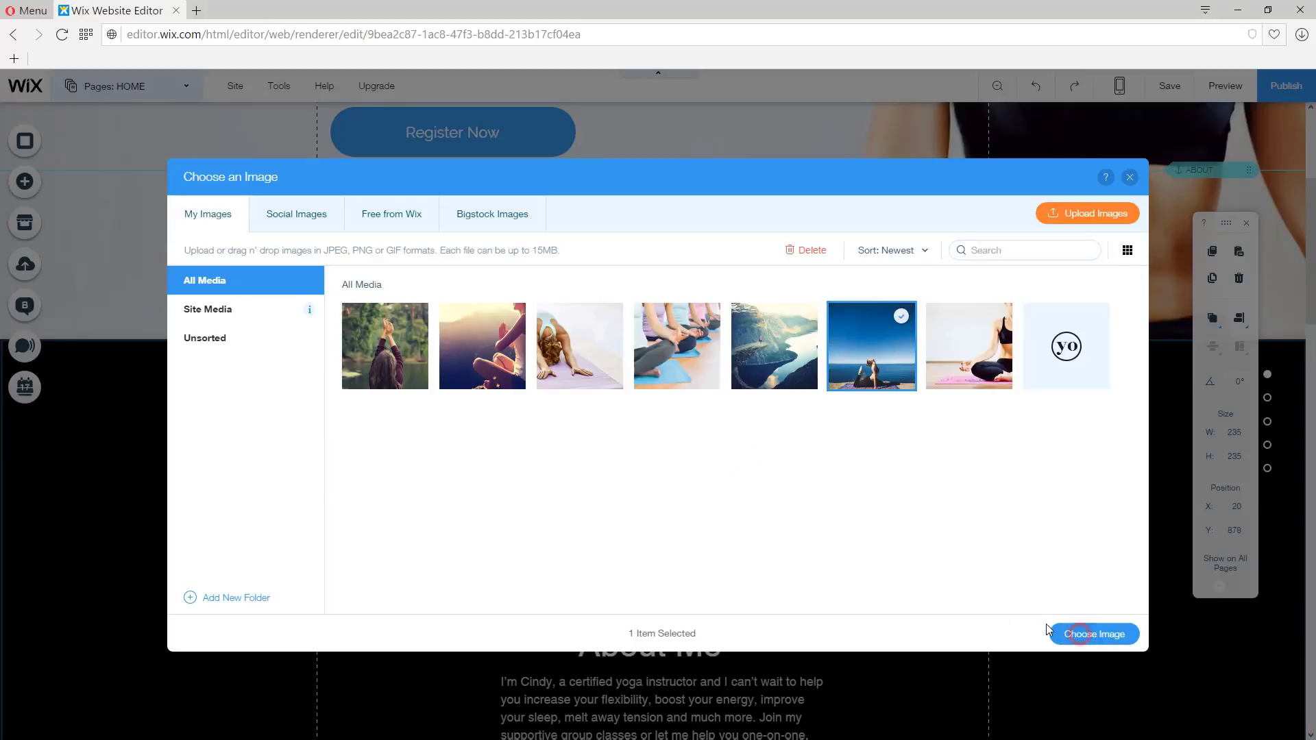
{"action": "left_click", "coordinate": [1080, 633]}
{"action": "left_click", "coordinate": [755, 474]}
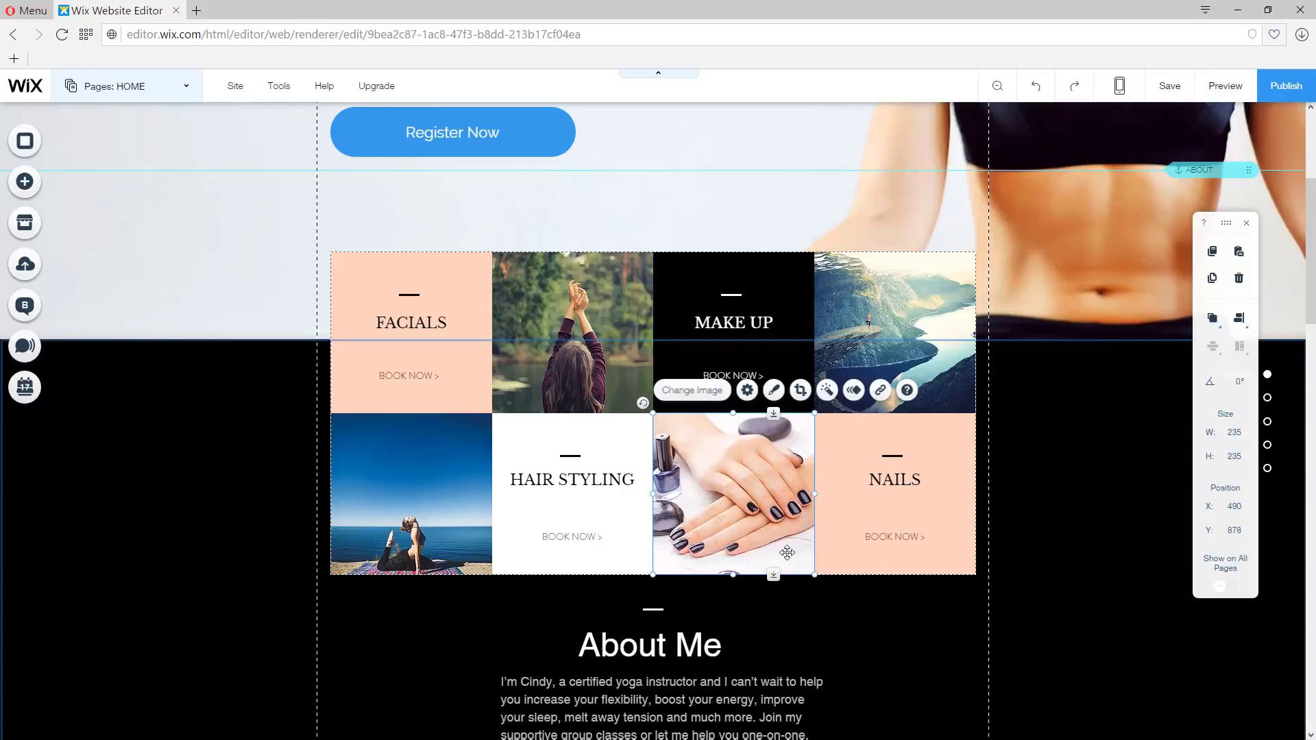
{"action": "left_click", "coordinate": [701, 392]}
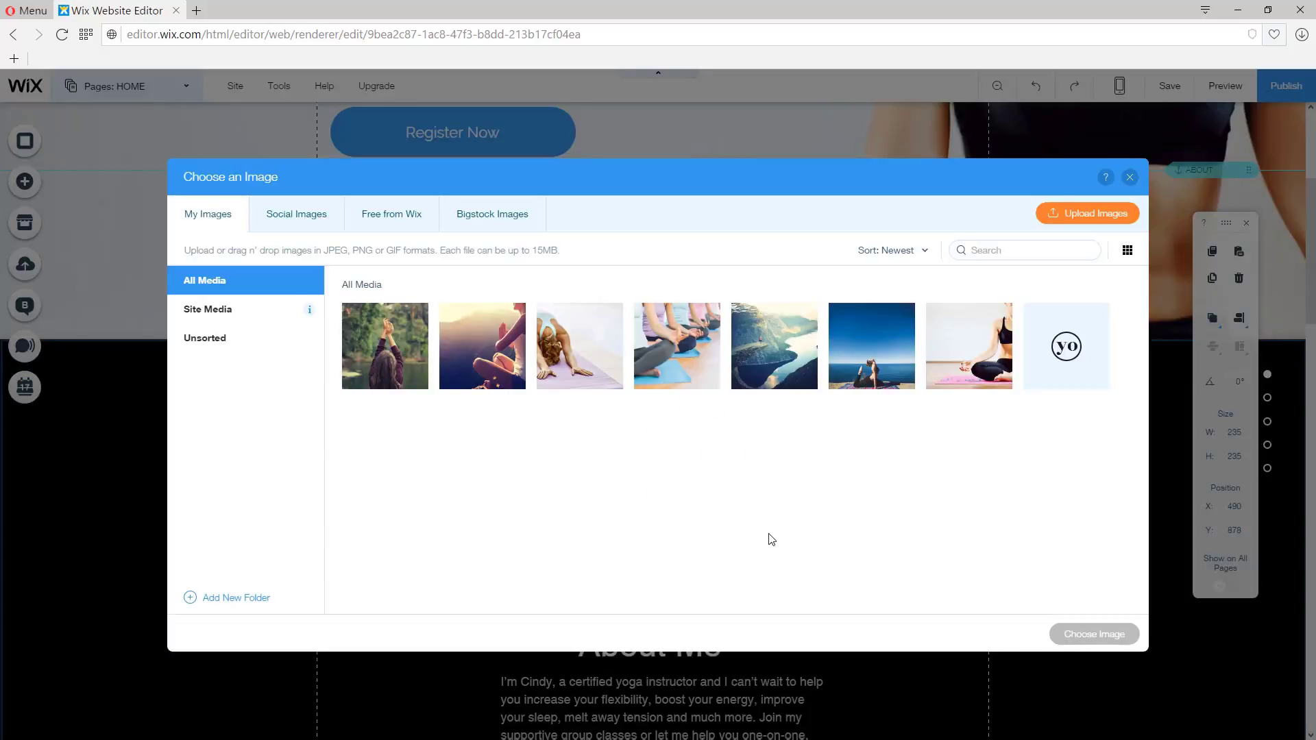
{"action": "left_click", "coordinate": [579, 347]}
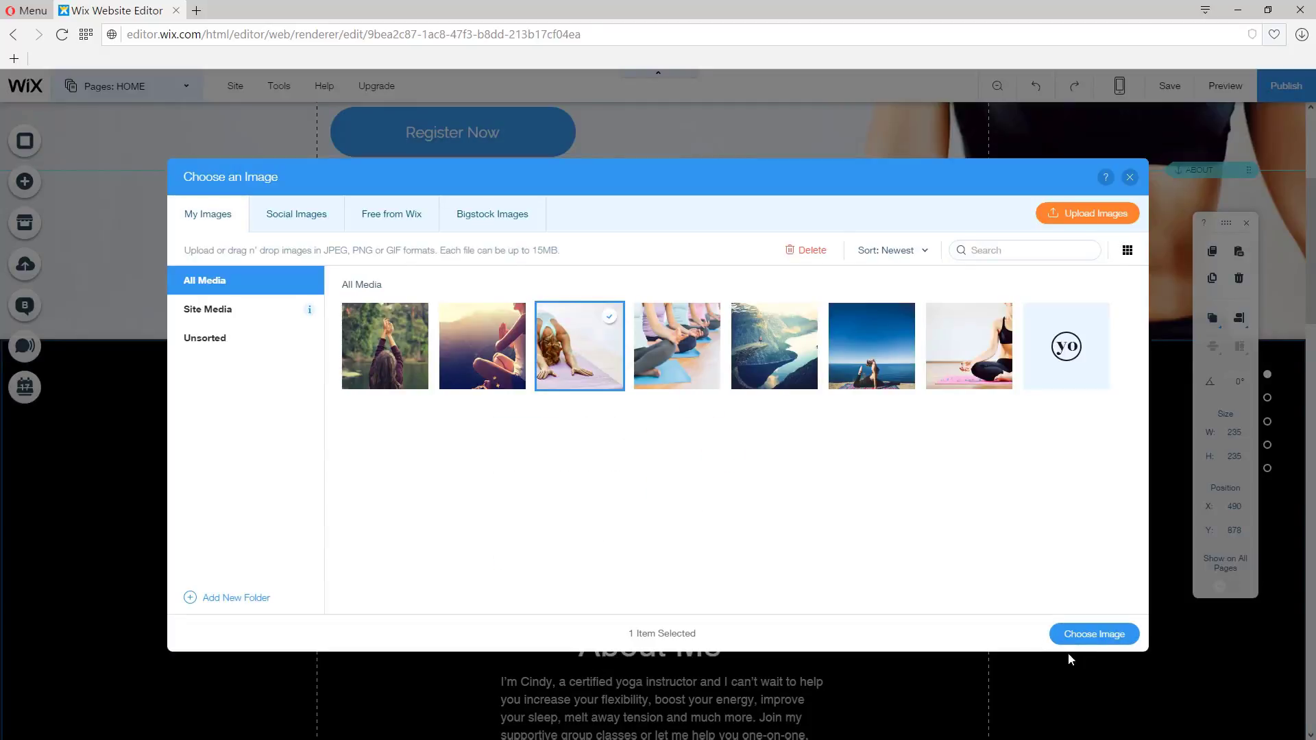
{"action": "left_click", "coordinate": [1086, 634]}
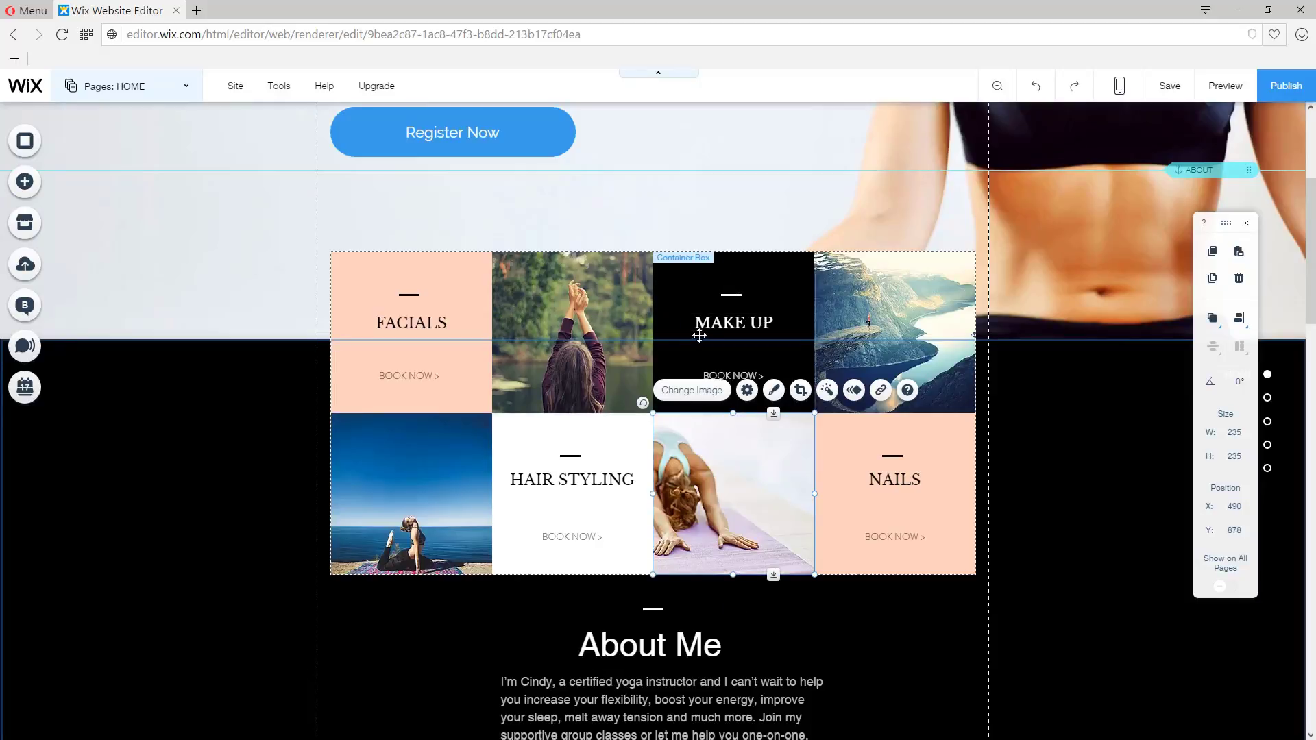
Change the FACIALS heading text to WORKOUT and switch its font from Libre Baskerville to Helvetica
{"action": "left_click", "coordinate": [408, 321]}
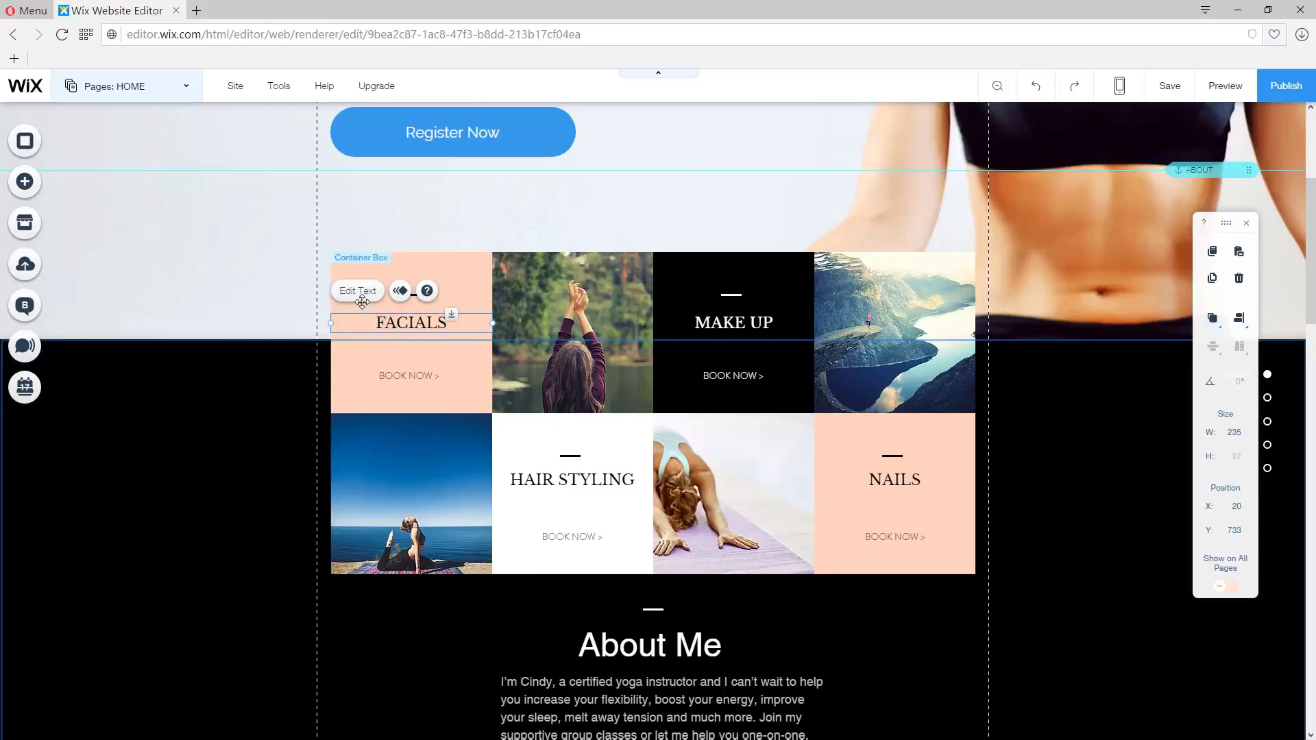
{"action": "left_click", "coordinate": [354, 293]}
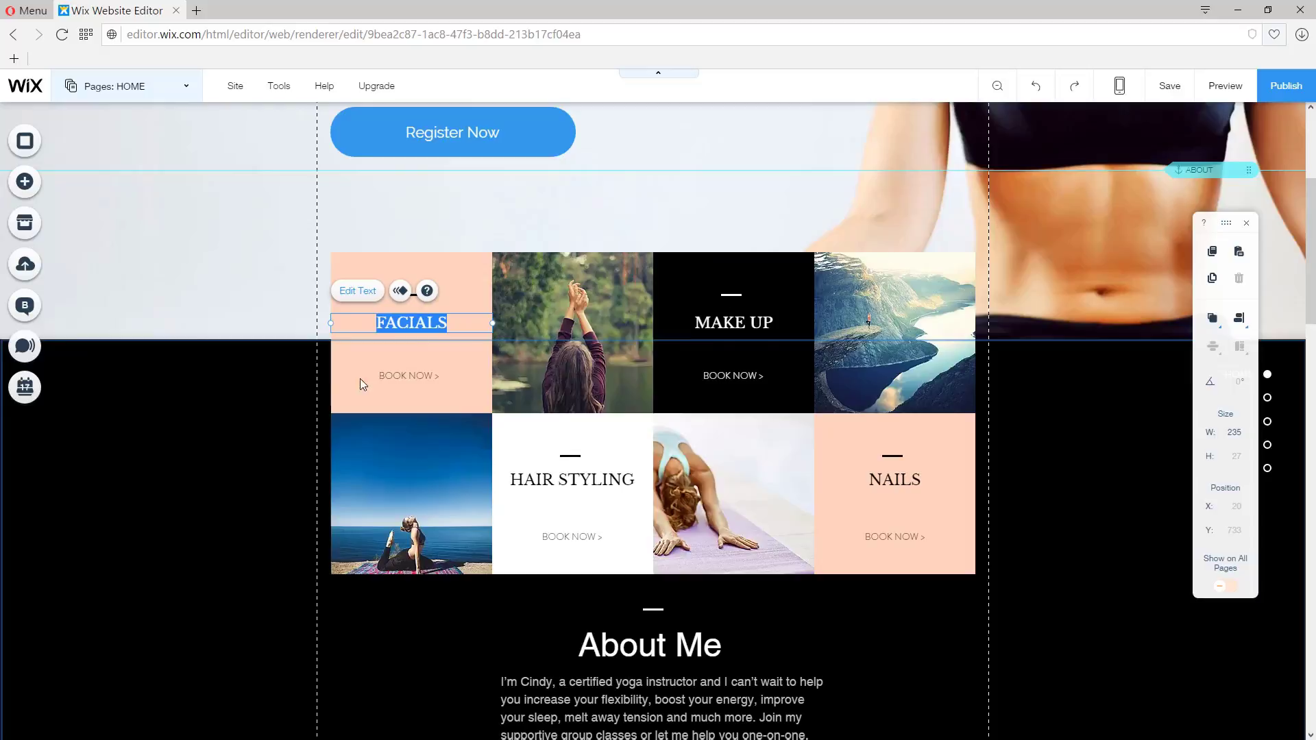
{"action": "type", "text": "WOR"}
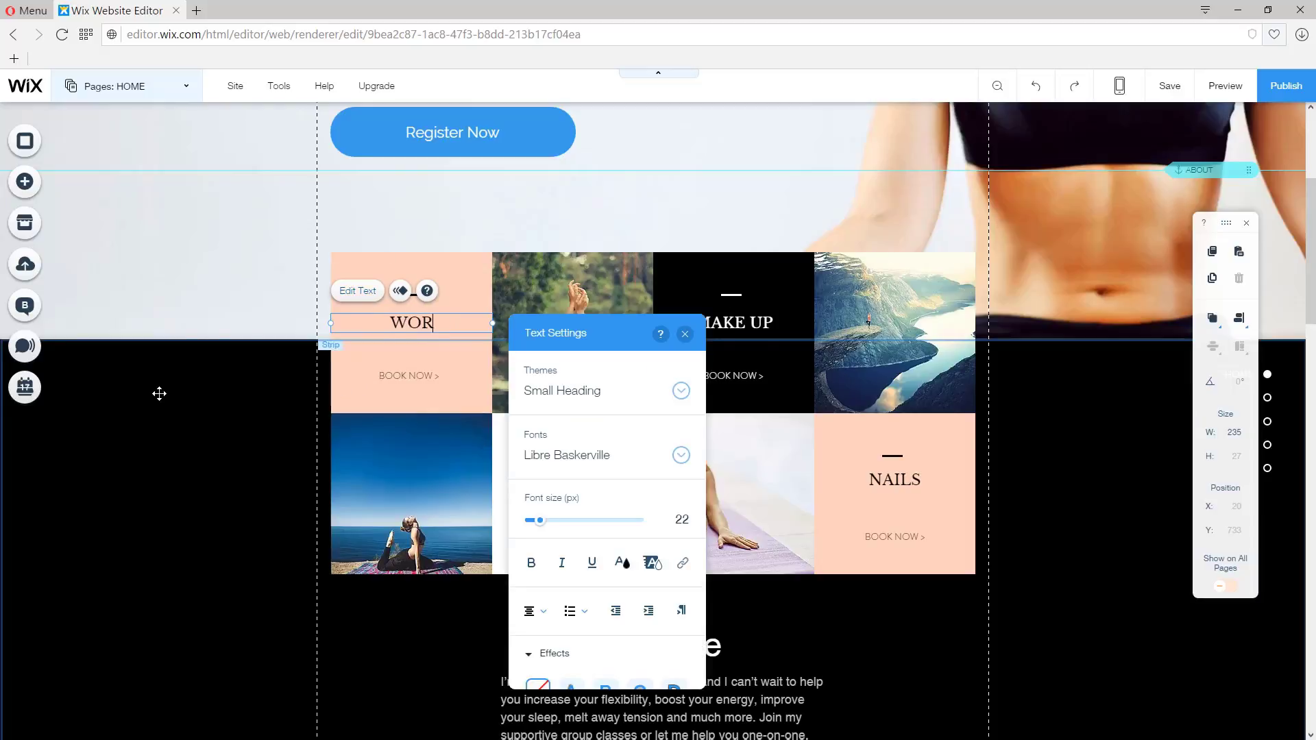
{"action": "type", "text": "KOUT"}
{"action": "key", "text": "ctrl+a"}
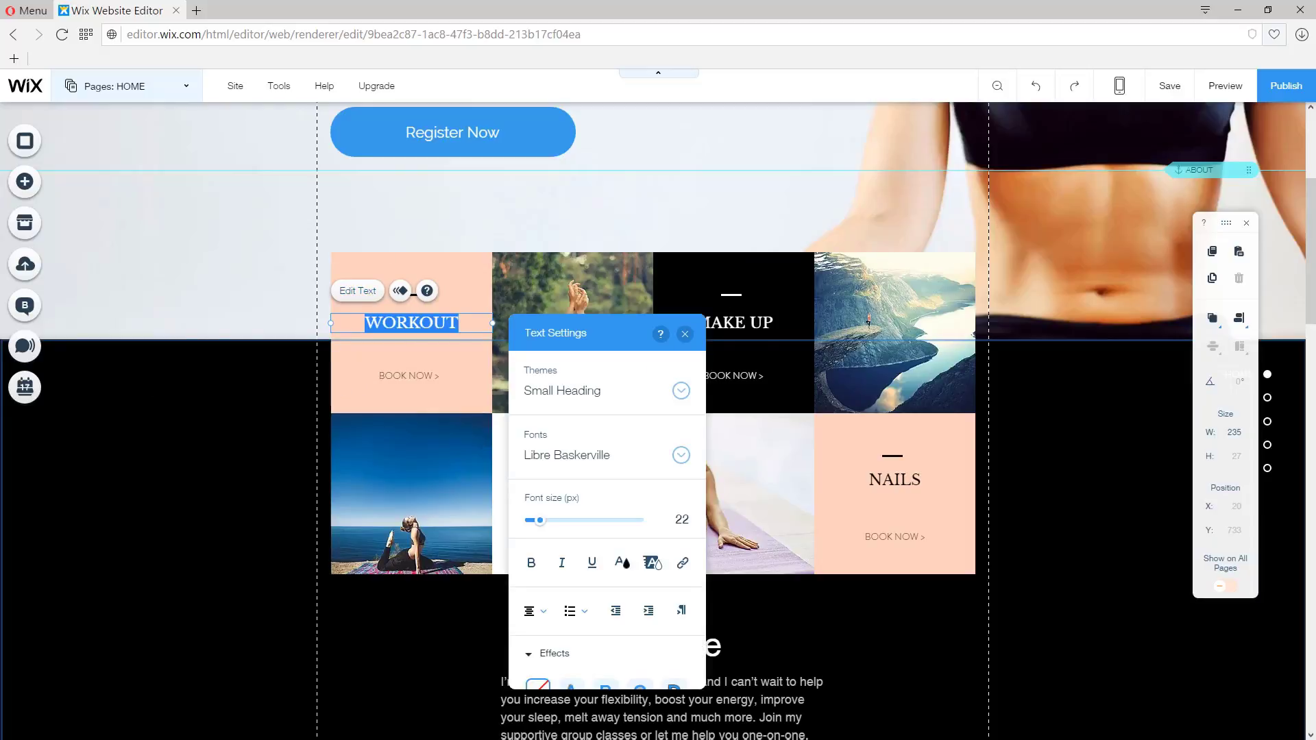
{"action": "left_click", "coordinate": [682, 458]}
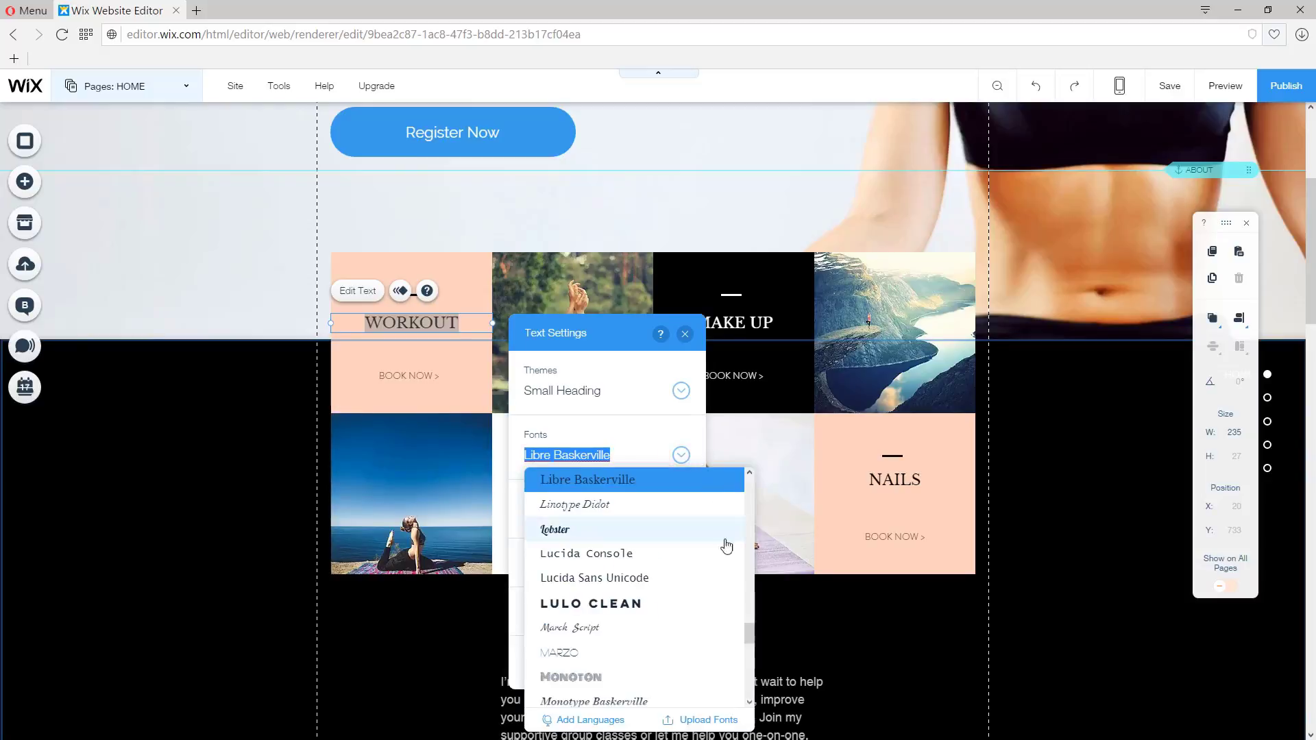
{"action": "left_click_drag", "start_coordinate": [753, 640], "coordinate": [755, 607]}
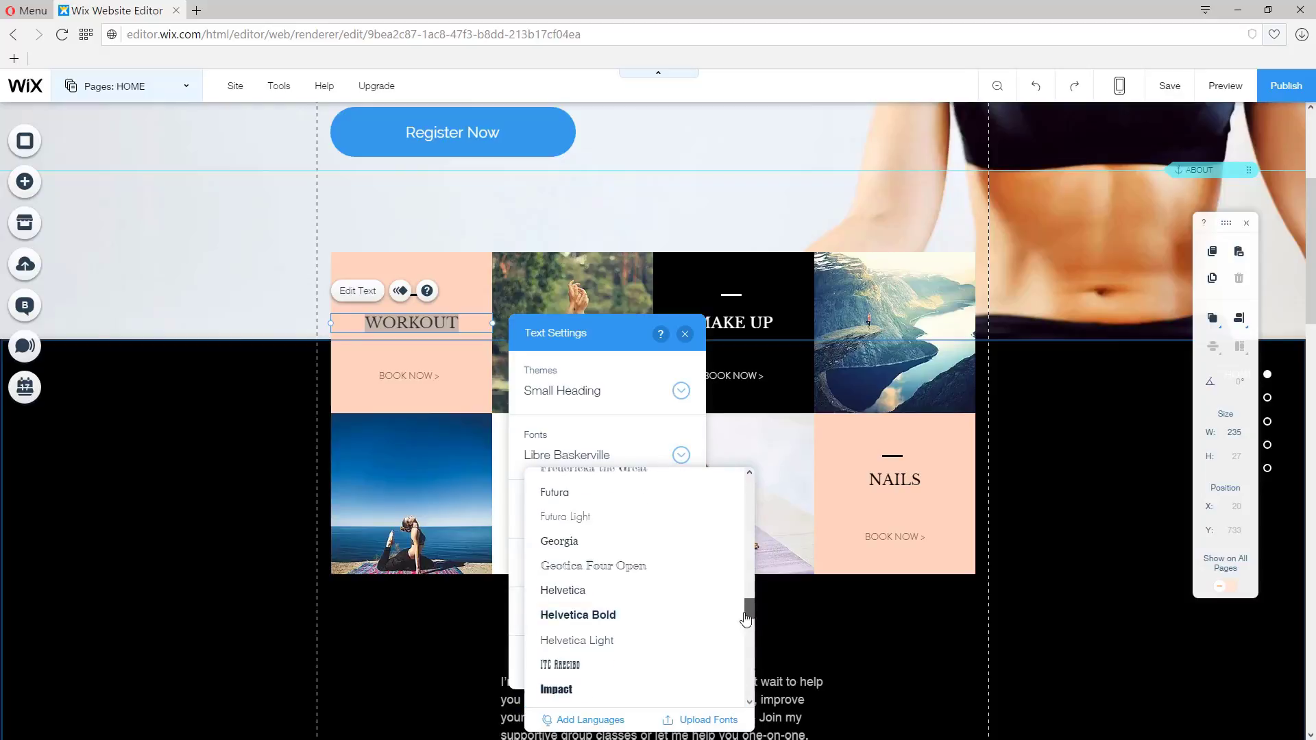
{"action": "left_click", "coordinate": [606, 592]}
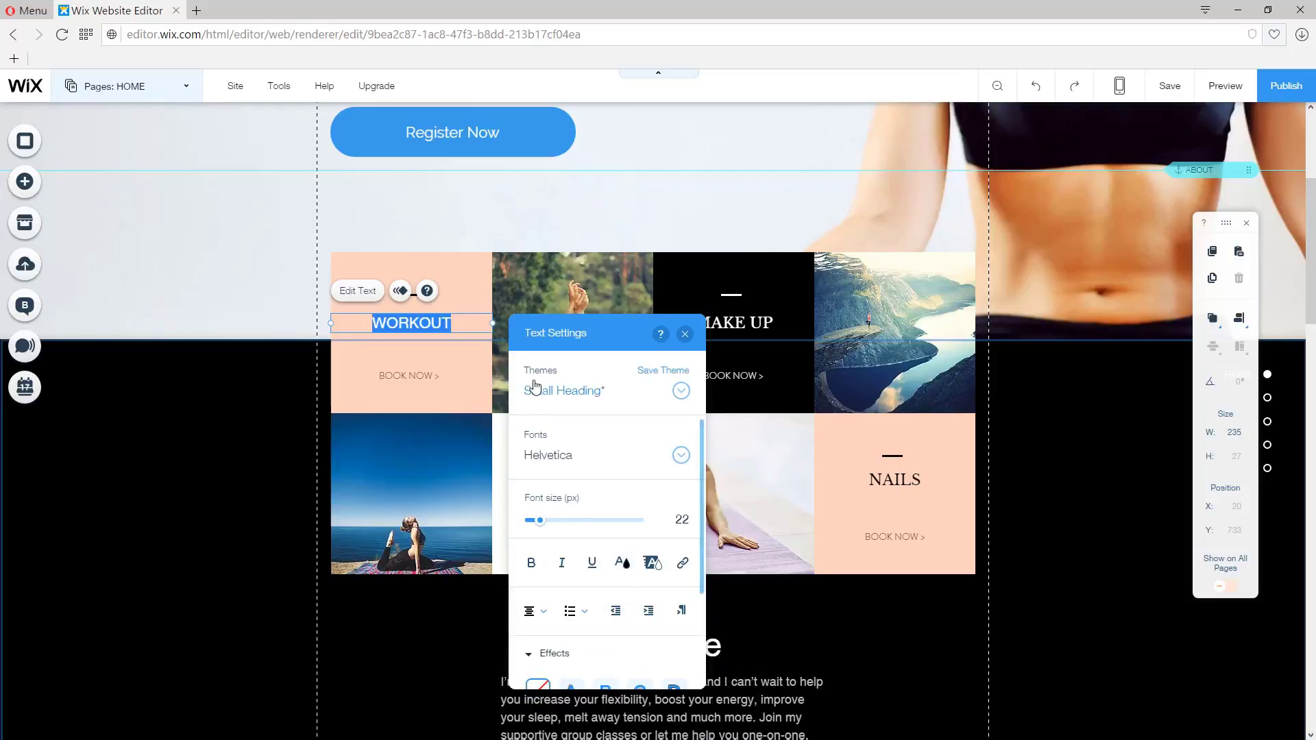
{"action": "left_click", "coordinate": [254, 416]}
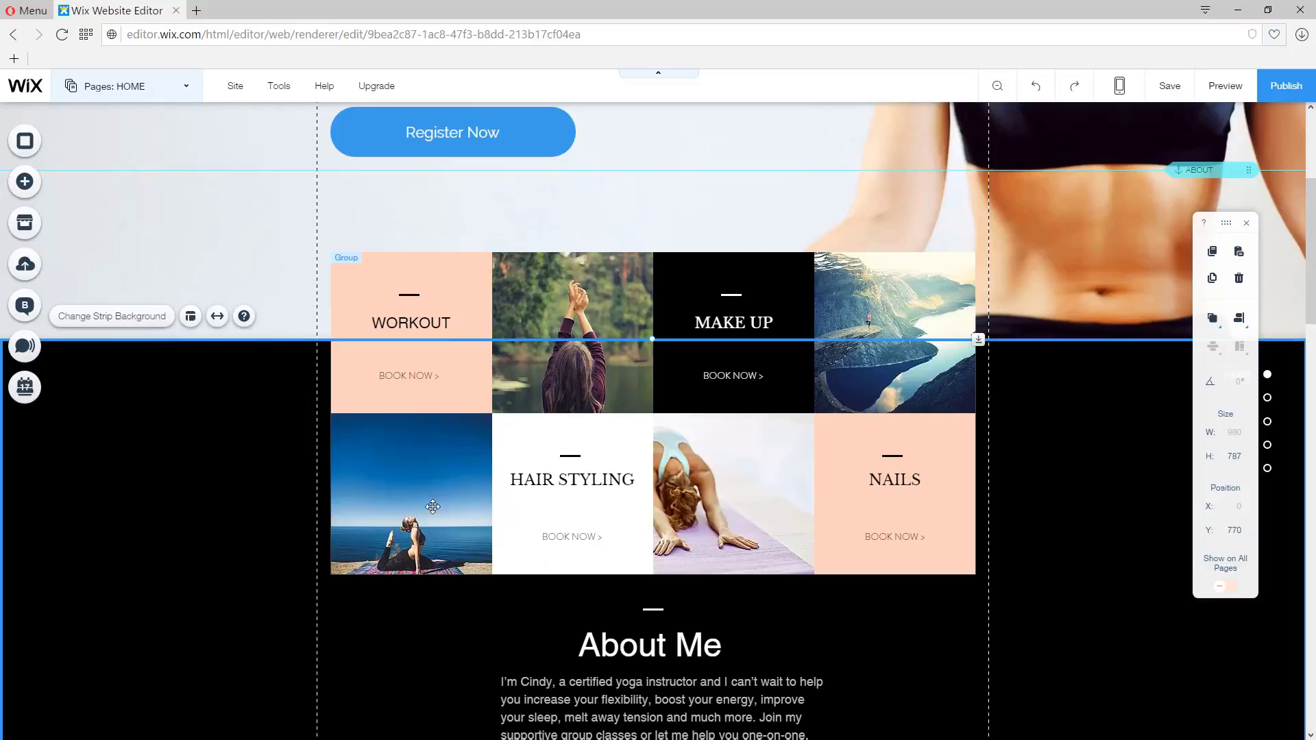
Select the WORKOUT tile's BOOK NOW button, checking its link and text settings without changes
{"action": "left_click", "coordinate": [398, 378]}
{"action": "double_click", "coordinate": [403, 375]}
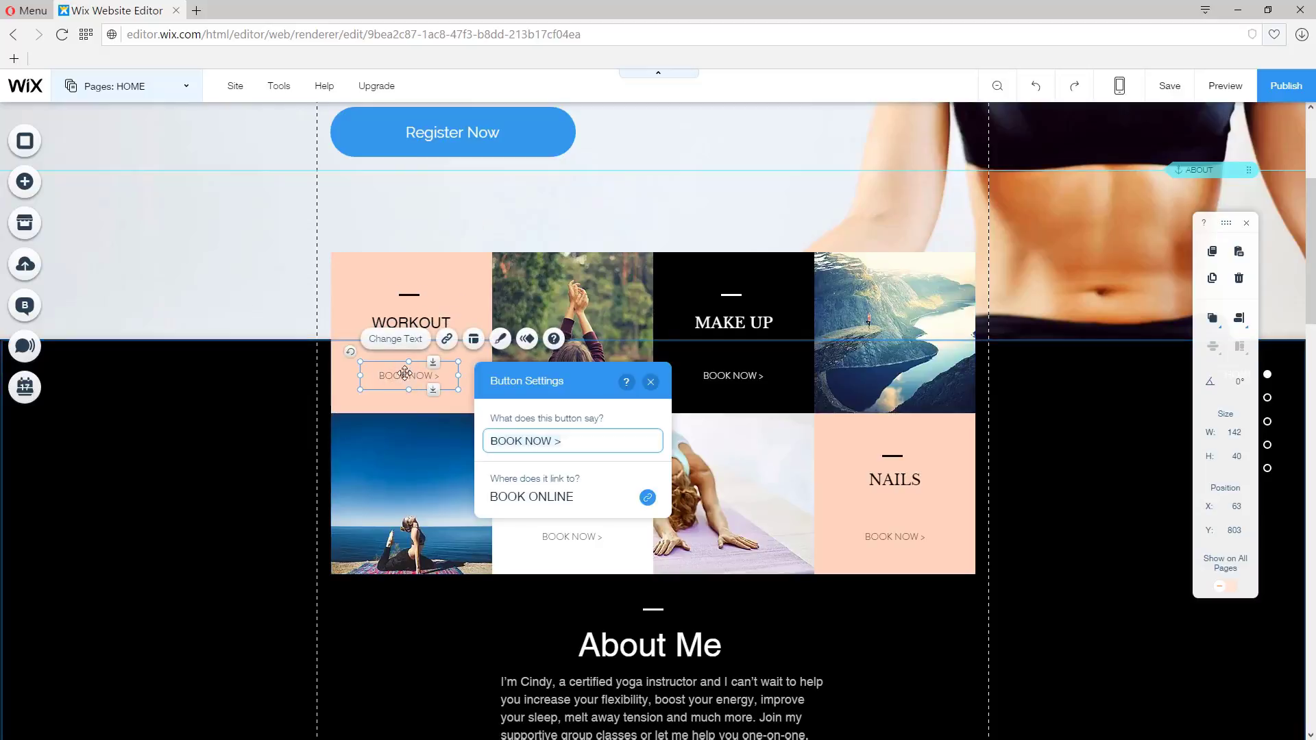
{"action": "left_click", "coordinate": [447, 341]}
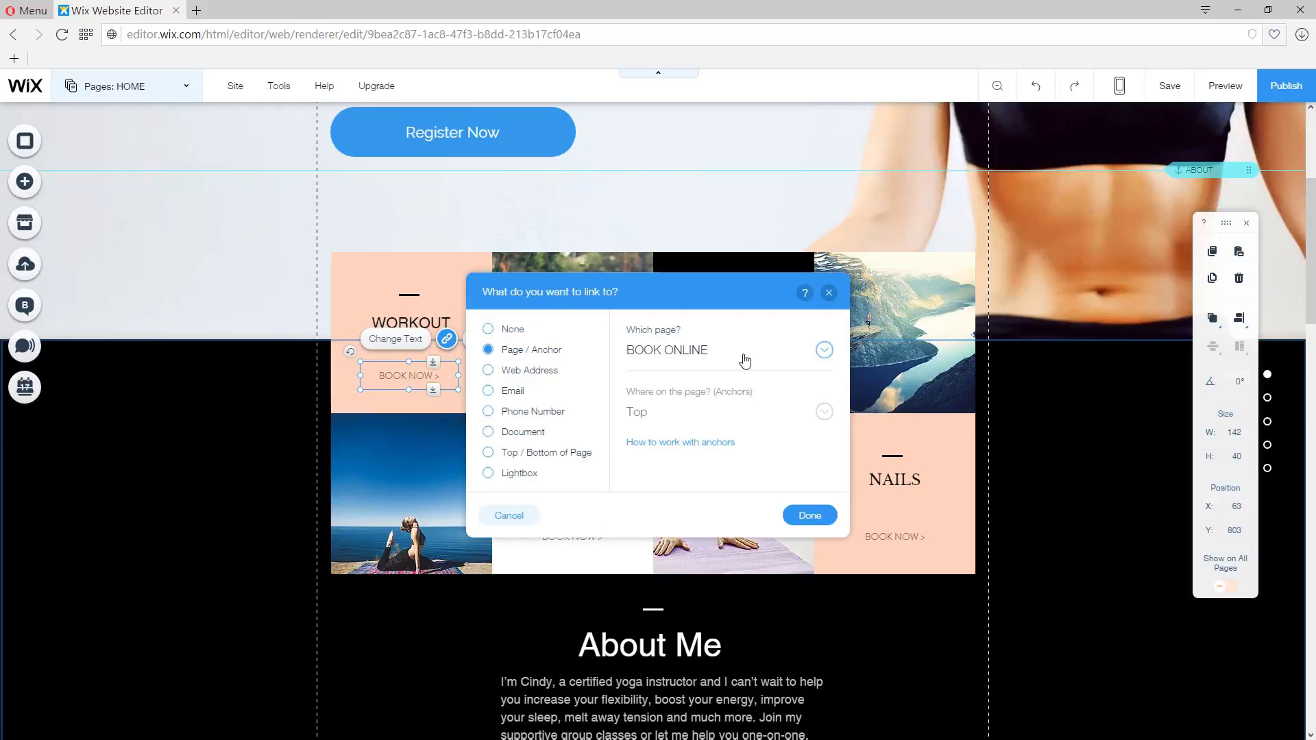
{"action": "left_click", "coordinate": [828, 293]}
{"action": "left_click", "coordinate": [393, 339]}
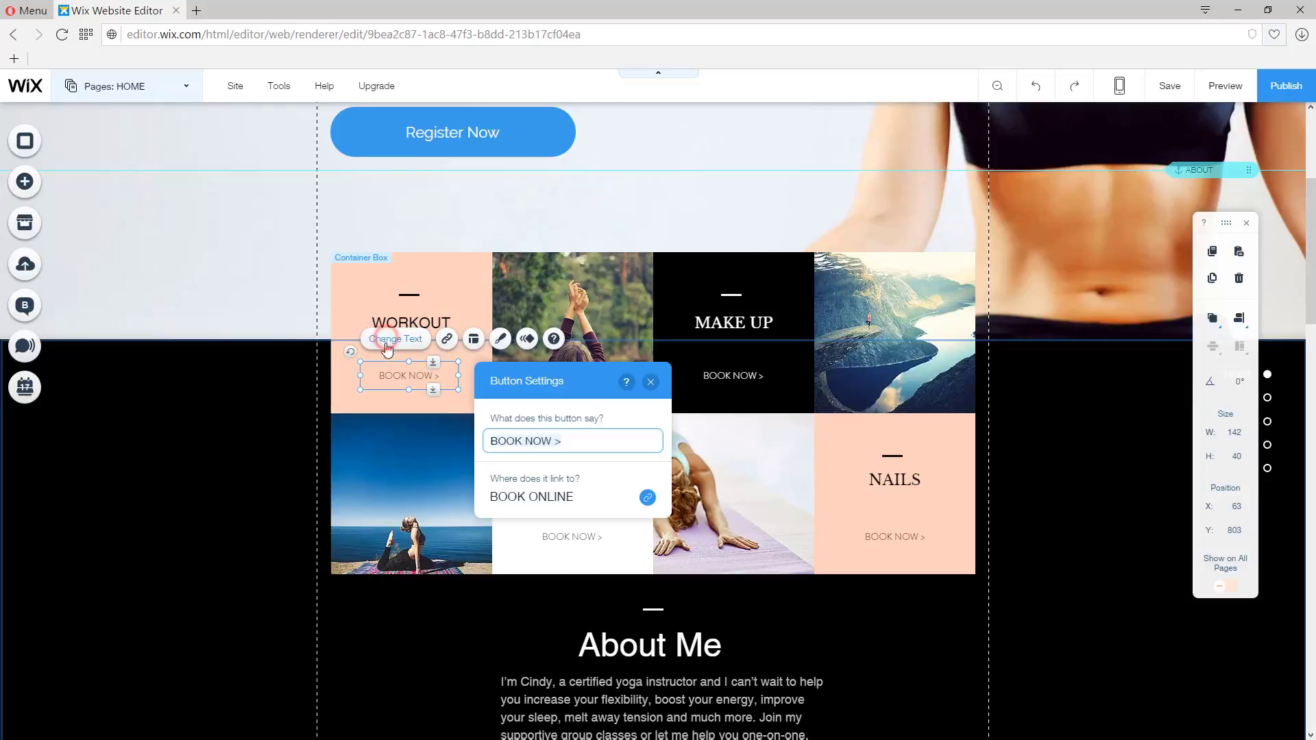
{"action": "left_click", "coordinate": [651, 382]}
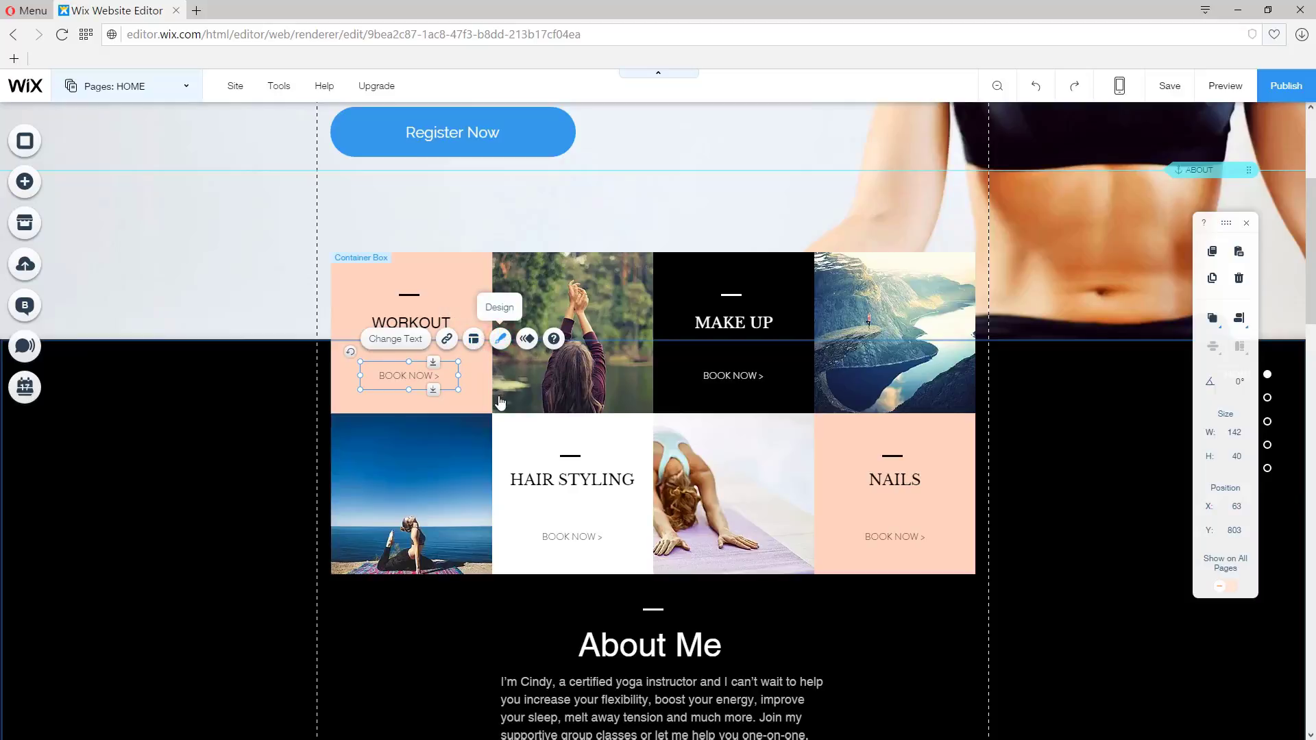
Apply the thin outlined 'More' preset design to the WORKOUT BOOK NOW button
{"action": "left_click", "coordinate": [501, 340]}
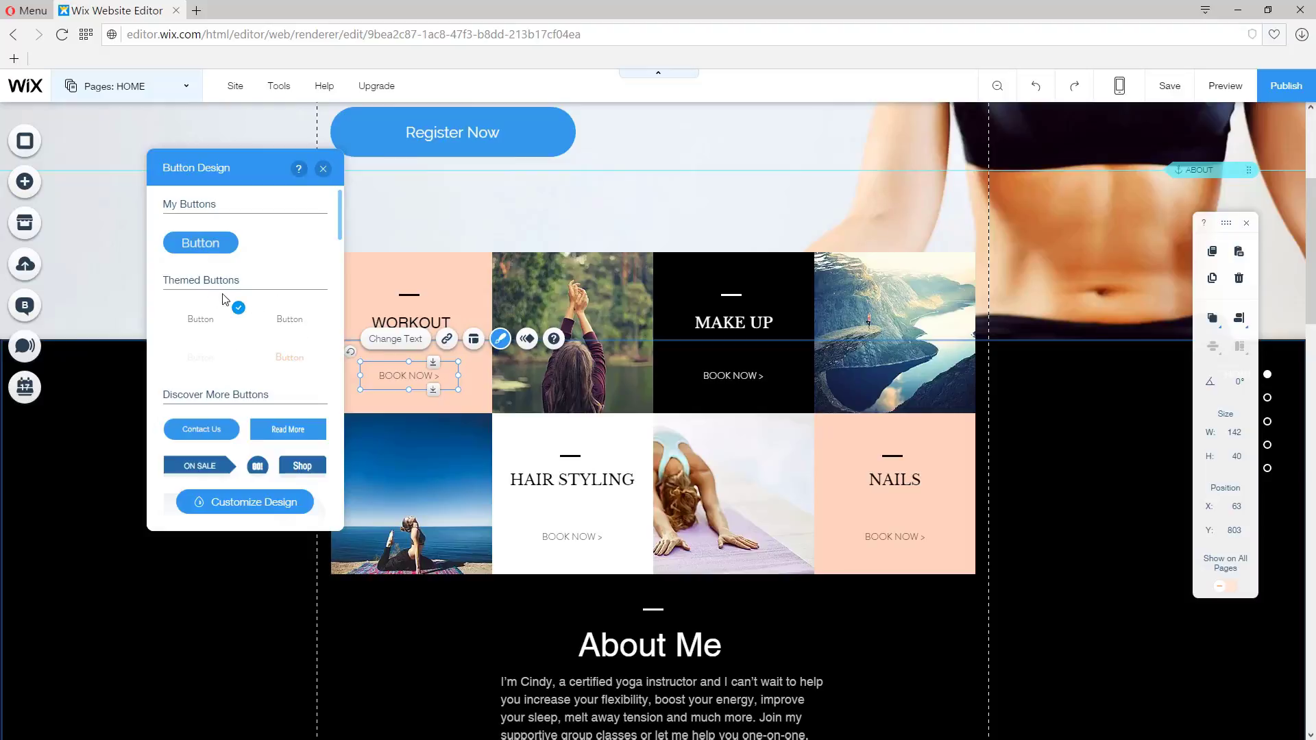
{"action": "scroll", "coordinate": [226, 296], "scroll_direction": "down", "scroll_amount": 3}
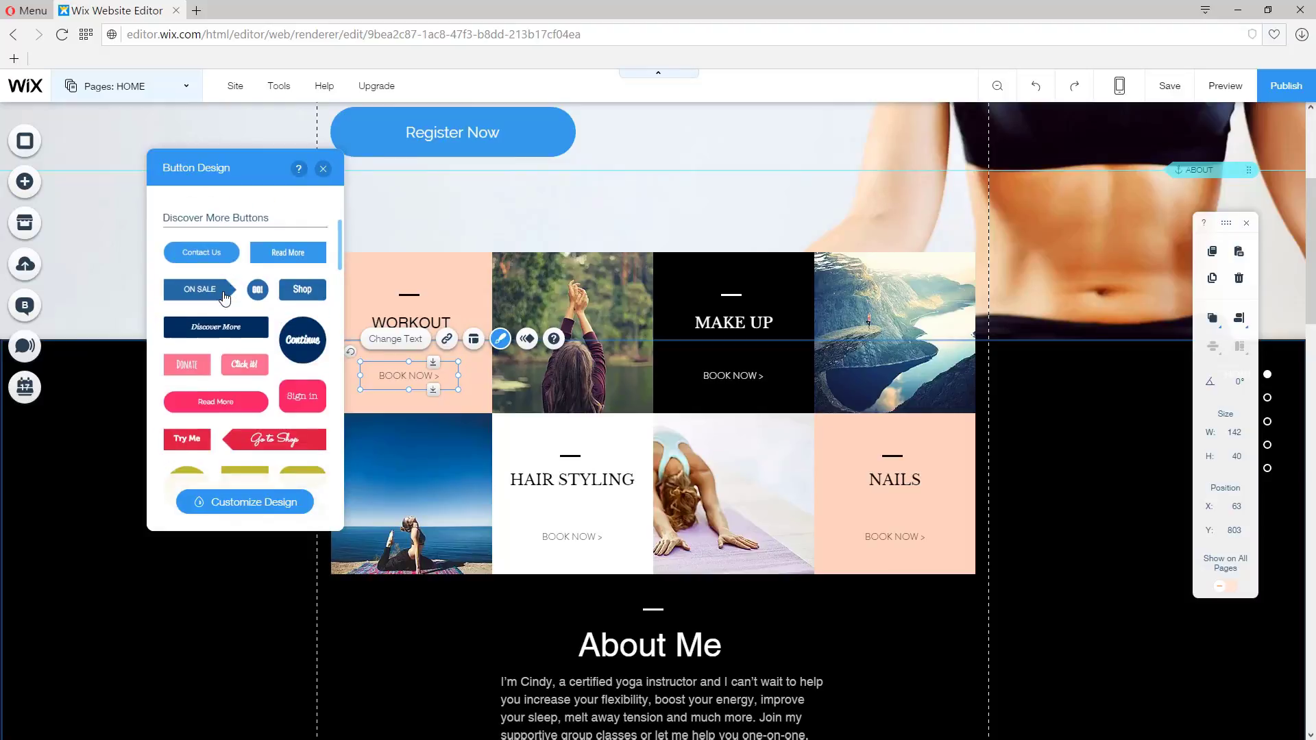
{"action": "scroll", "coordinate": [240, 289], "scroll_direction": "down", "scroll_amount": 10}
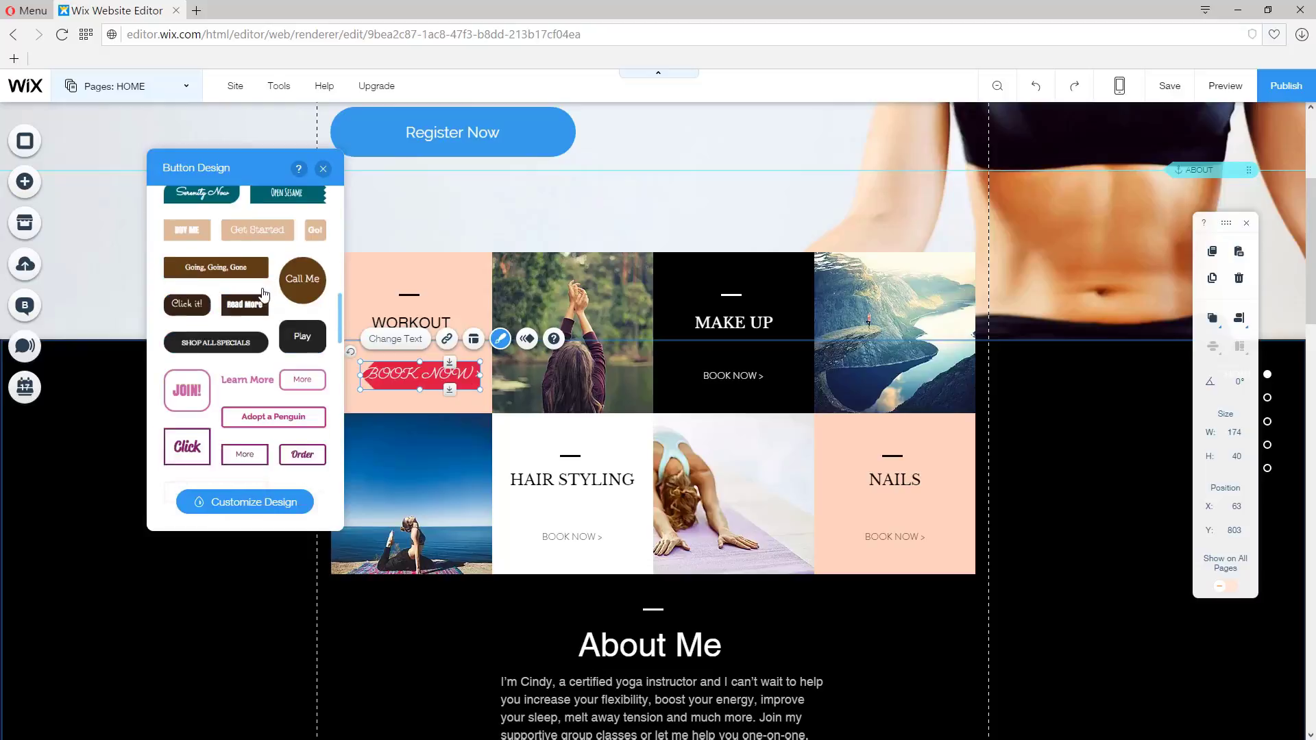
{"action": "scroll", "coordinate": [266, 295], "scroll_direction": "down", "scroll_amount": 2}
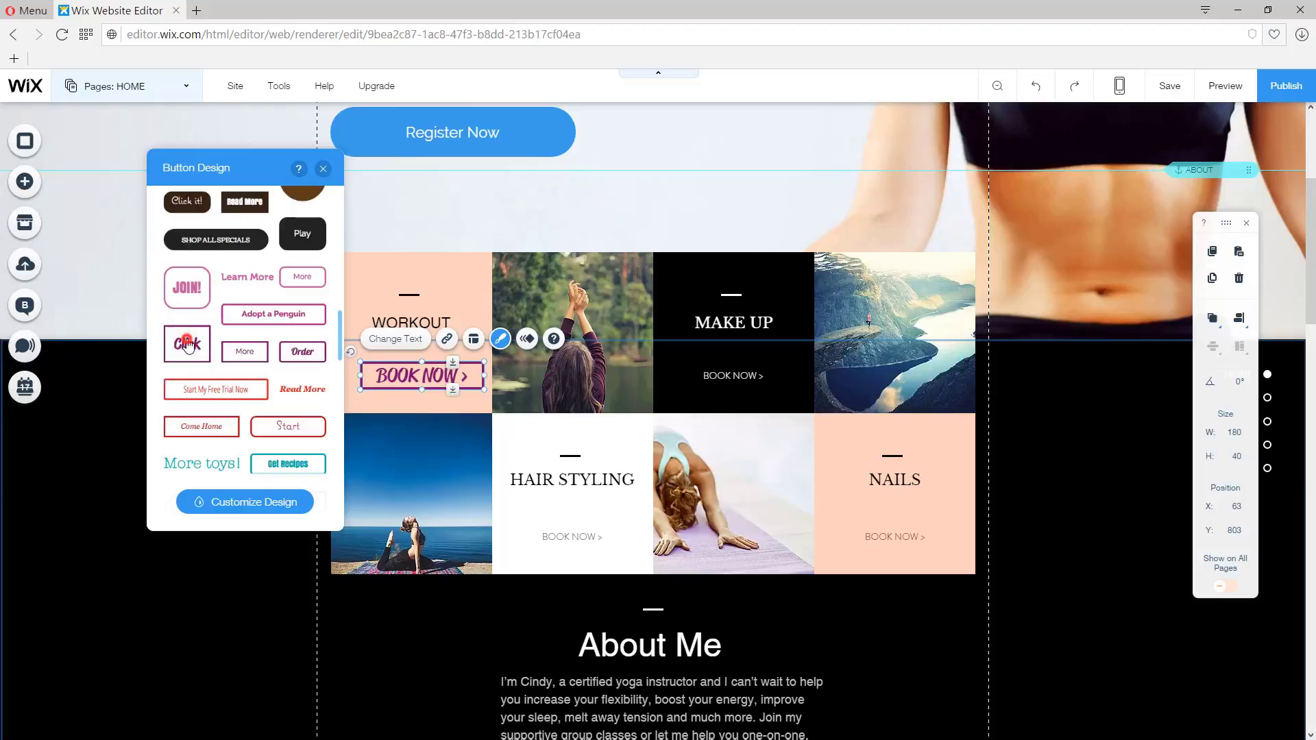
{"action": "left_click", "coordinate": [188, 346]}
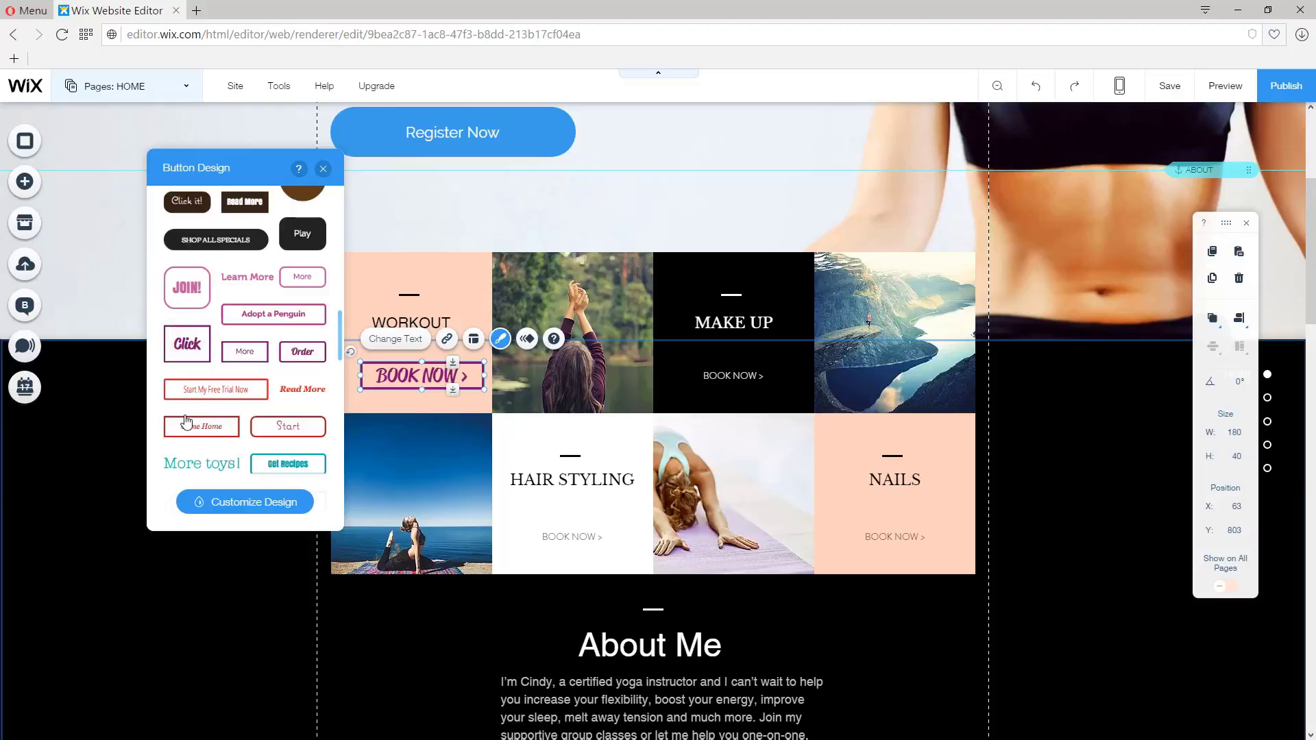
{"action": "left_click", "coordinate": [247, 351]}
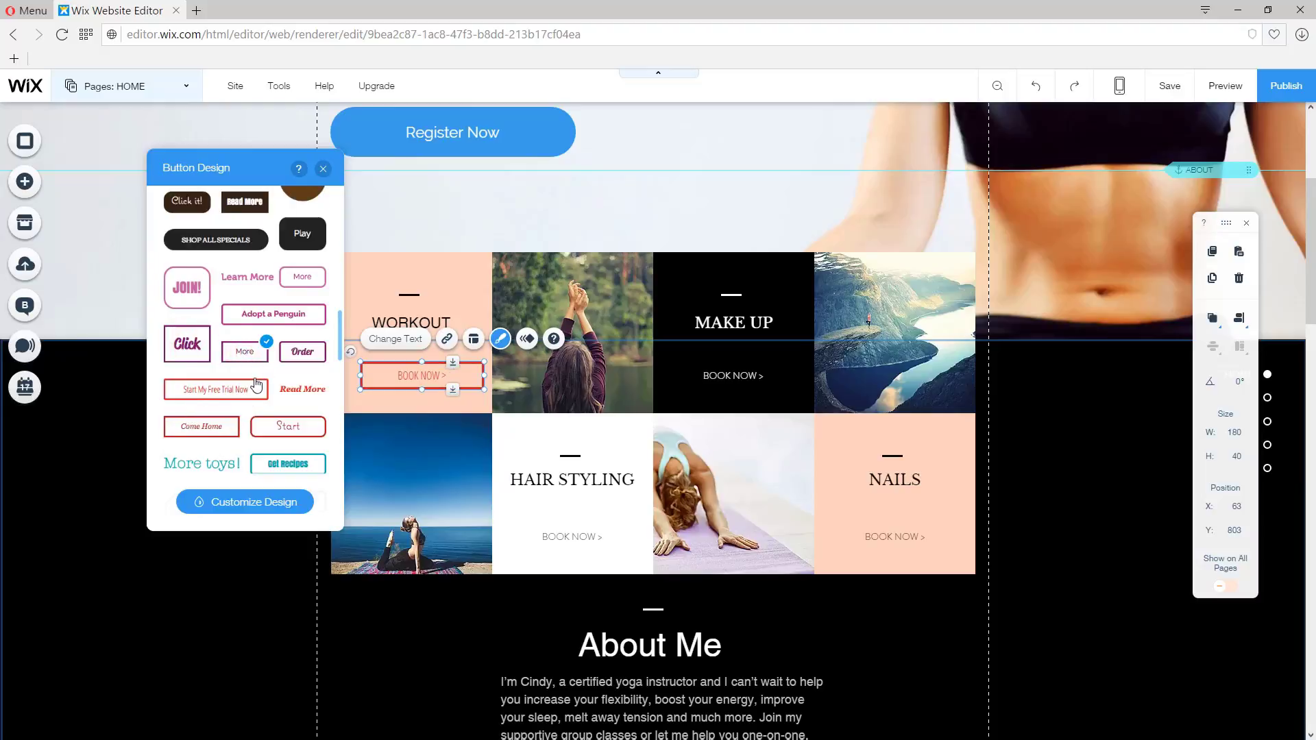
Give the WORKOUT BOOK NOW button a 1 px black border
{"action": "left_click", "coordinate": [245, 504]}
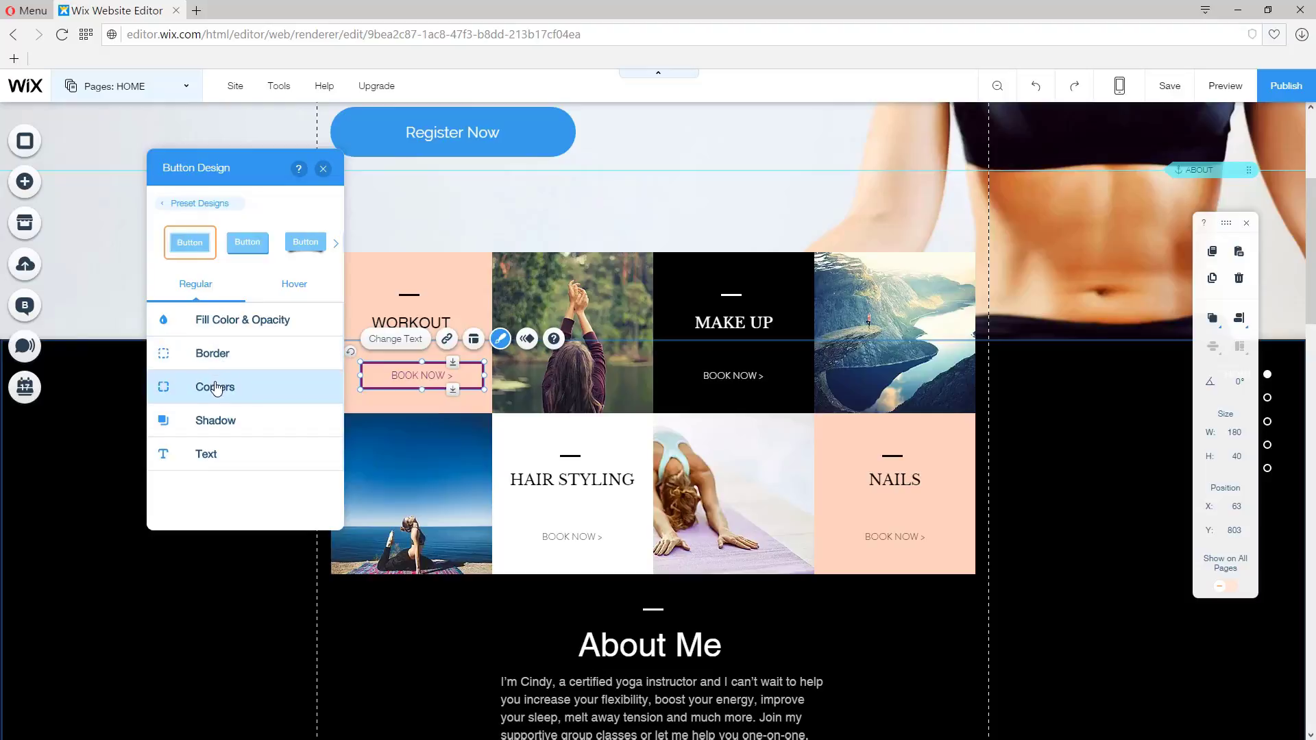
{"action": "left_click", "coordinate": [218, 358]}
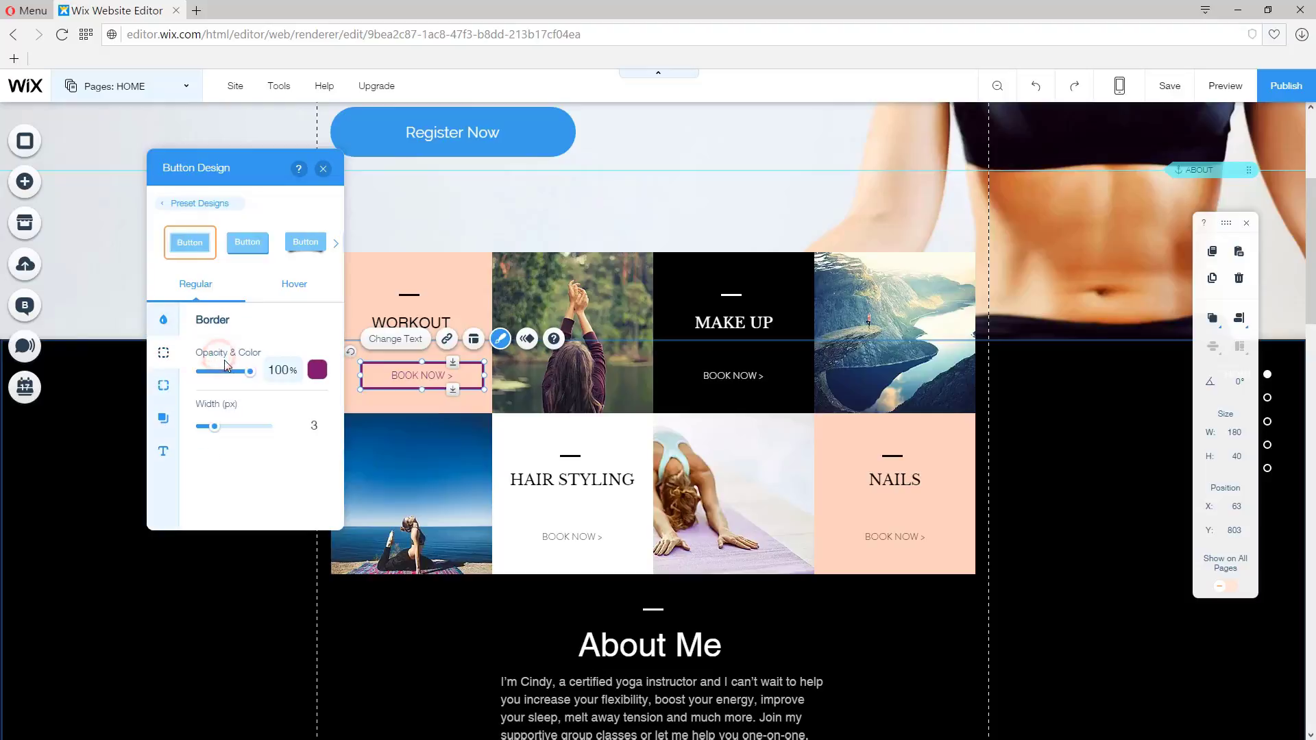
{"action": "left_click", "coordinate": [312, 425]}
{"action": "left_click", "coordinate": [308, 425]}
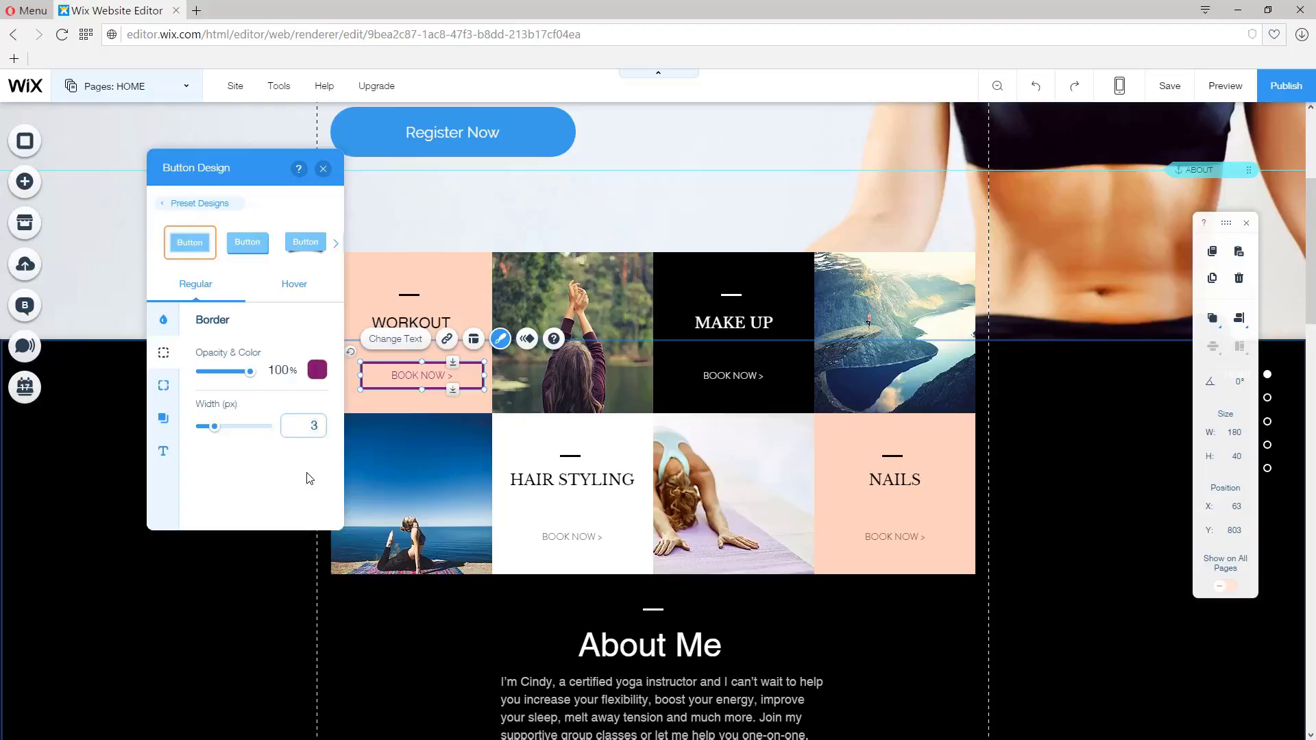
{"action": "type", "text": "1"}
{"action": "key", "text": "Return"}
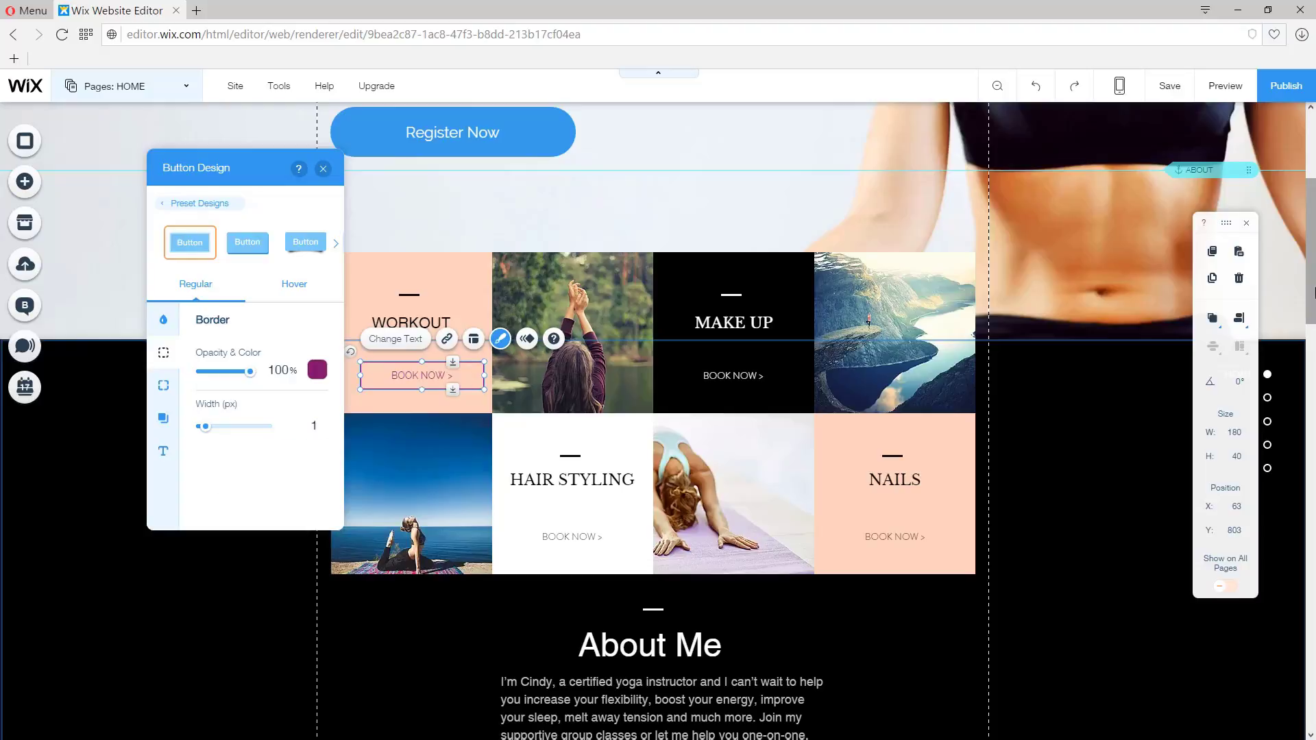
{"action": "left_click", "coordinate": [318, 370]}
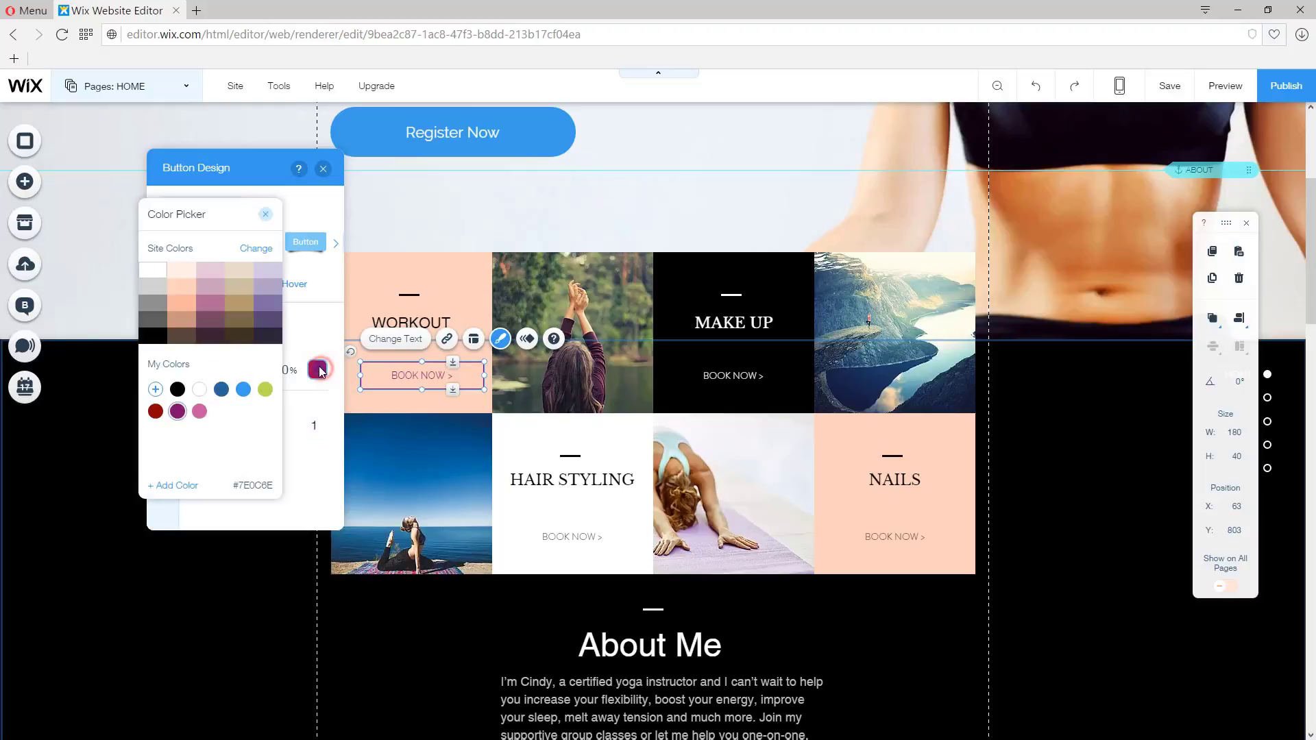
{"action": "left_click", "coordinate": [177, 390]}
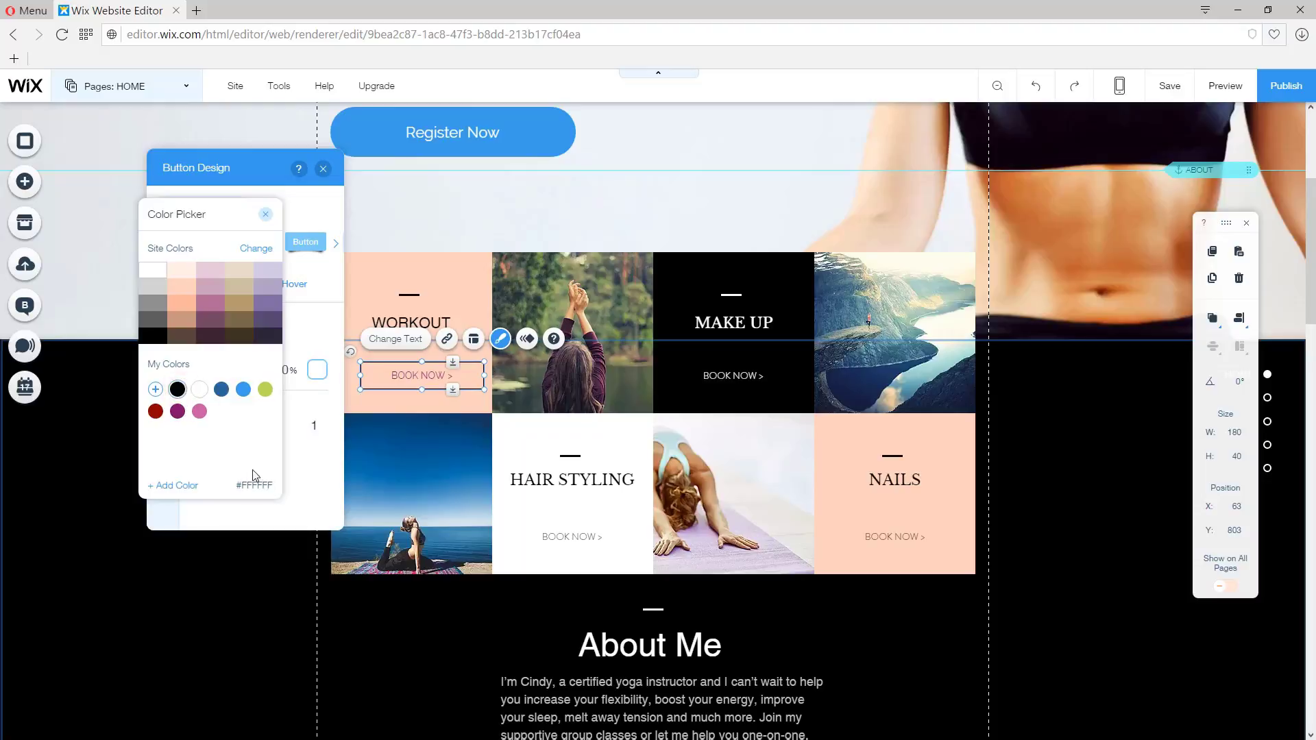
{"action": "left_click", "coordinate": [318, 481]}
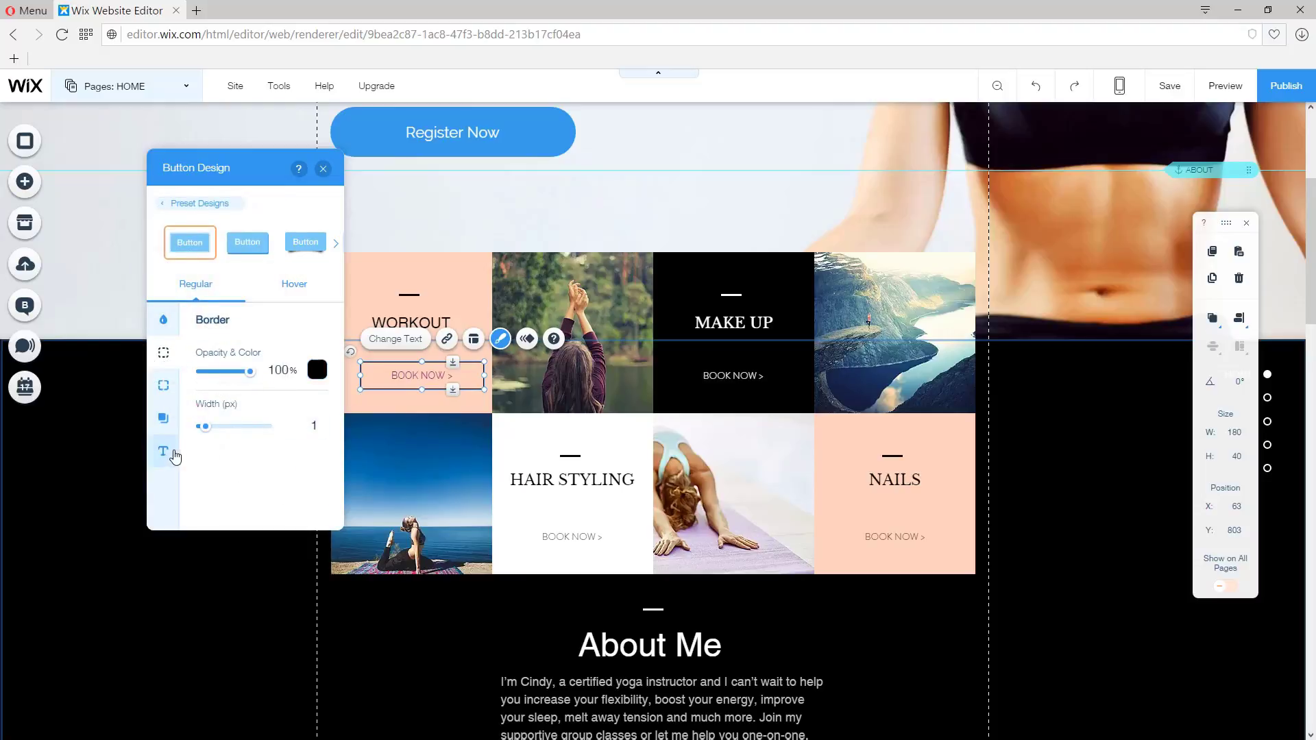
Make the BOOK NOW button text black in Helvetica
{"action": "left_click", "coordinate": [167, 452]}
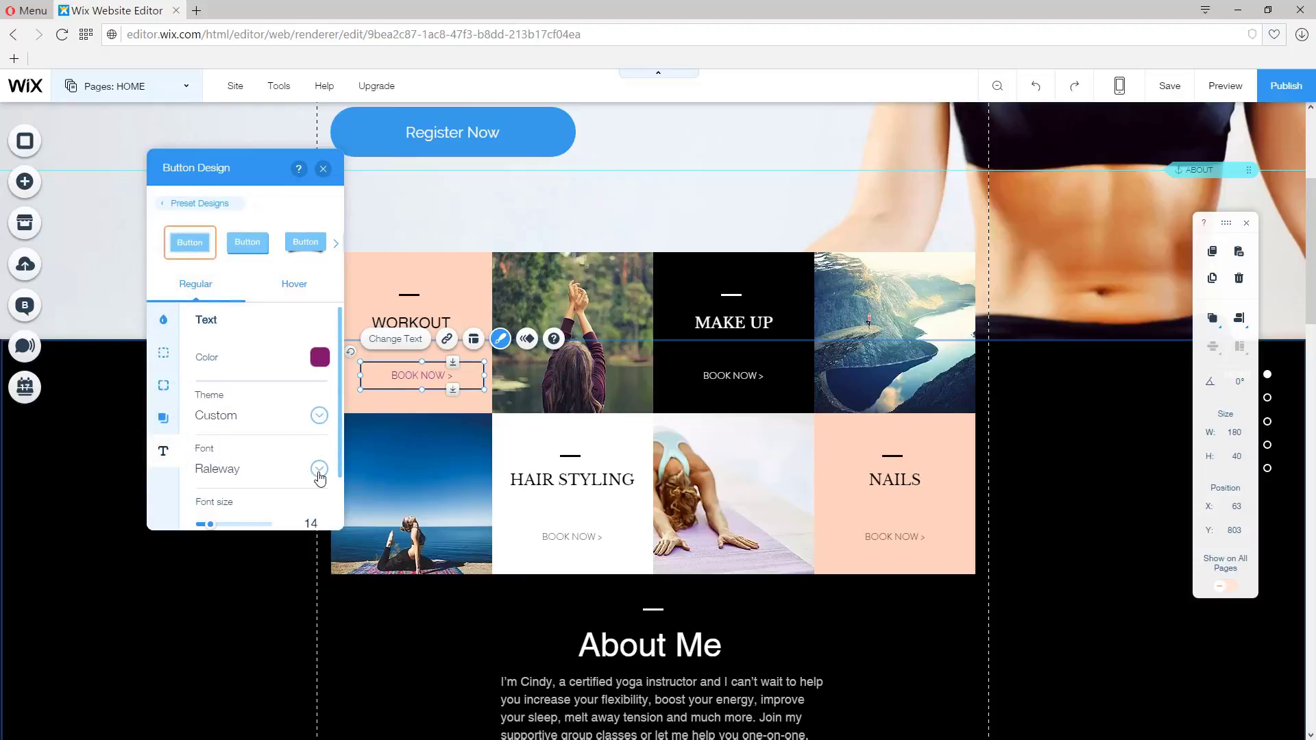
{"action": "left_click", "coordinate": [319, 357]}
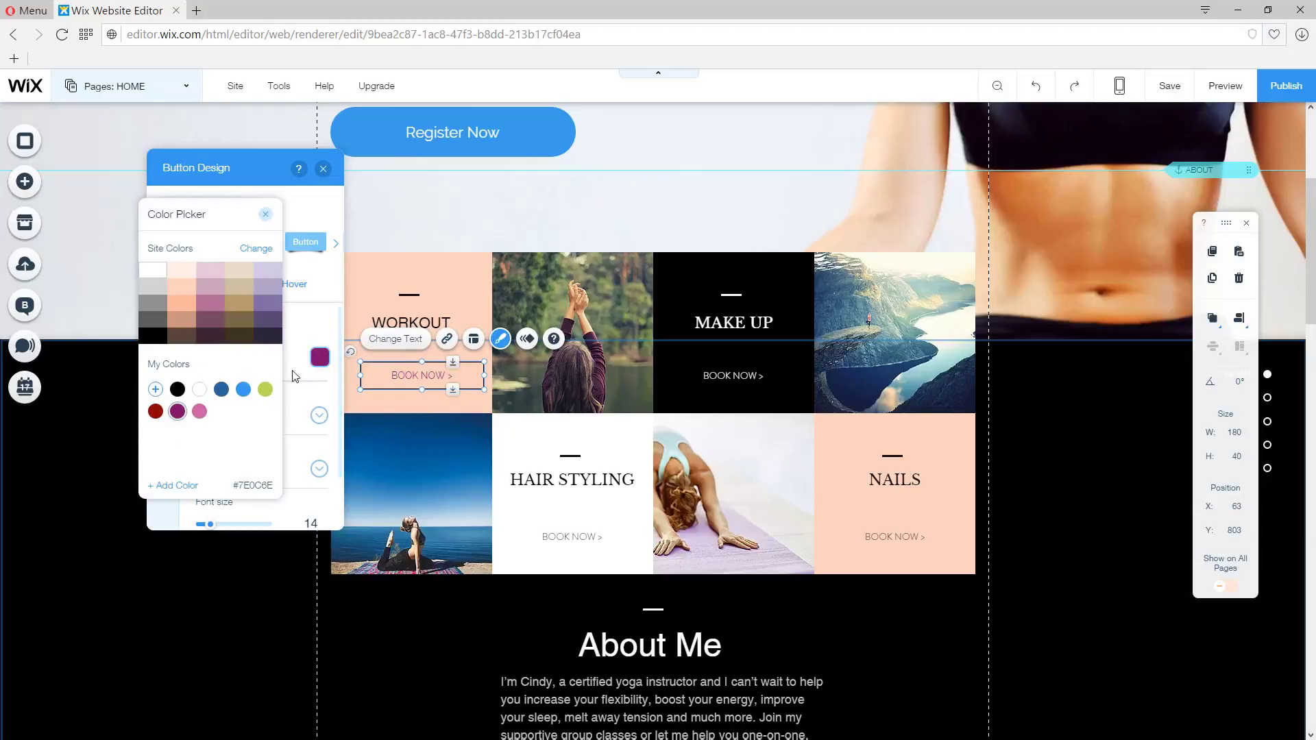
{"action": "left_click", "coordinate": [177, 390]}
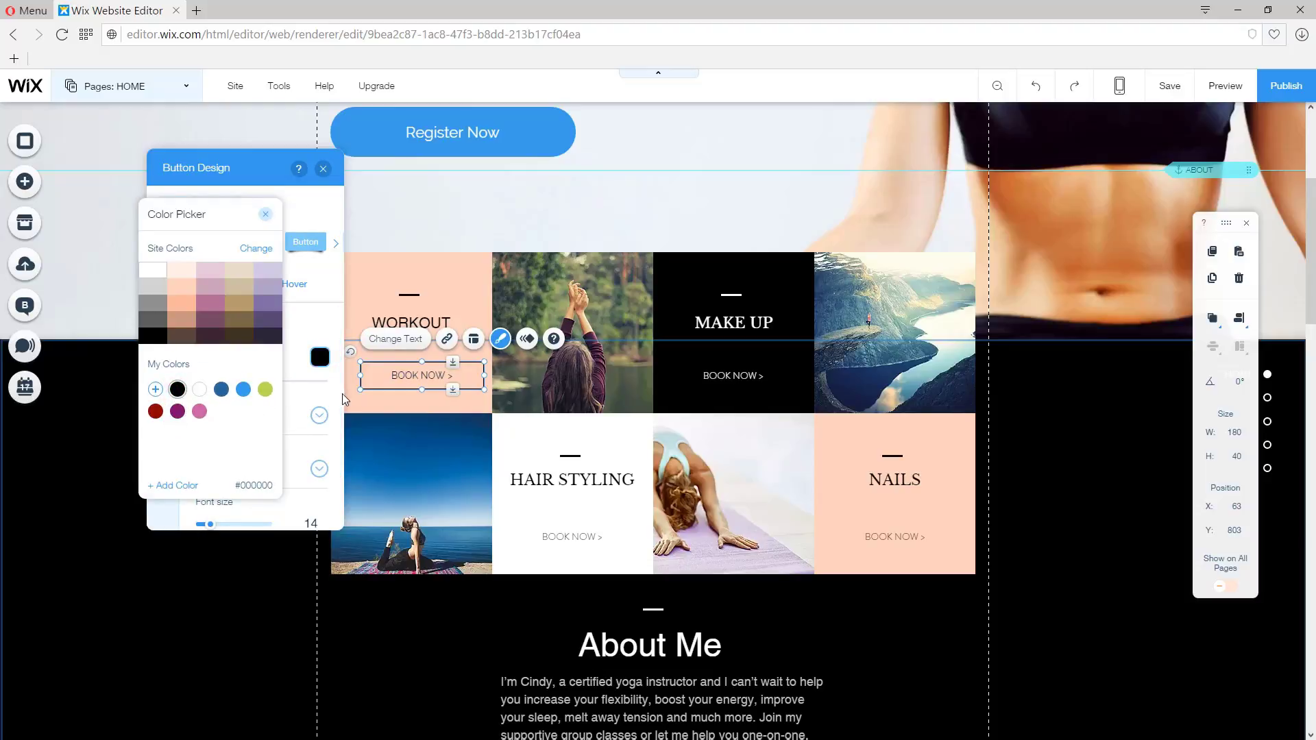
{"action": "left_click", "coordinate": [265, 214]}
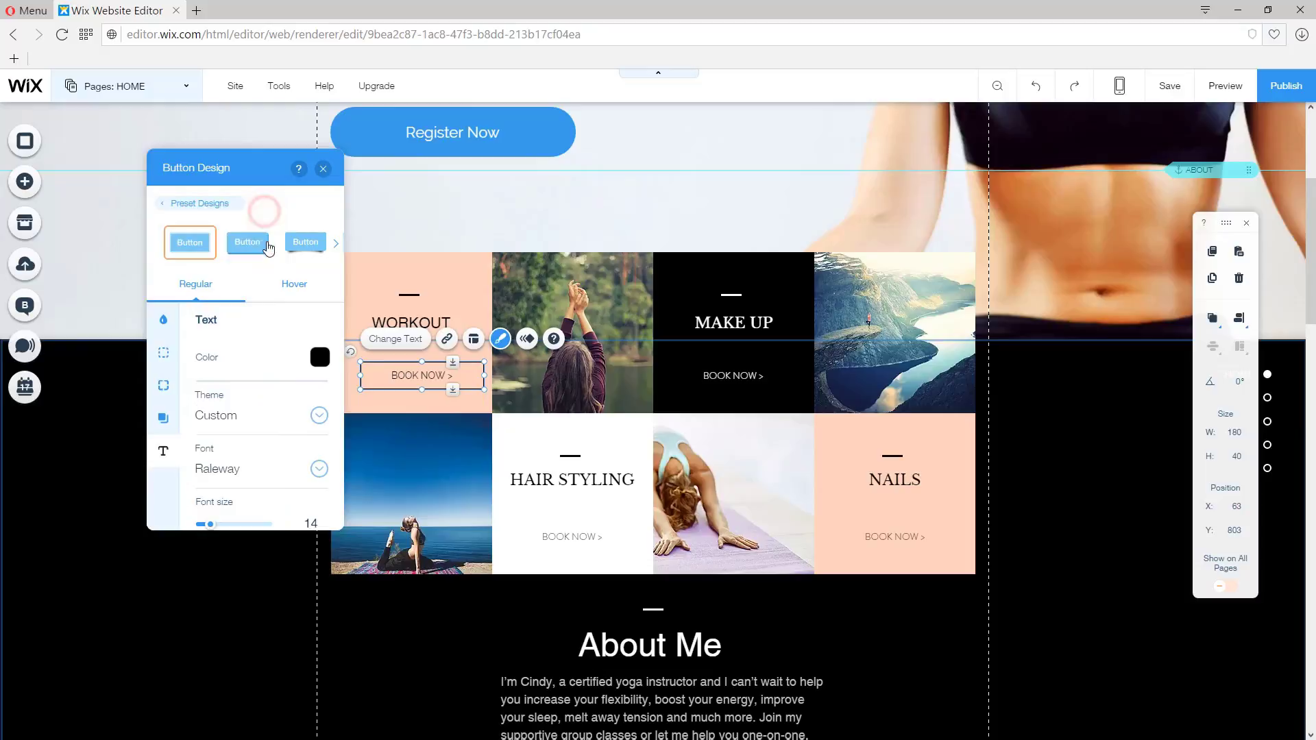
{"action": "left_click", "coordinate": [316, 472]}
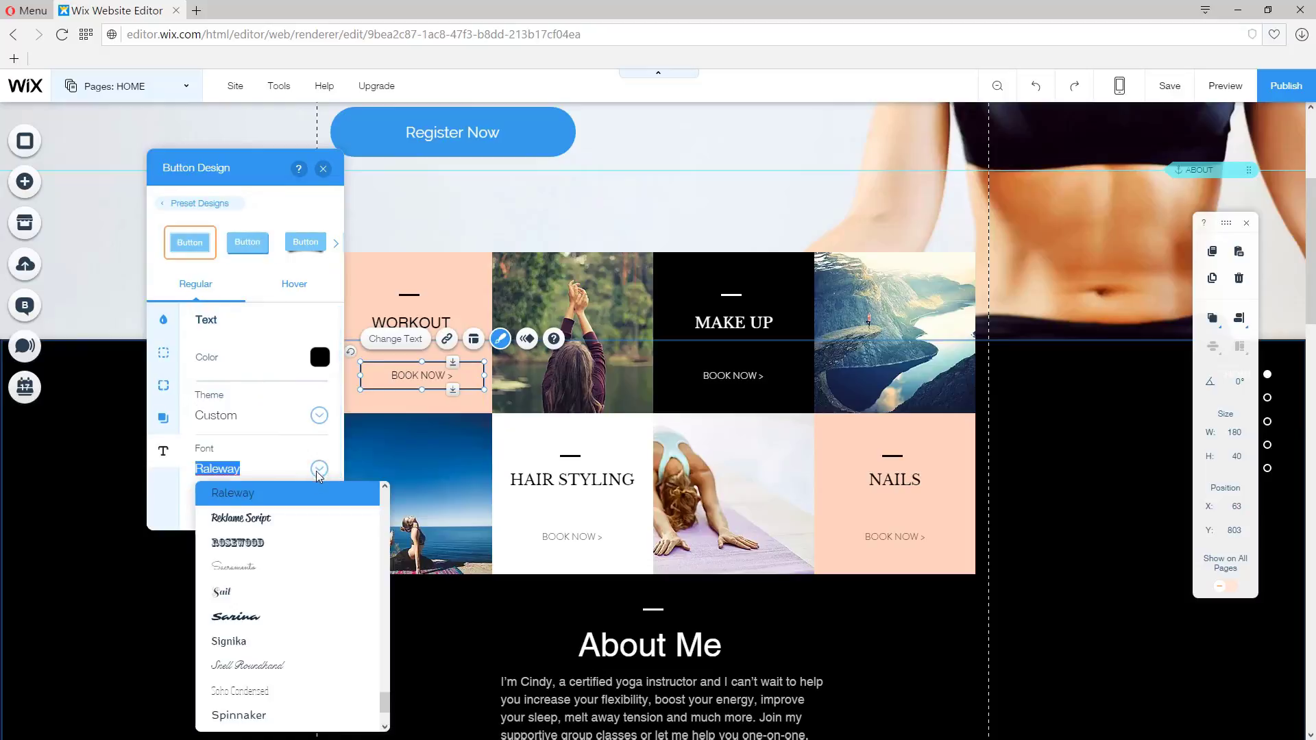
{"action": "left_click_drag", "start_coordinate": [389, 710], "coordinate": [353, 629]}
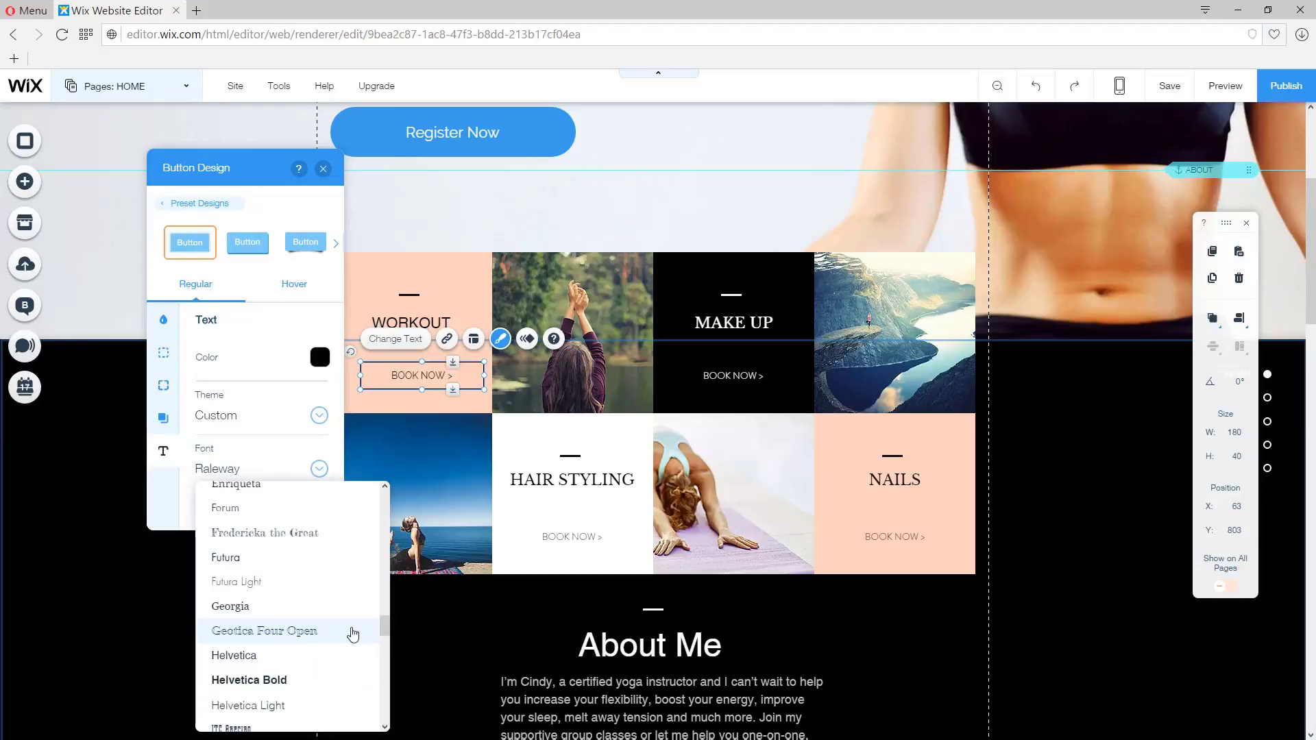
{"action": "left_click", "coordinate": [353, 652]}
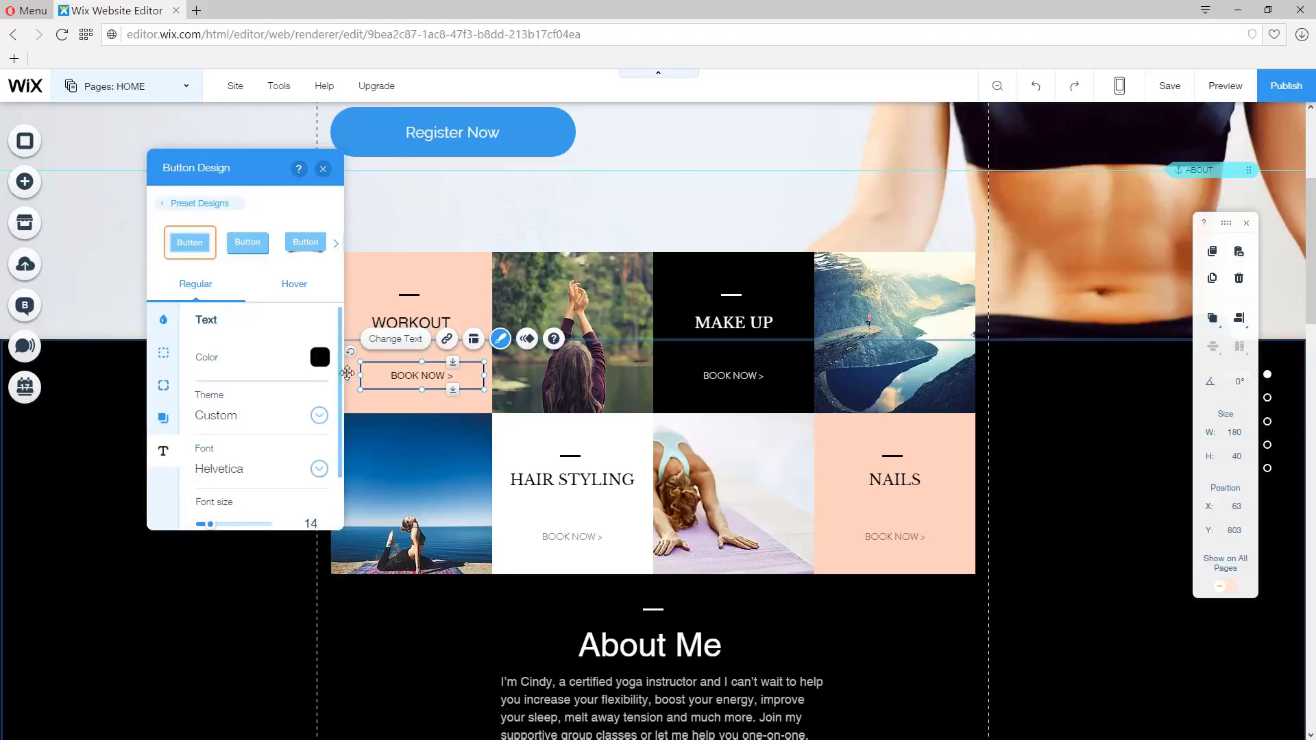
{"action": "left_click_drag", "start_coordinate": [339, 403], "coordinate": [346, 466]}
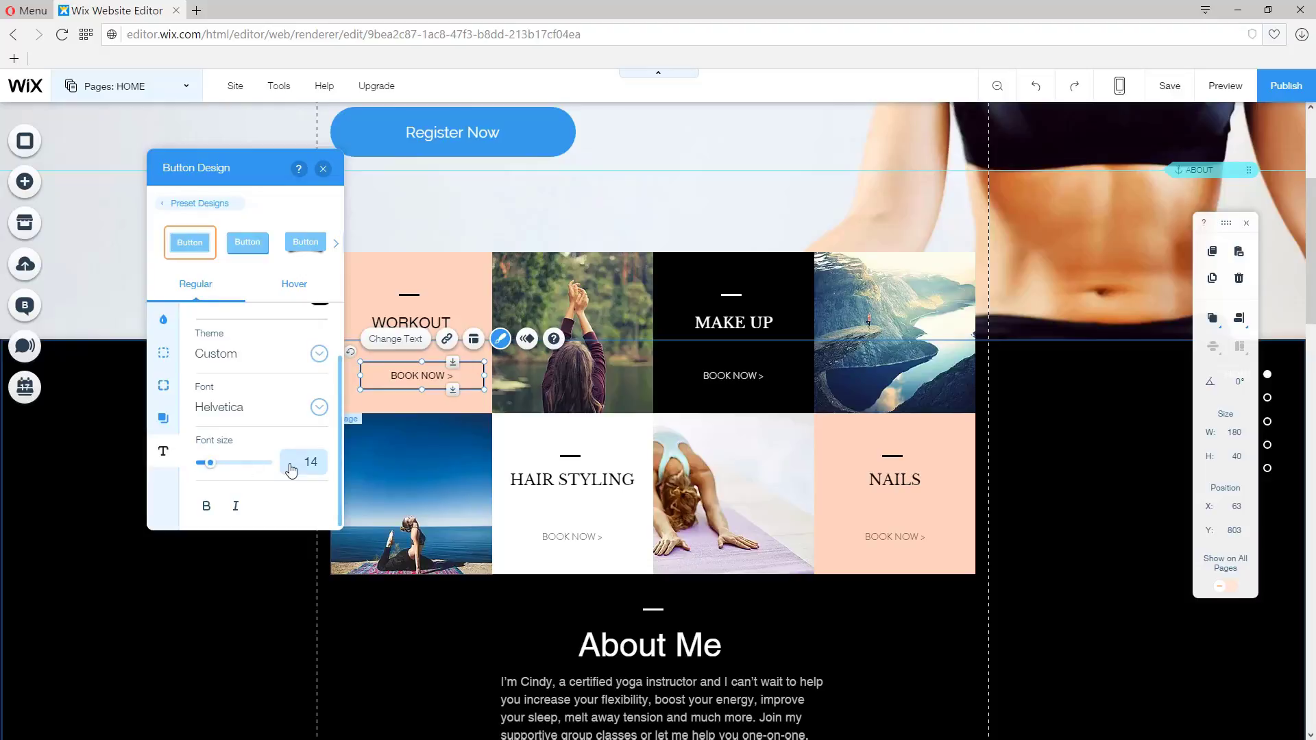
Drag the BOOK NOW button so it sits centred beneath the WORKOUT heading
{"action": "left_click", "coordinate": [324, 169]}
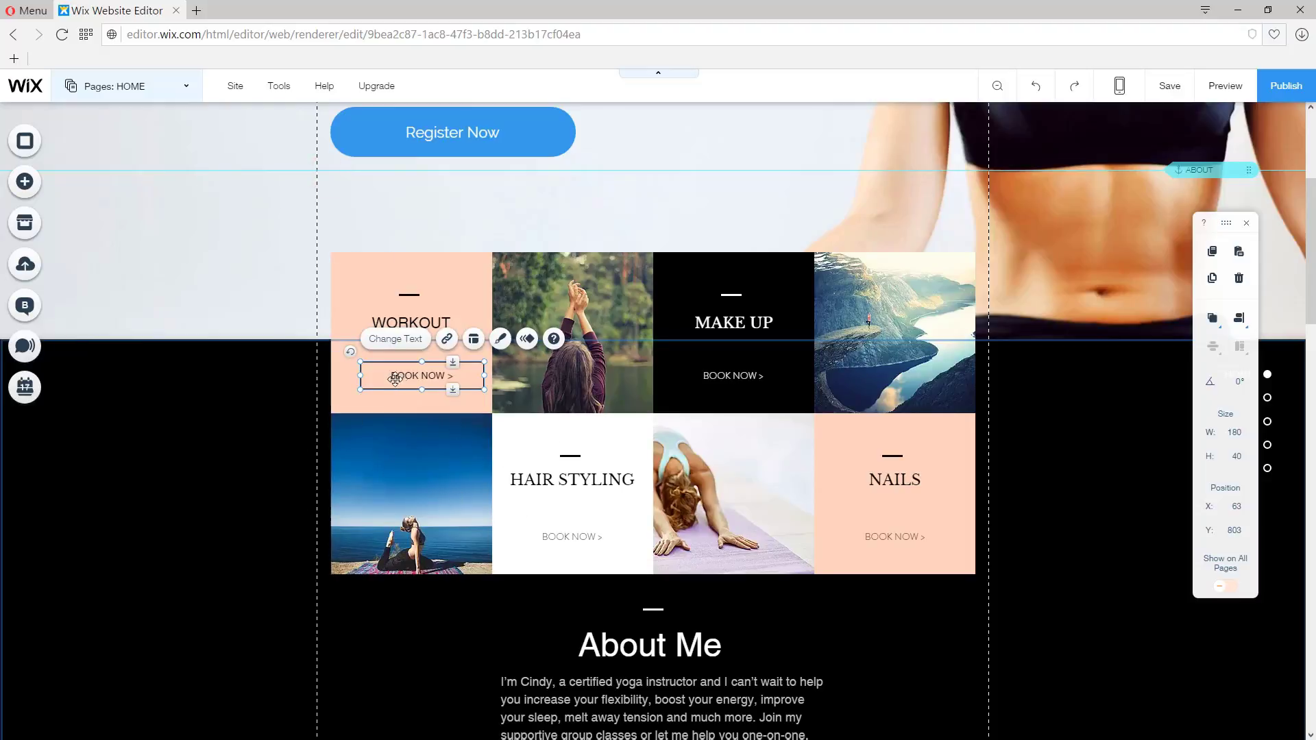
{"action": "mouse_move", "coordinate": [400, 376]}
{"action": "left_mouse_down"}
{"action": "mouse_move", "coordinate": [467, 379]}
{"action": "mouse_move", "coordinate": [416, 371]}
{"action": "left_mouse_up"}
{"action": "left_click_drag", "start_coordinate": [478, 436], "coordinate": [477, 436]}
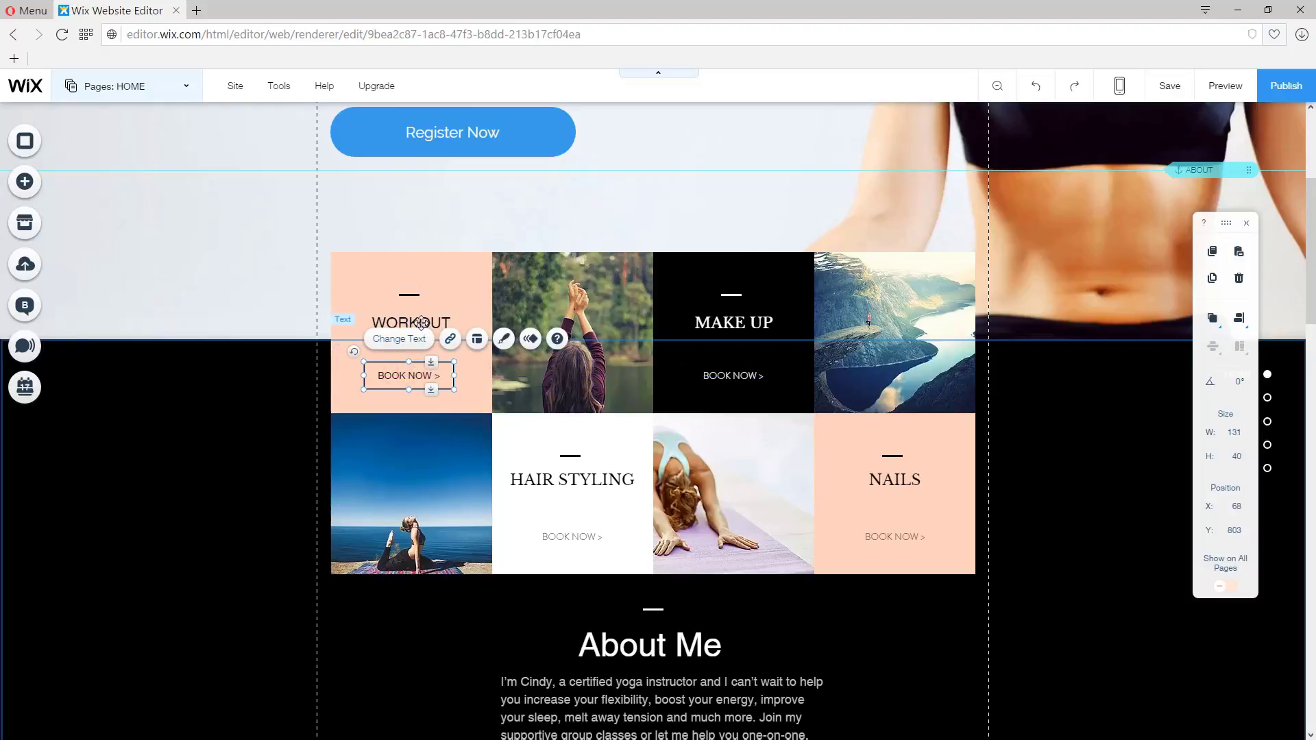
{"action": "left_click", "coordinate": [420, 320]}
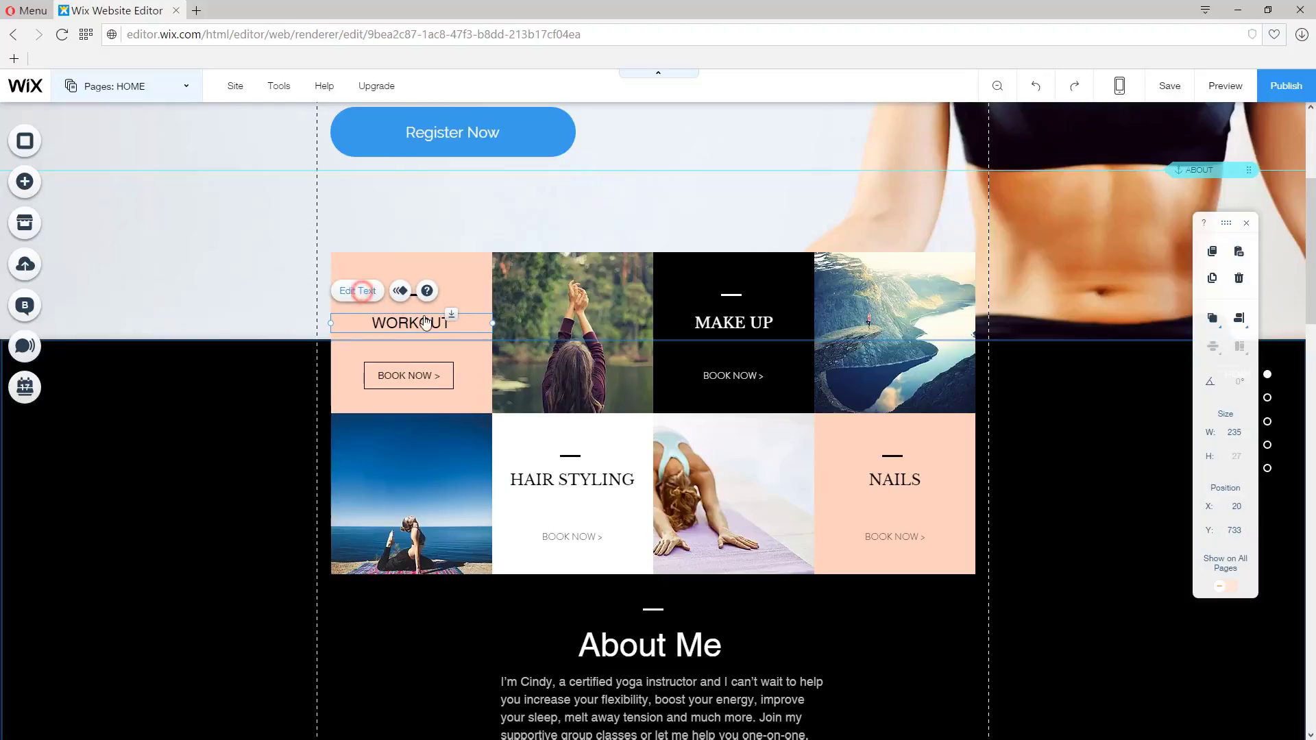
Replace the black box's MAKE UP heading with a pasted copy of the WORKOUT heading
{"action": "left_click", "coordinate": [410, 314]}
{"action": "key", "text": "ctrl+c"}
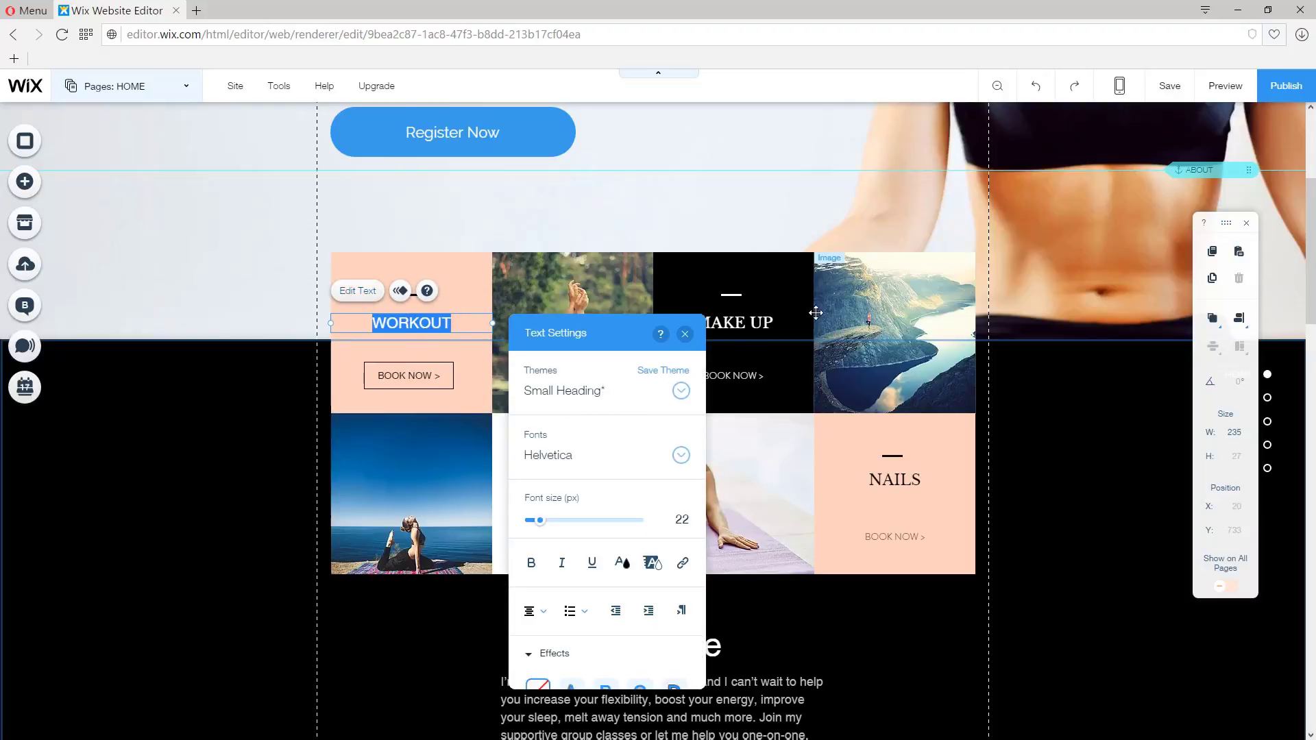
{"action": "left_click", "coordinate": [747, 322]}
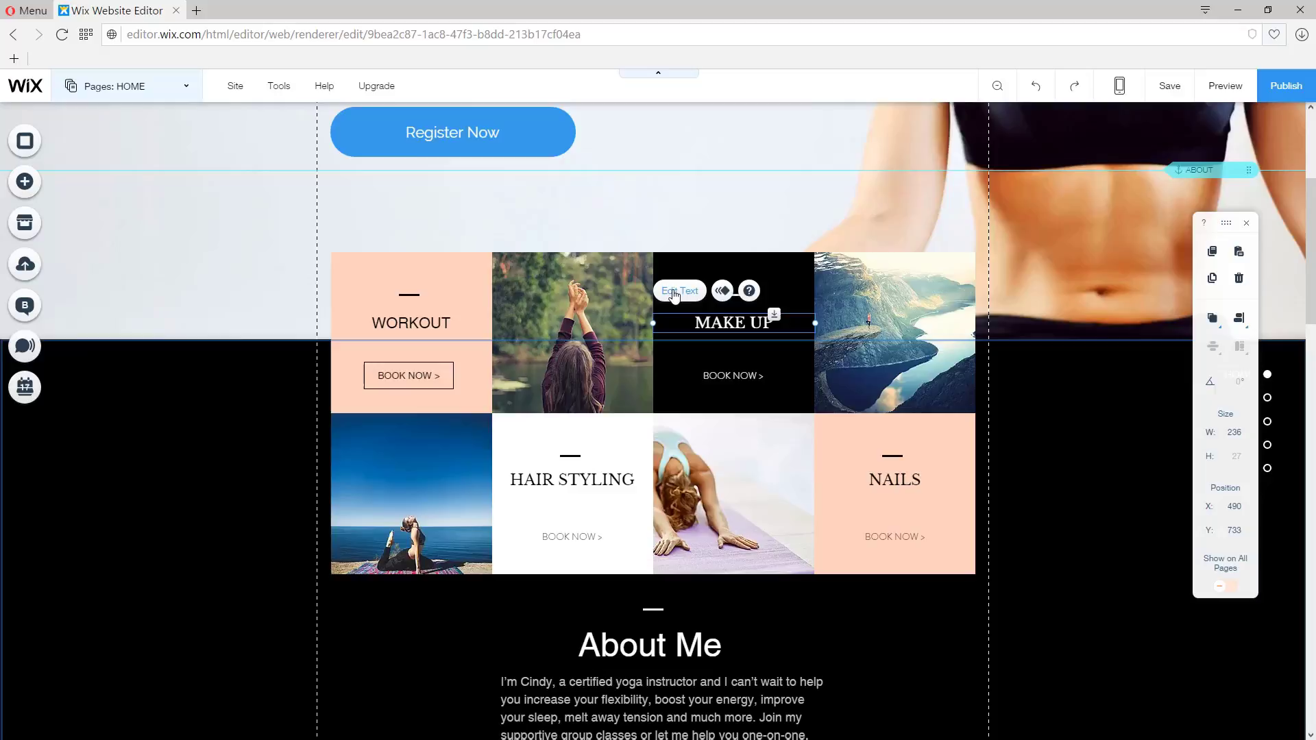
{"action": "left_click", "coordinate": [674, 295]}
{"action": "key", "text": "Delete"}
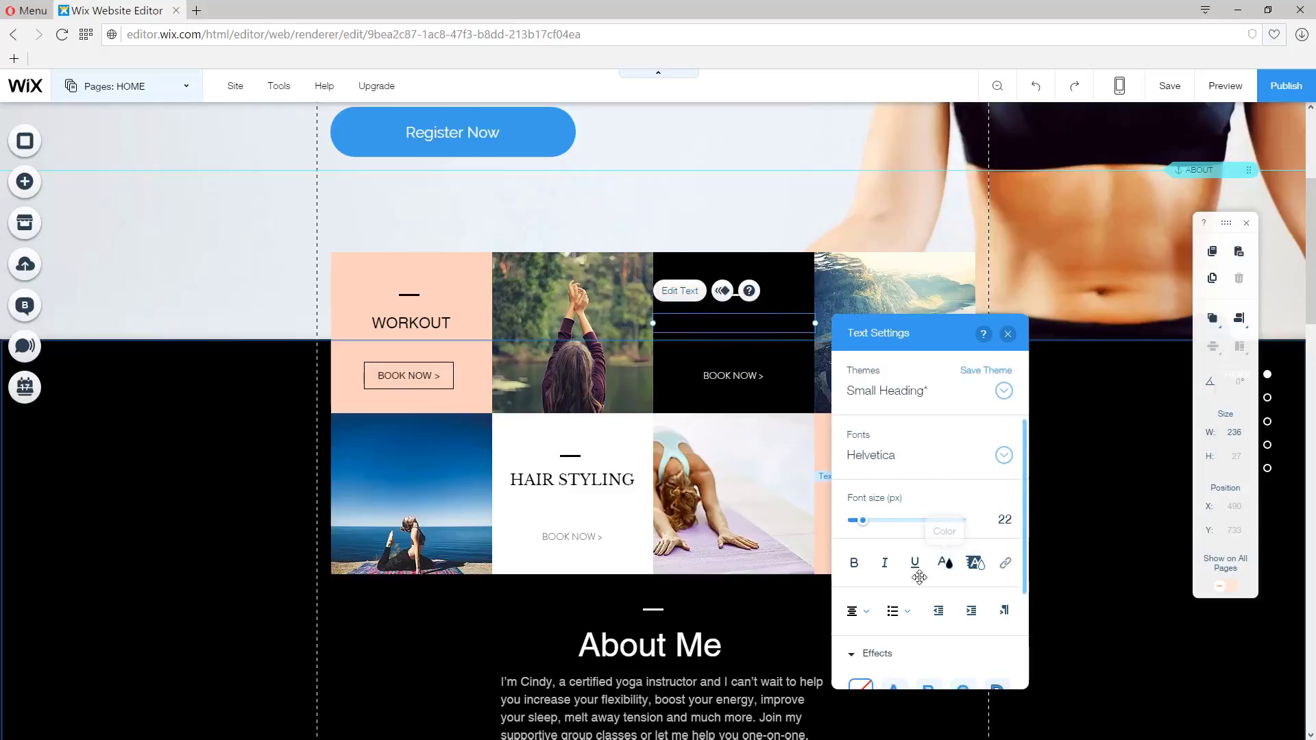
{"action": "key", "text": "ctrl+v"}
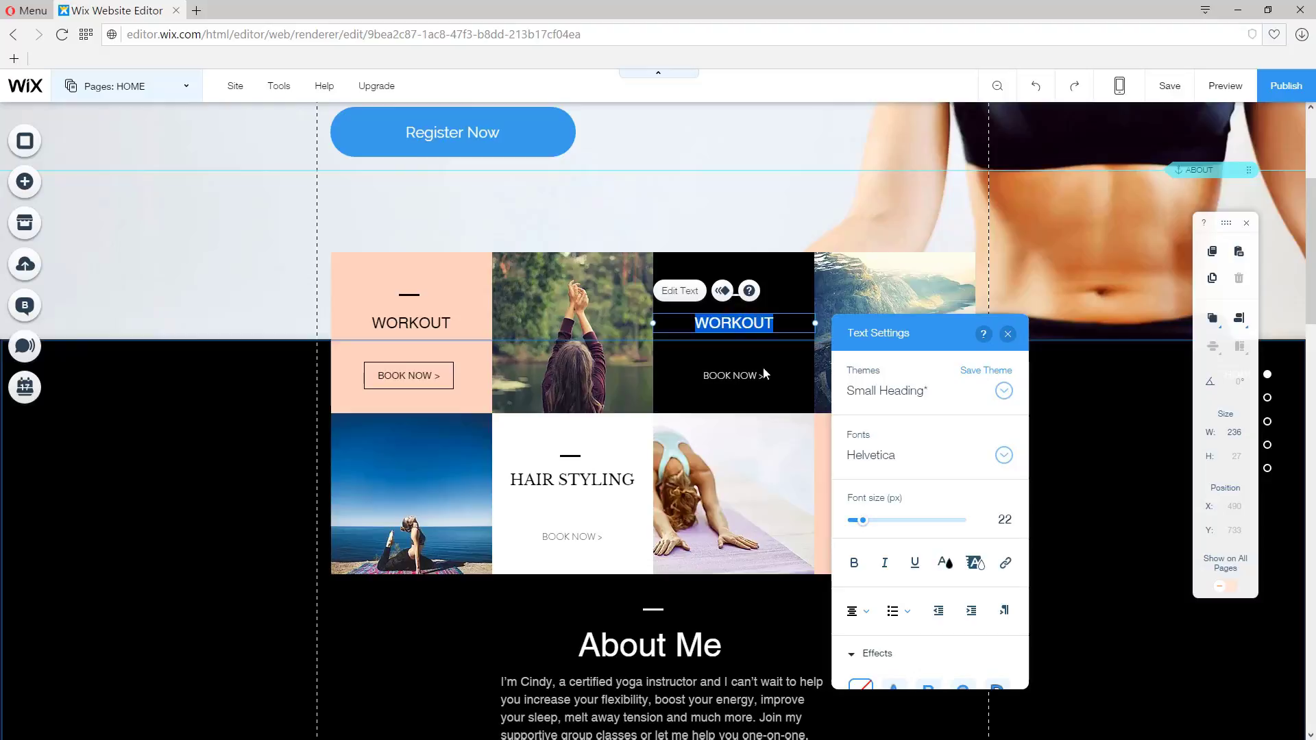
Colour the pasted heading white and retype it as RELAX
{"action": "left_click", "coordinate": [945, 563]}
{"action": "left_click", "coordinate": [886, 560]}
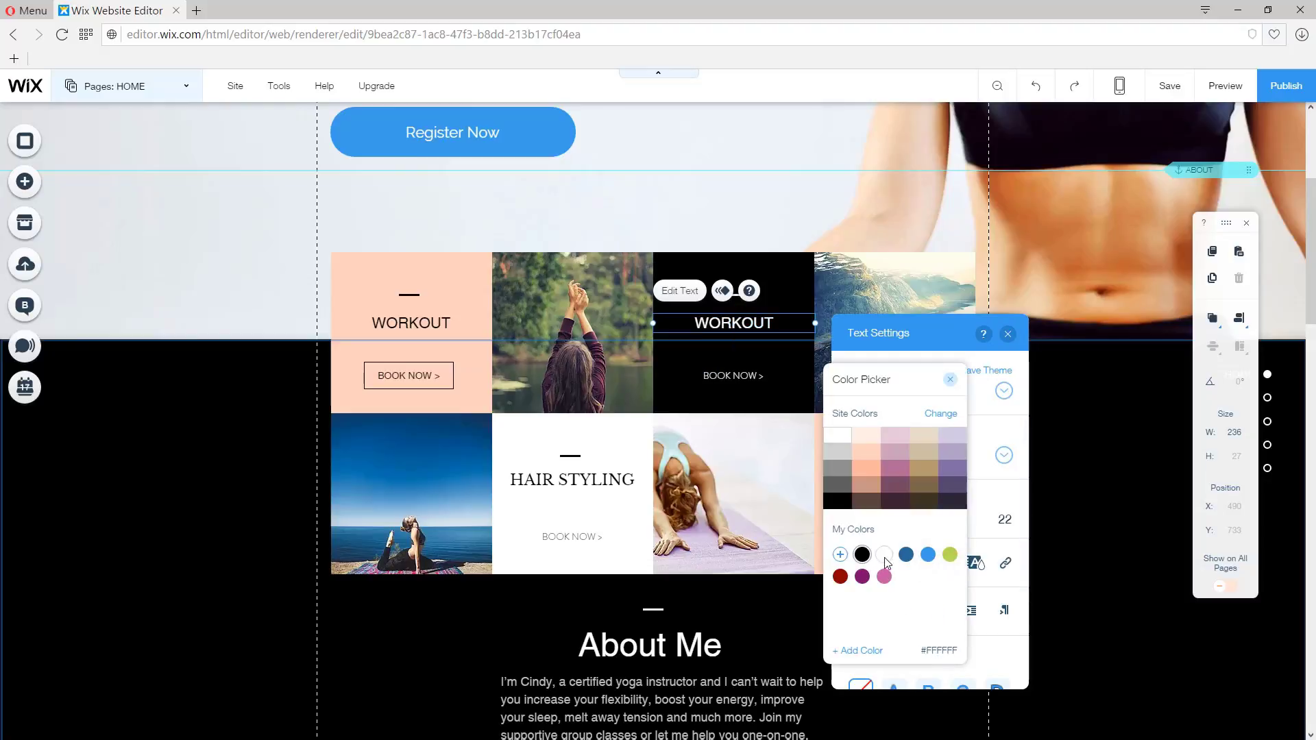
{"action": "left_click", "coordinate": [699, 364]}
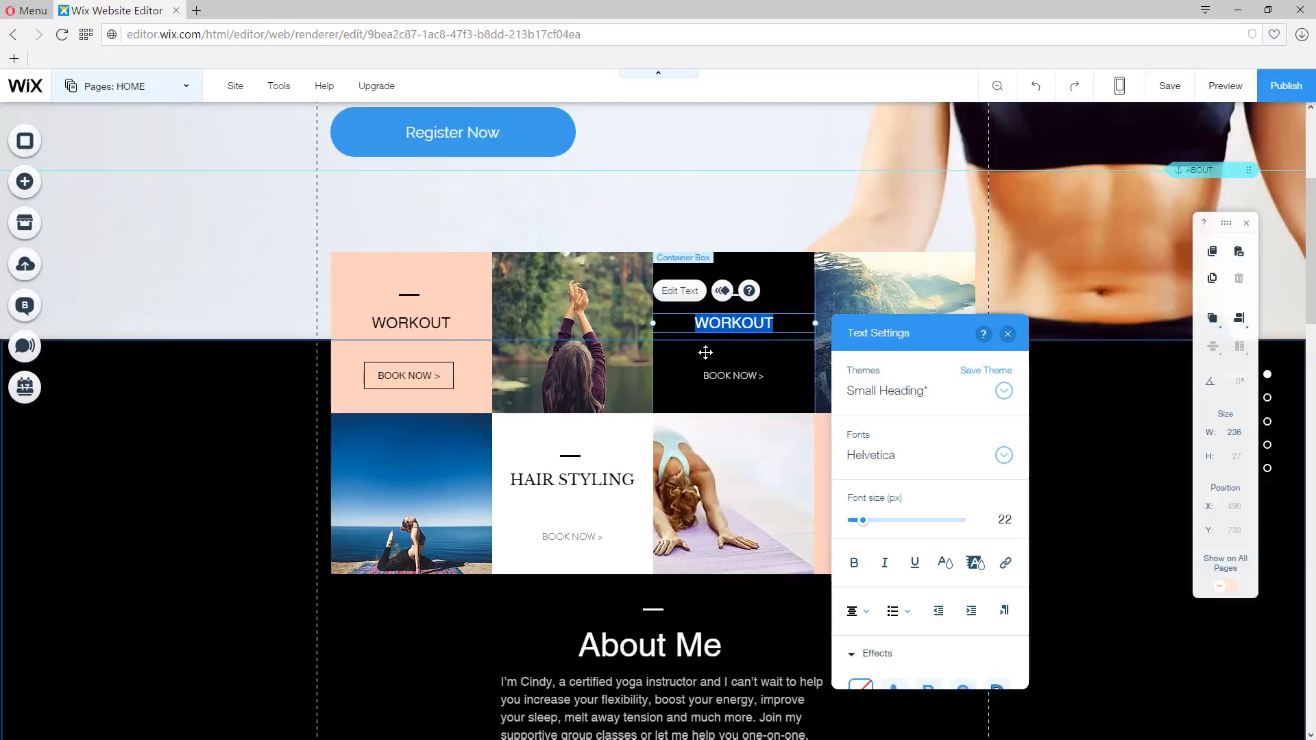
{"action": "type", "text": "RELAX"}
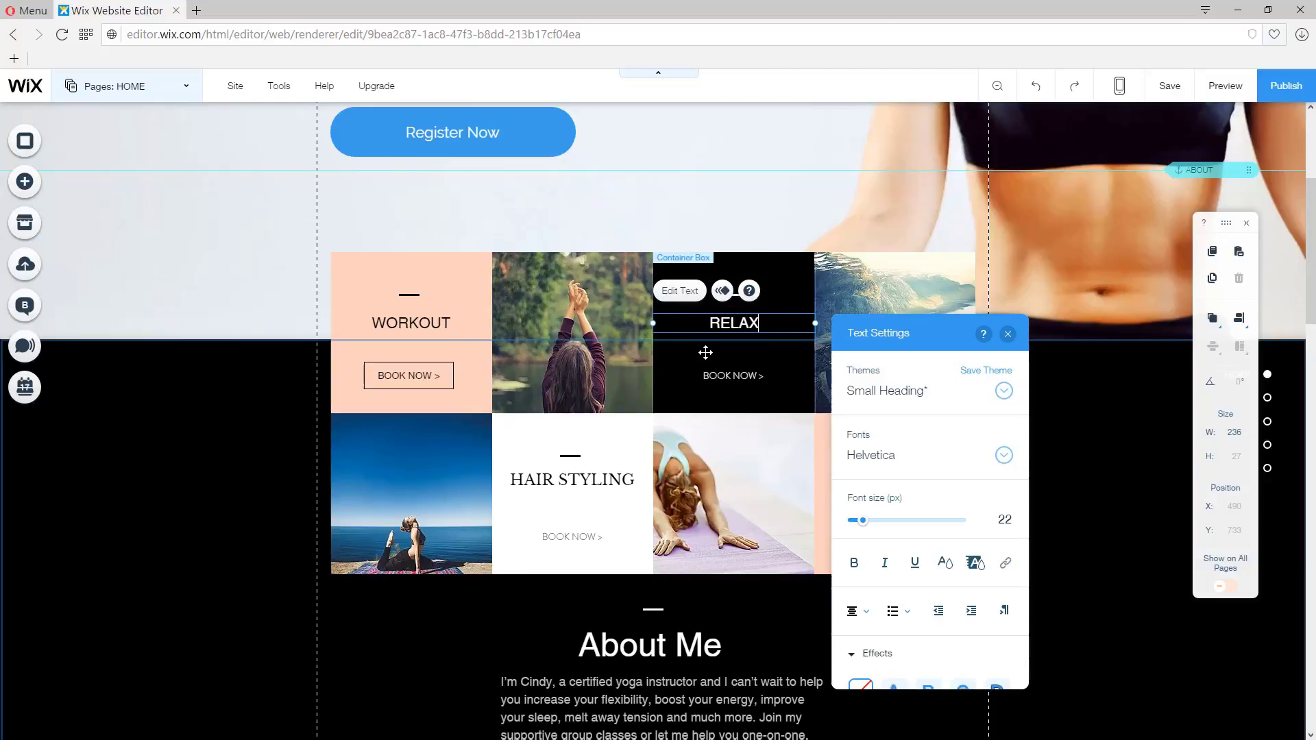
Paste the WORKOUT heading style over HAIR STYLING and retype it as INSPIRE
{"action": "left_click", "coordinate": [588, 482]}
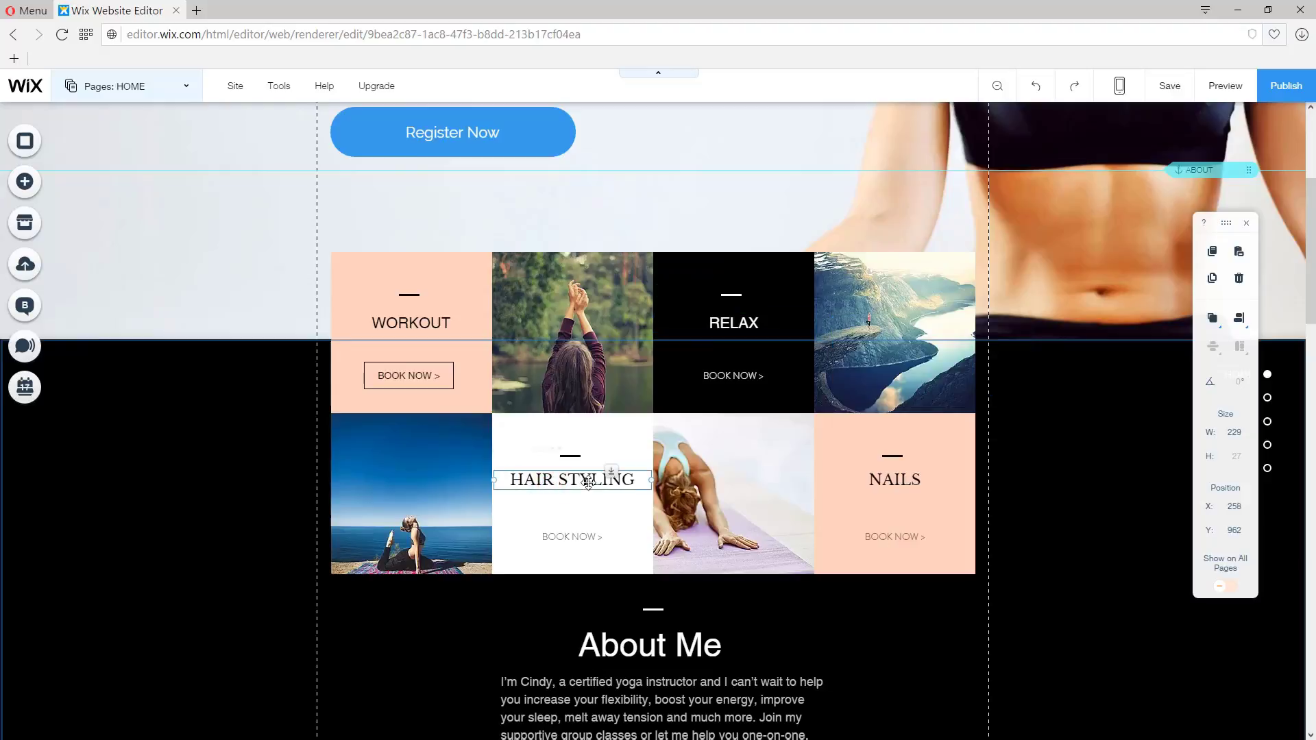
{"action": "left_click", "coordinate": [515, 446]}
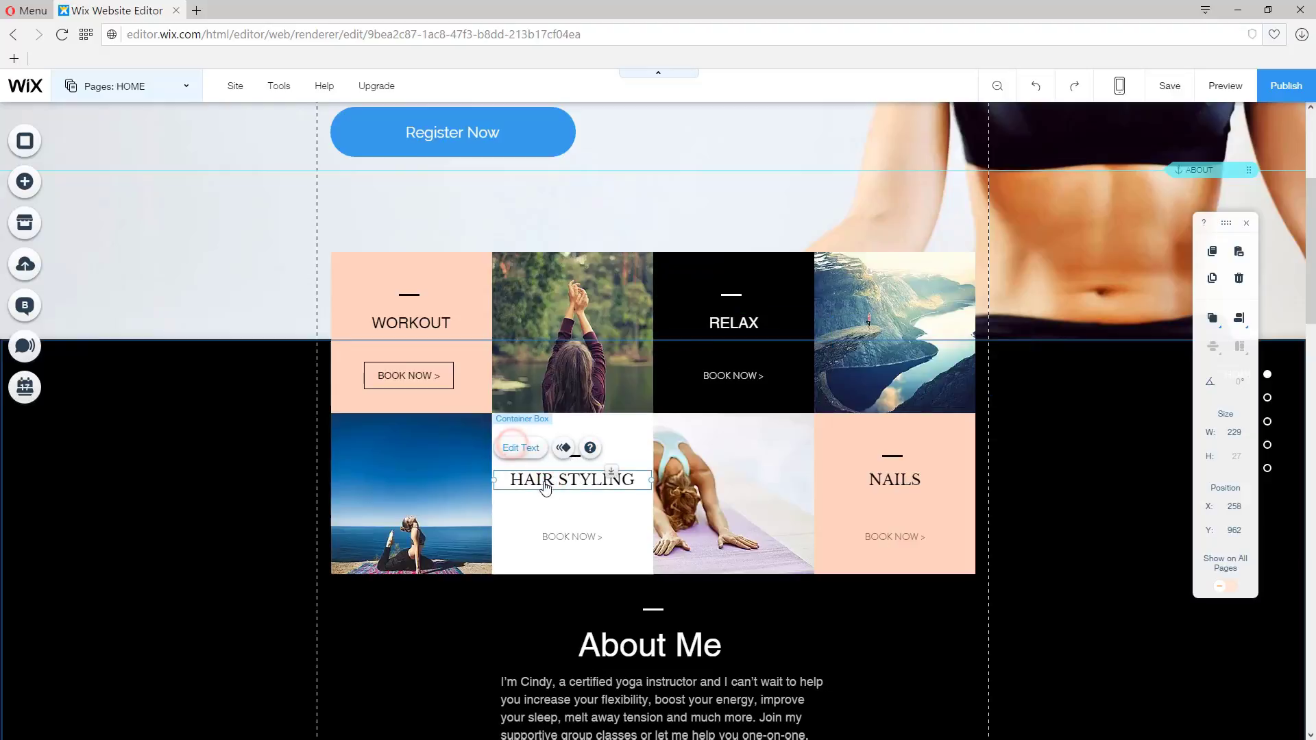
{"action": "key", "text": "ctrl+v"}
{"action": "key", "text": "ctrl+a"}
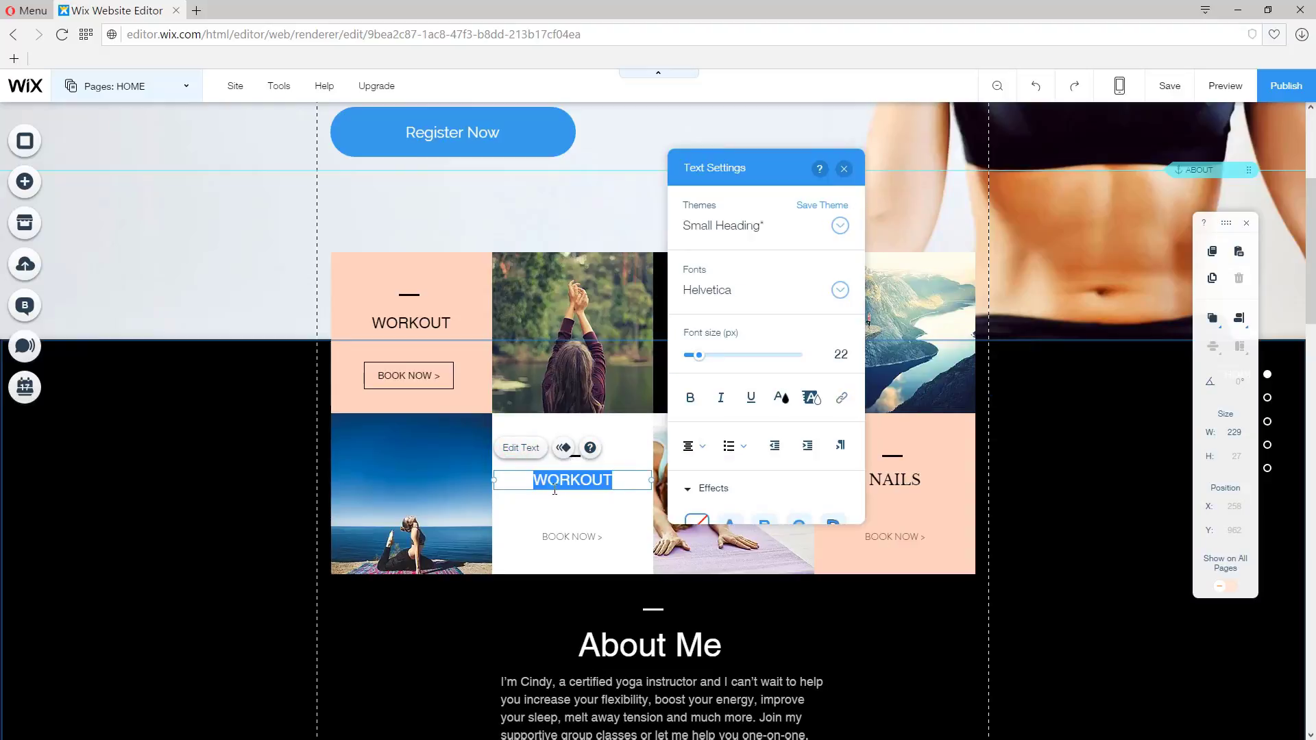
{"action": "key", "text": "BackSpace"}
{"action": "type", "text": "IN"}
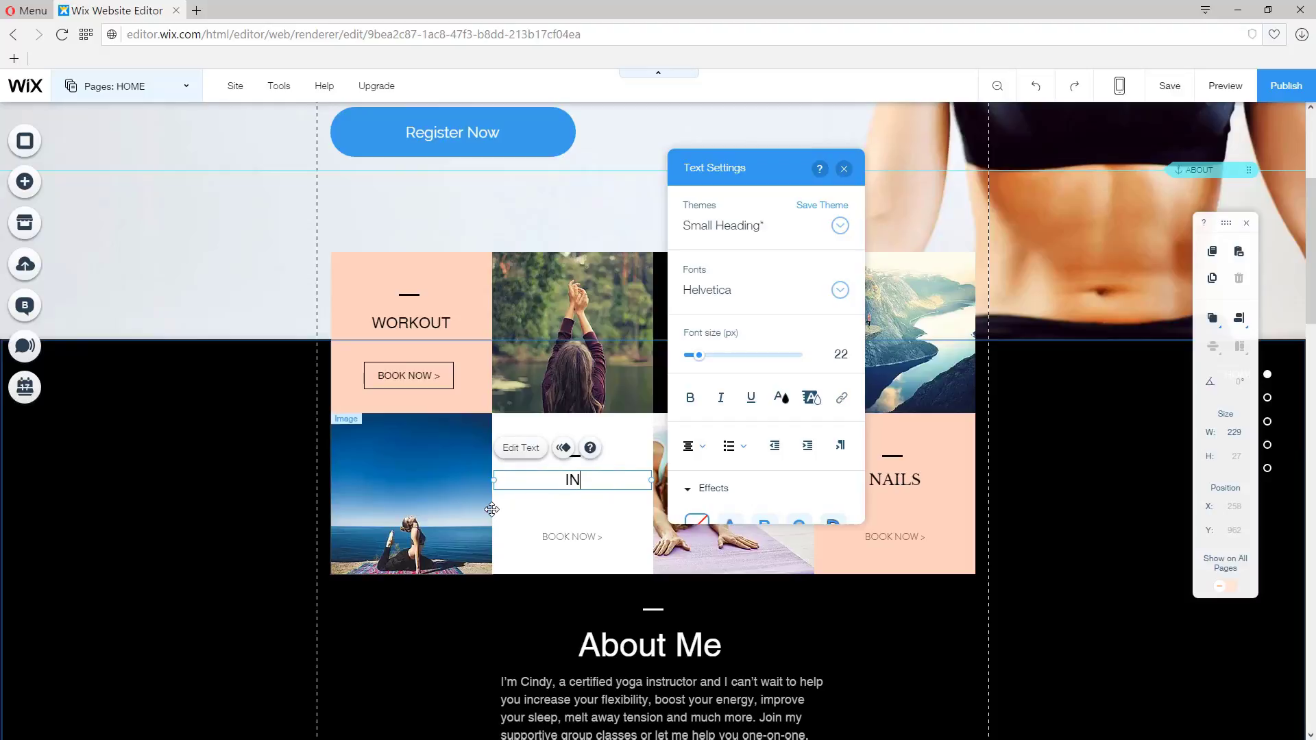
{"action": "type", "text": "SPIRE"}
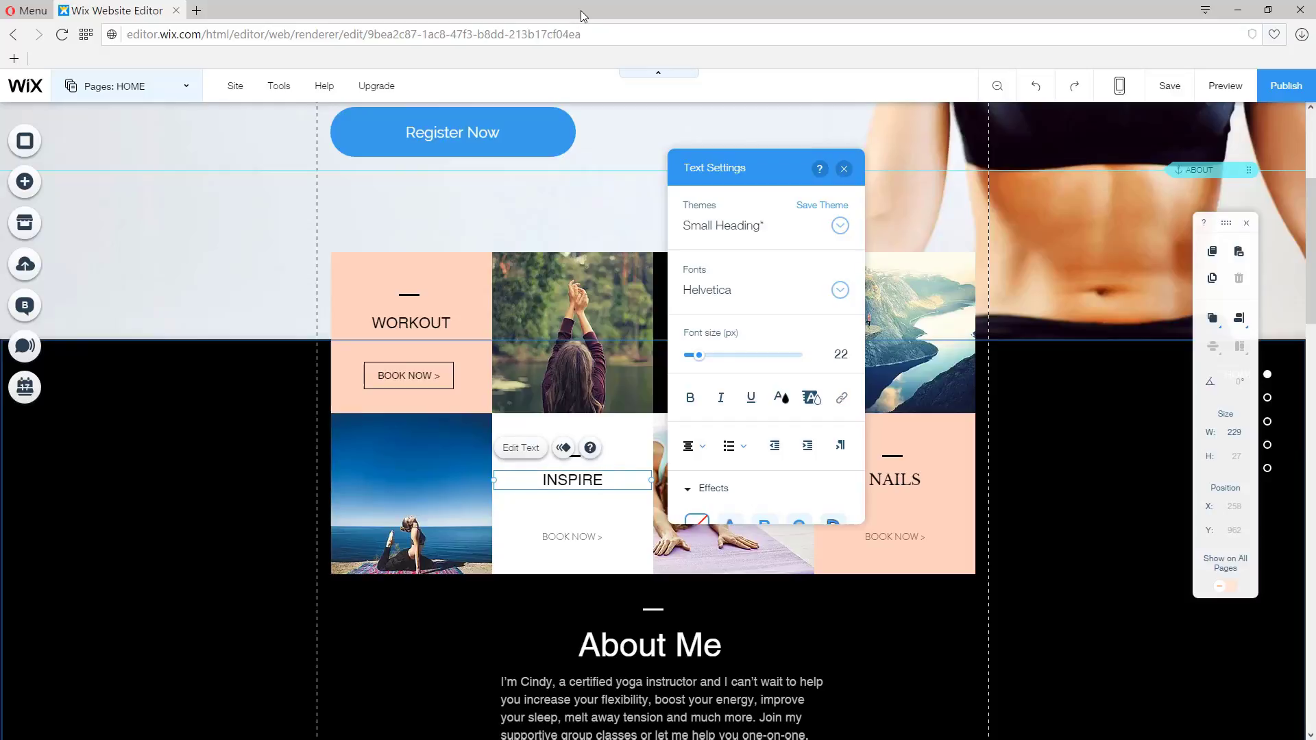
Paste the WORKOUT heading style over NAILS and retype it as BALANCE
{"action": "left_click", "coordinate": [904, 481]}
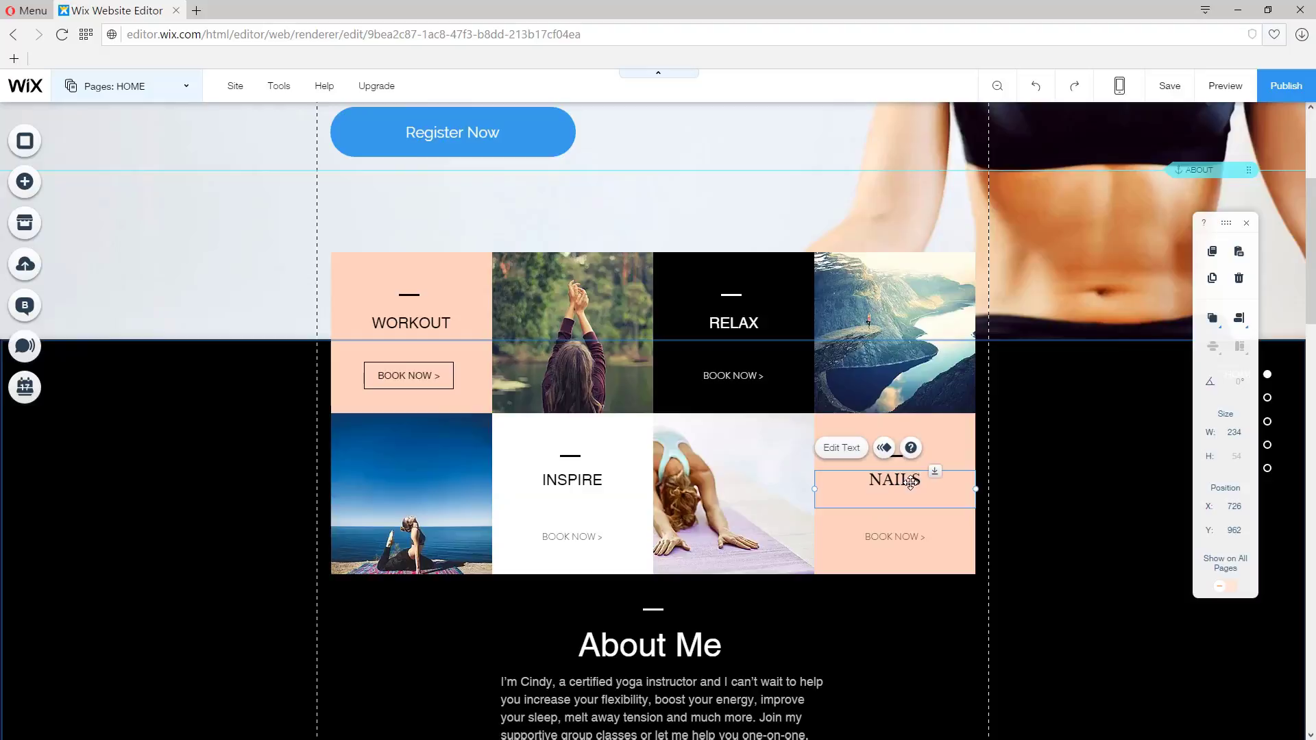
{"action": "left_click", "coordinate": [837, 449]}
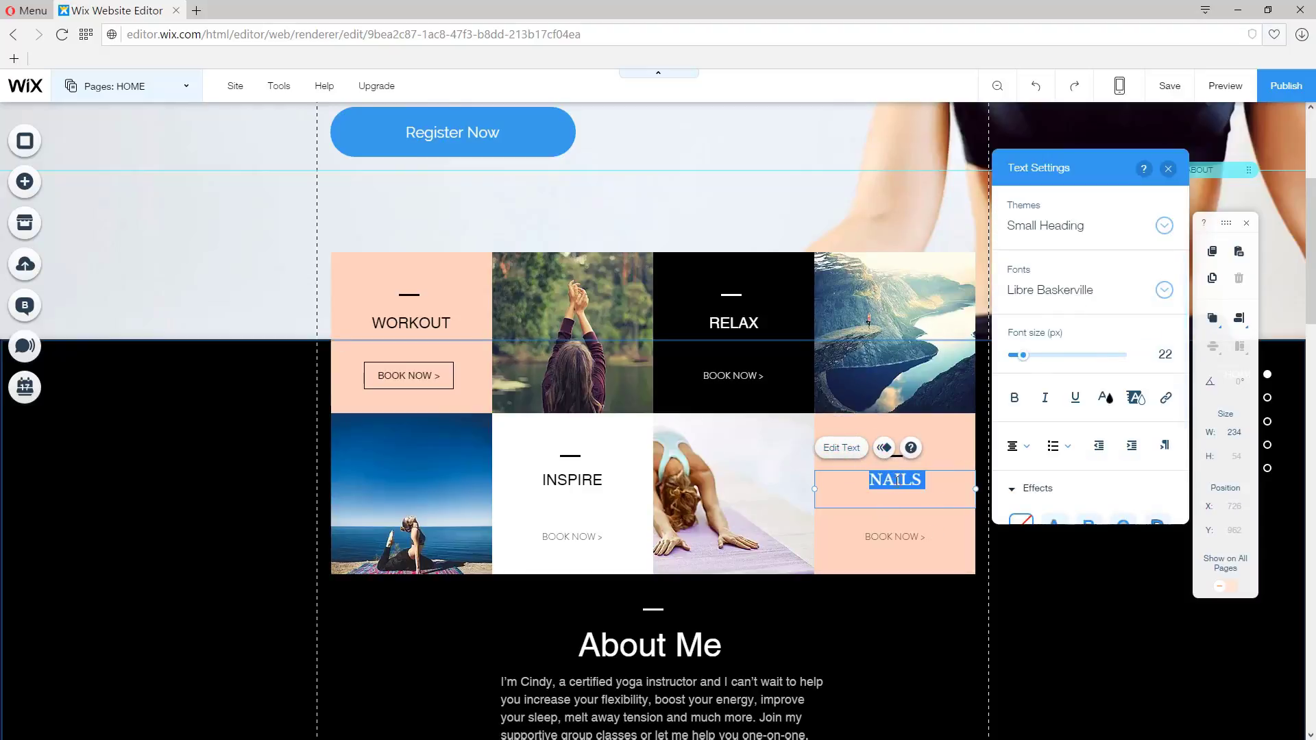
{"action": "type", "text": "WORKOUT"}
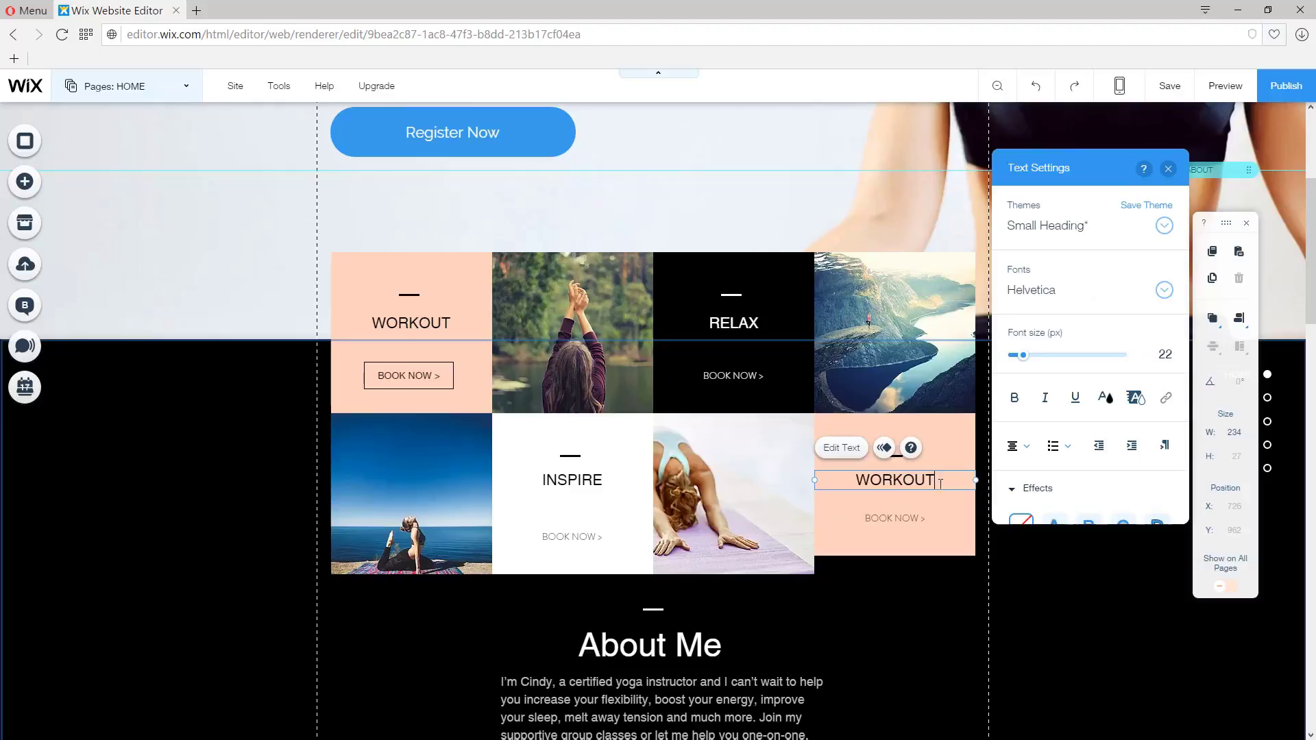
{"action": "key", "text": "ctrl+z"}
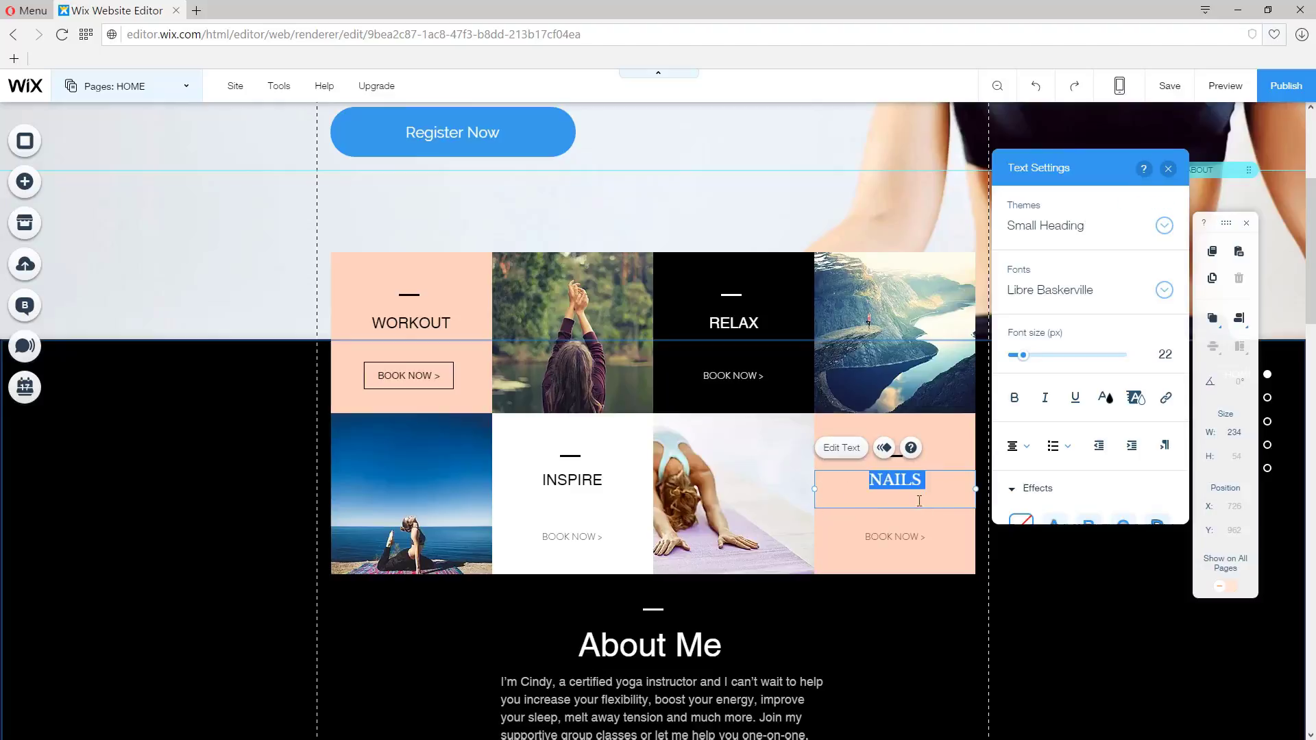
{"action": "type", "text": "WORKOUT"}
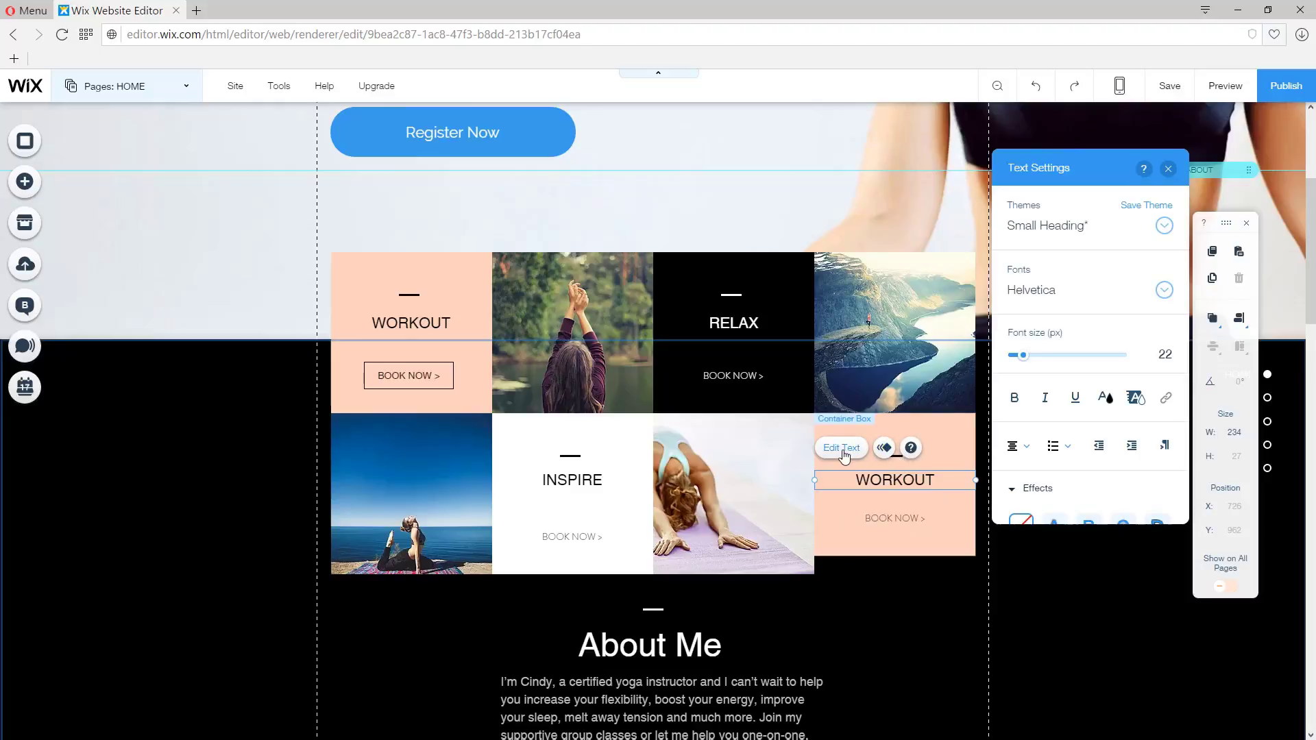
{"action": "double_click", "coordinate": [923, 484]}
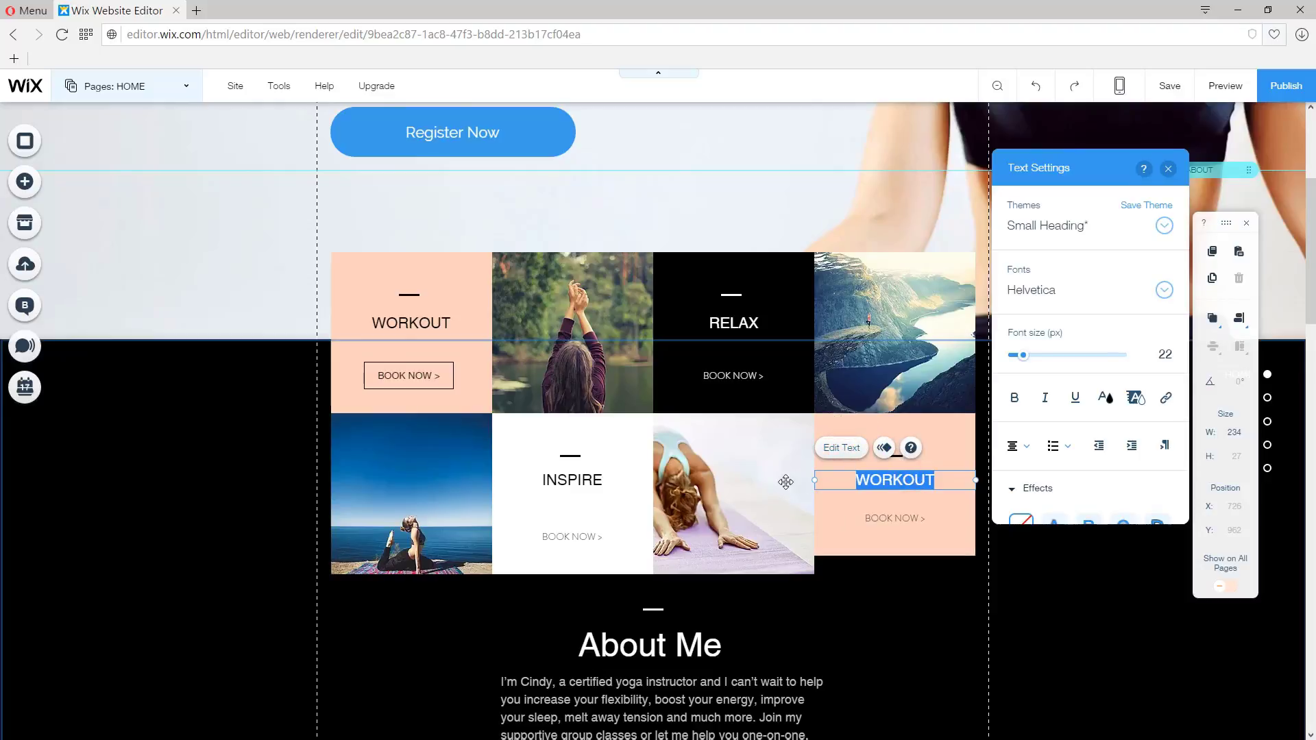
{"action": "type", "text": "BAL"}
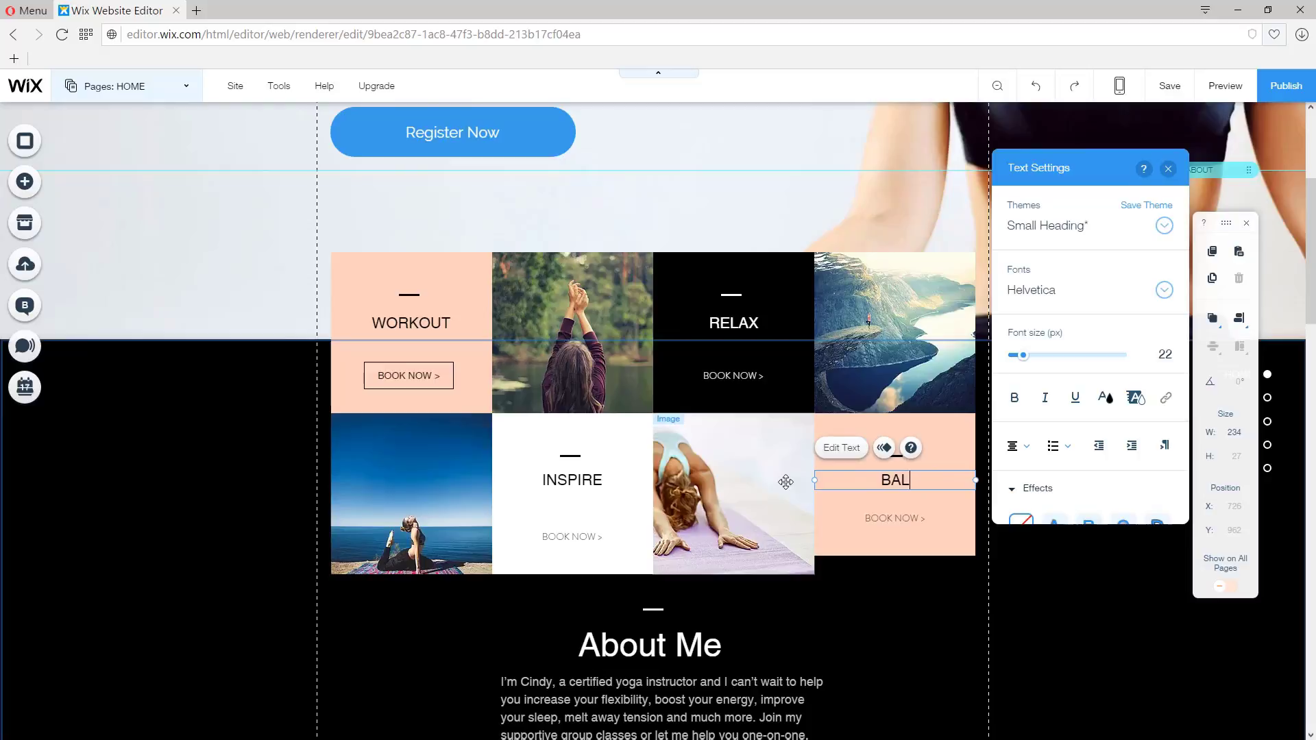
{"action": "type", "text": "ANCE"}
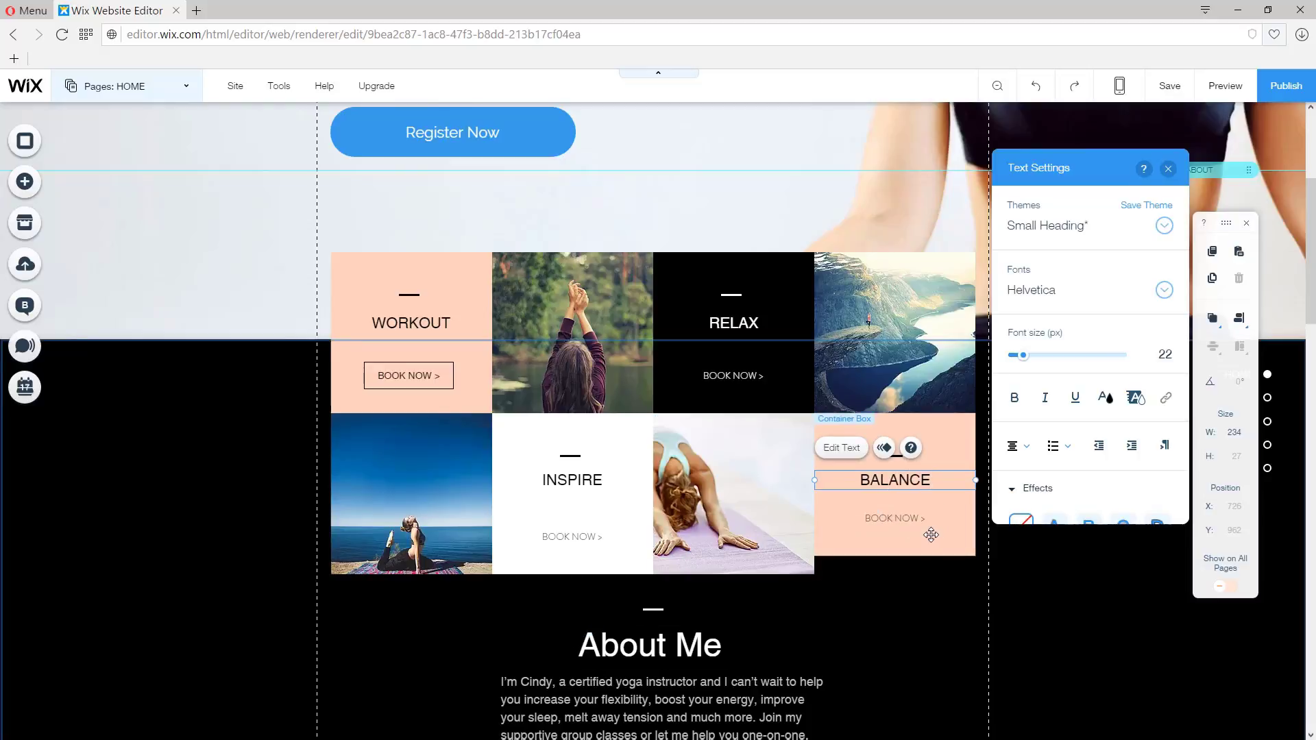
{"action": "left_click", "coordinate": [899, 549]}
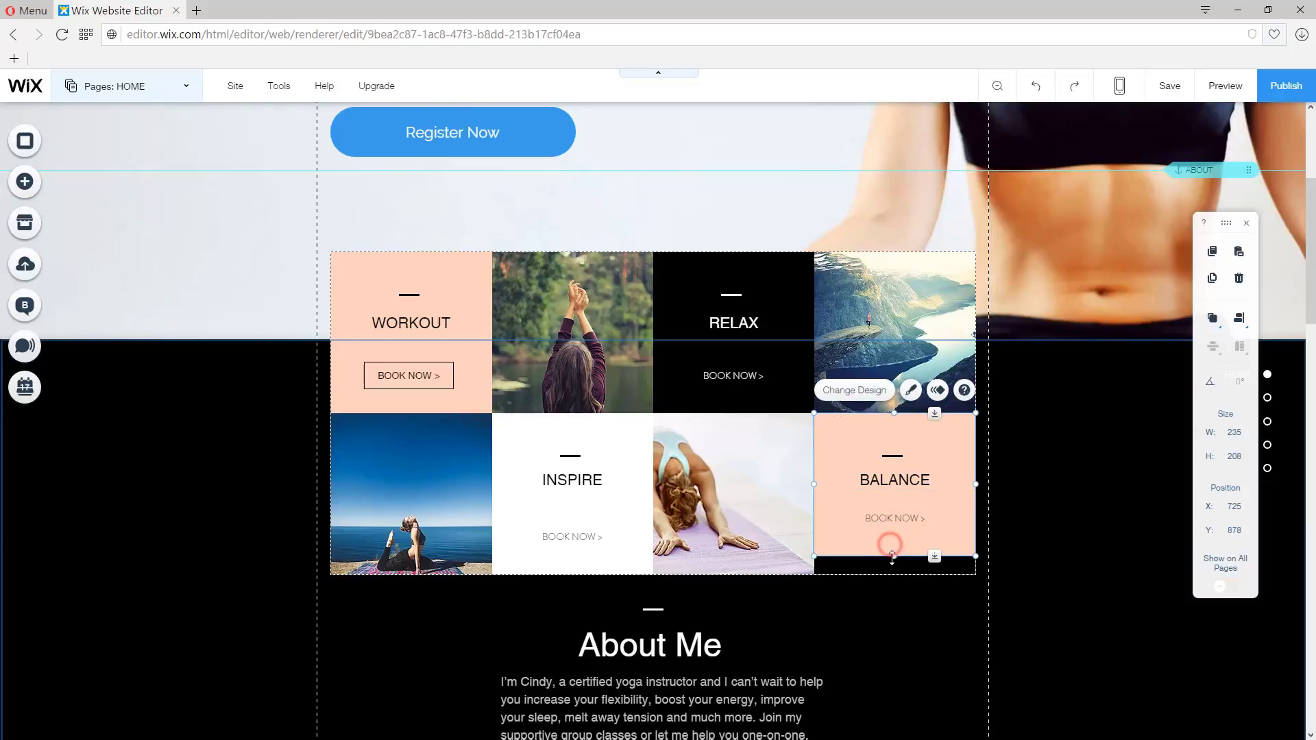
Stretch the BALANCE box taller so it fills its grid cell
{"action": "double_click", "coordinate": [889, 542]}
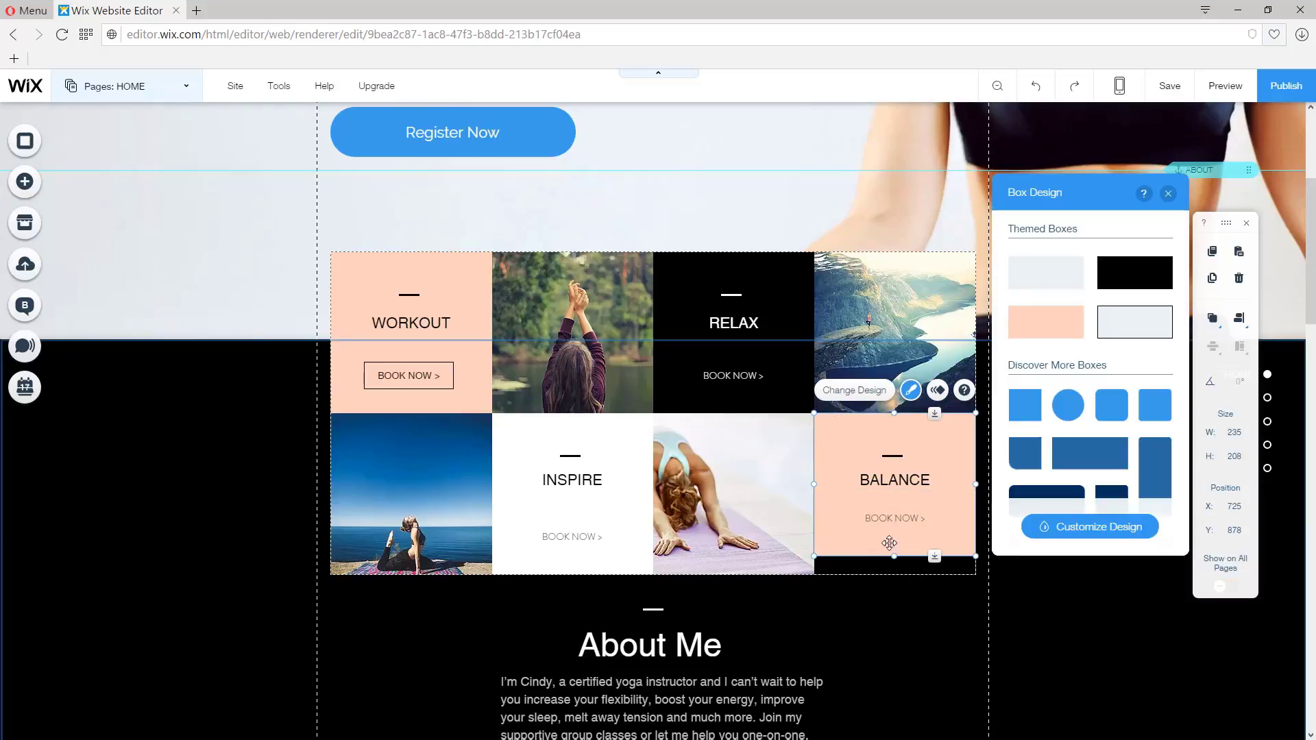
{"action": "left_click", "coordinate": [890, 547]}
{"action": "left_click_drag", "start_coordinate": [895, 556], "coordinate": [896, 572]}
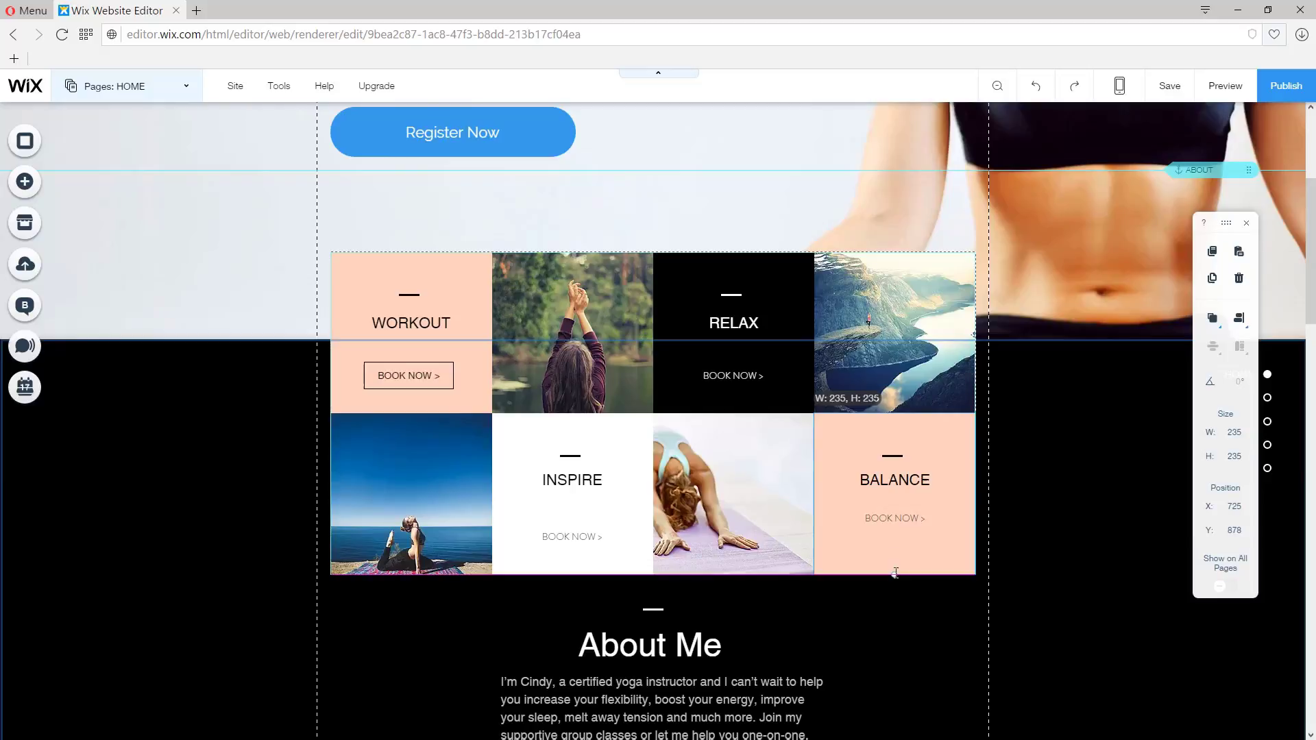
{"action": "left_click", "coordinate": [926, 620]}
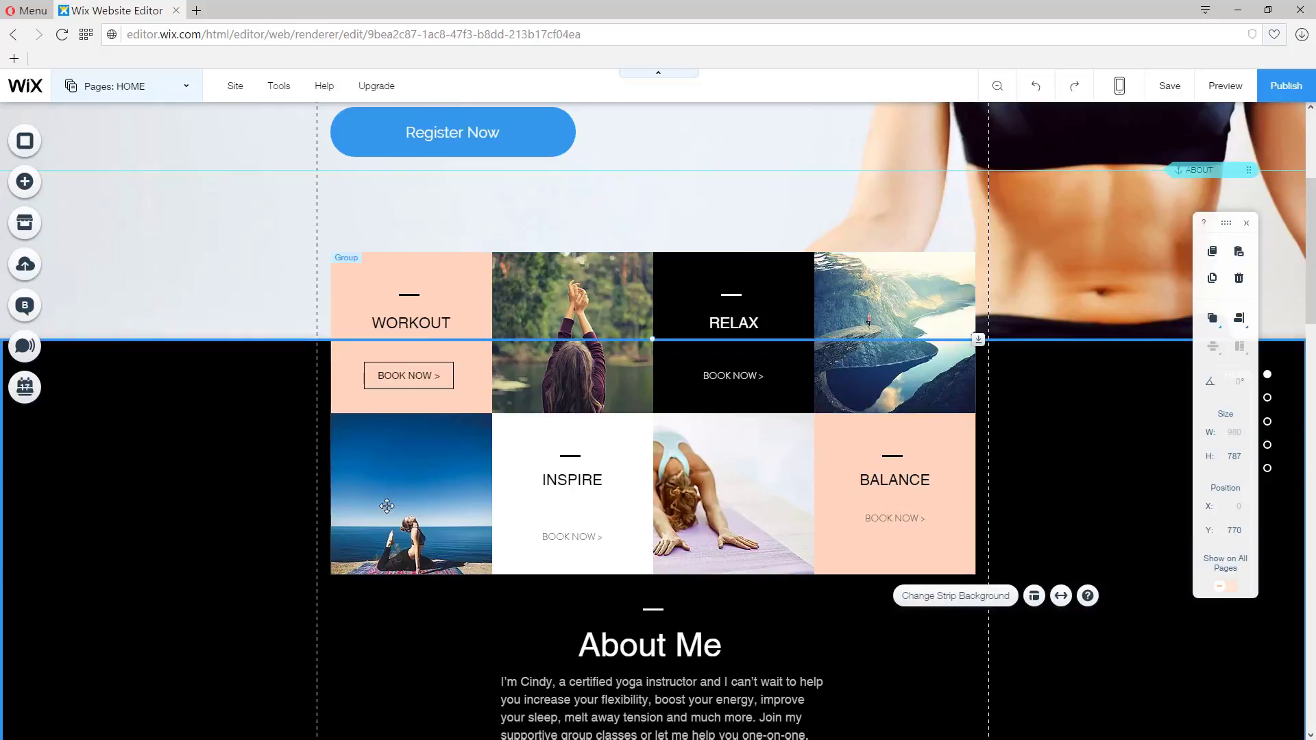
Delete INSPIRE's old BOOK NOW button and drag the bordered WORKOUT button into the INSPIRE box
{"action": "left_click", "coordinate": [416, 376]}
{"action": "left_click", "coordinate": [409, 377]}
{"action": "left_click", "coordinate": [399, 339]}
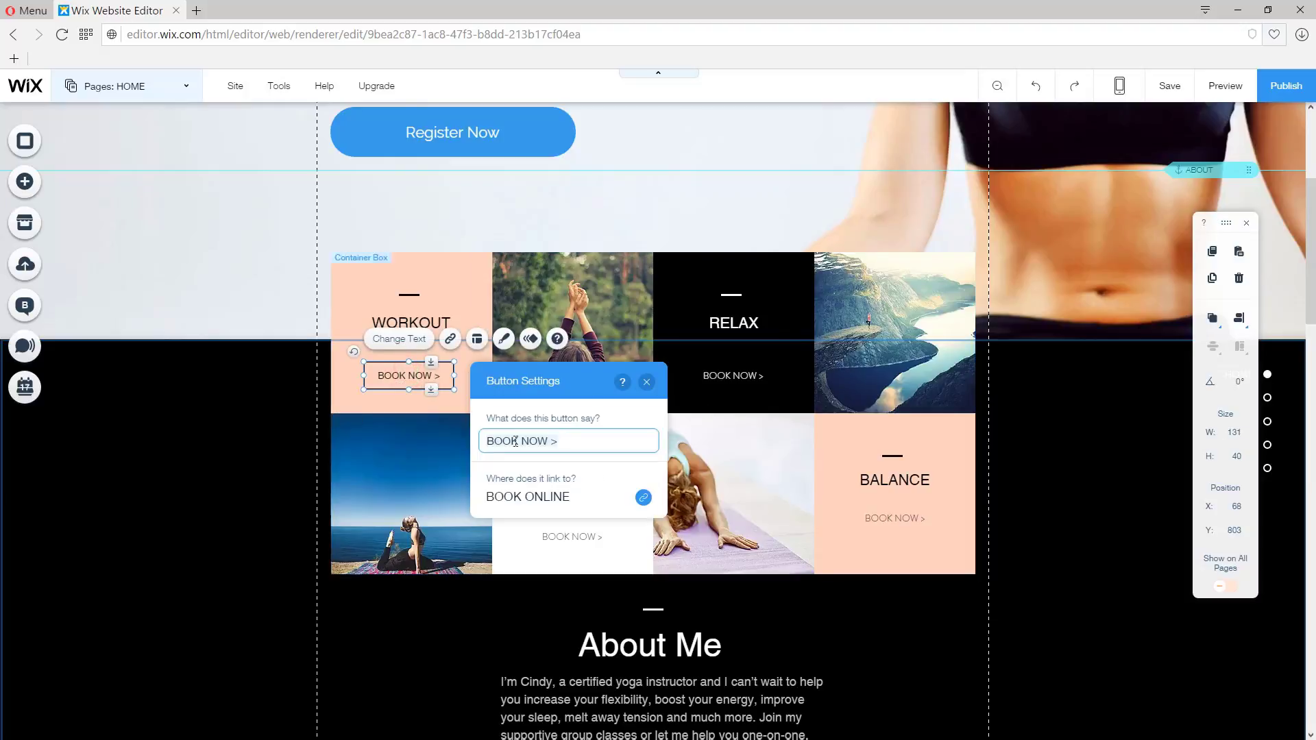
{"action": "left_click", "coordinate": [417, 453]}
{"action": "left_click", "coordinate": [559, 536]}
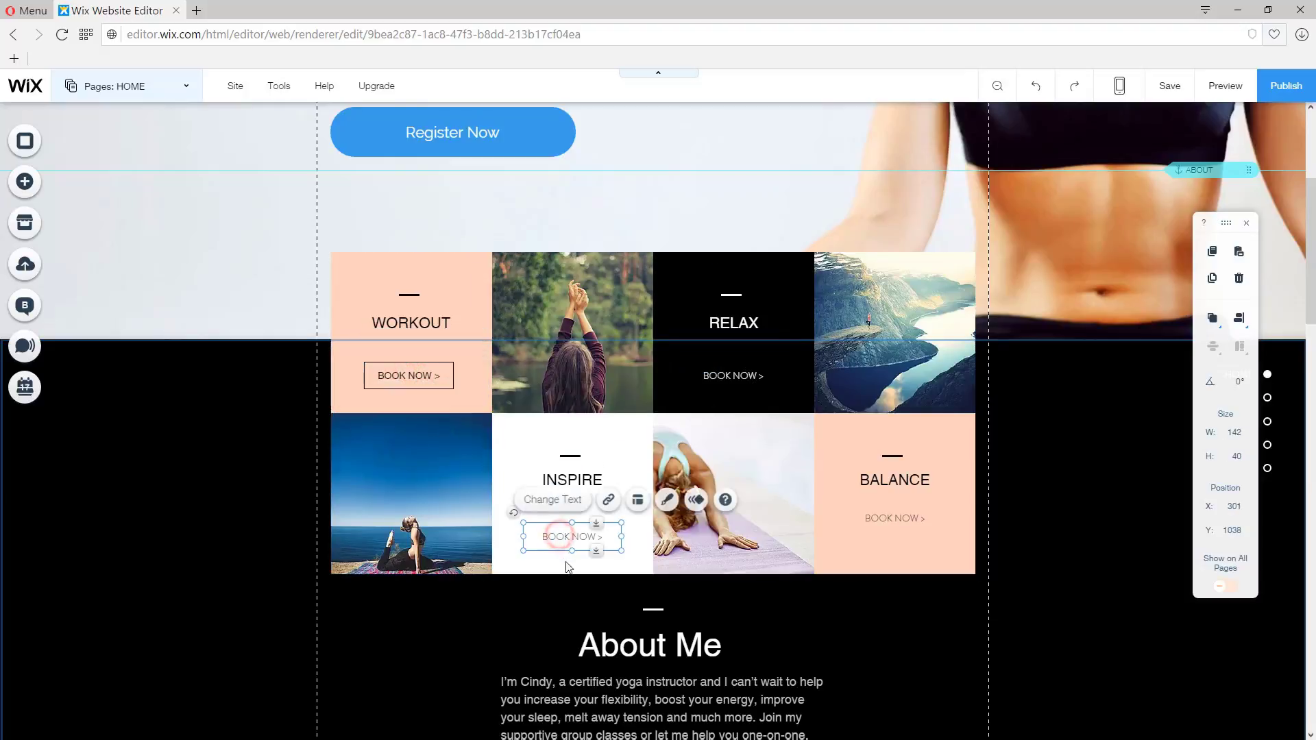
{"action": "key", "text": "Delete"}
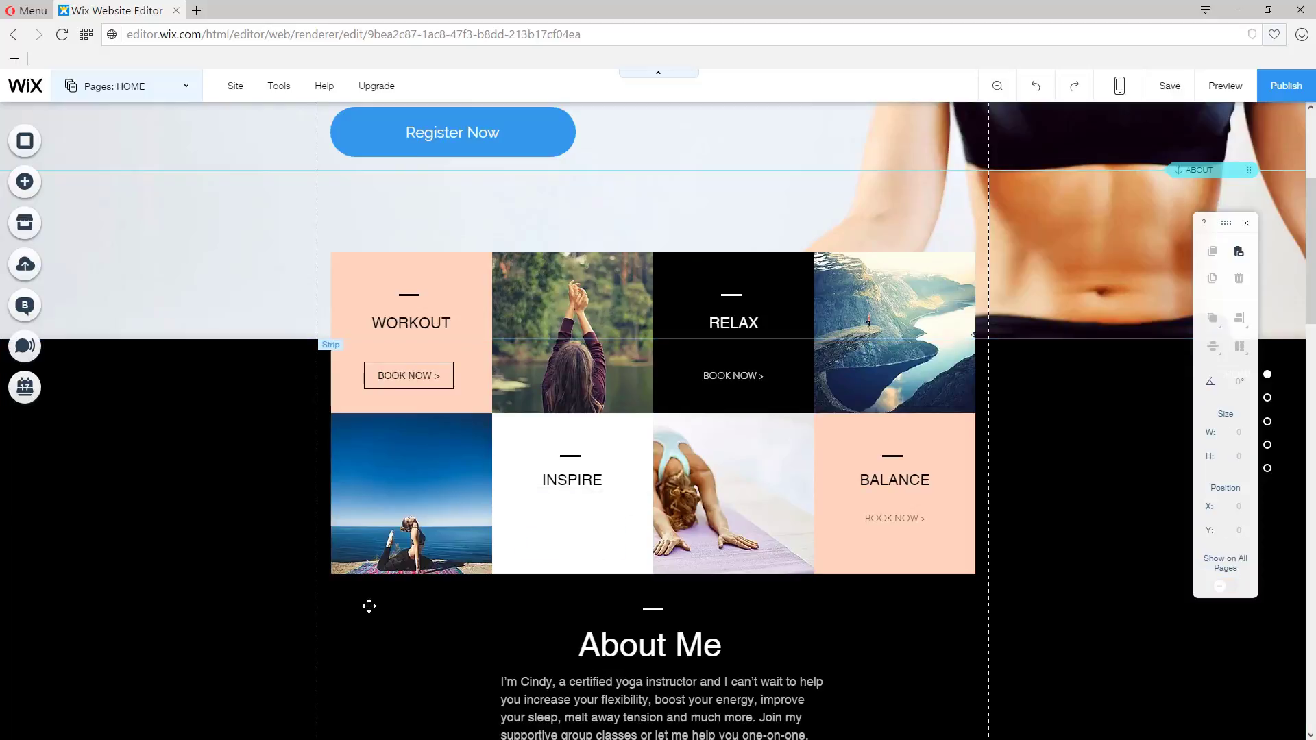
{"action": "left_click", "coordinate": [424, 378]}
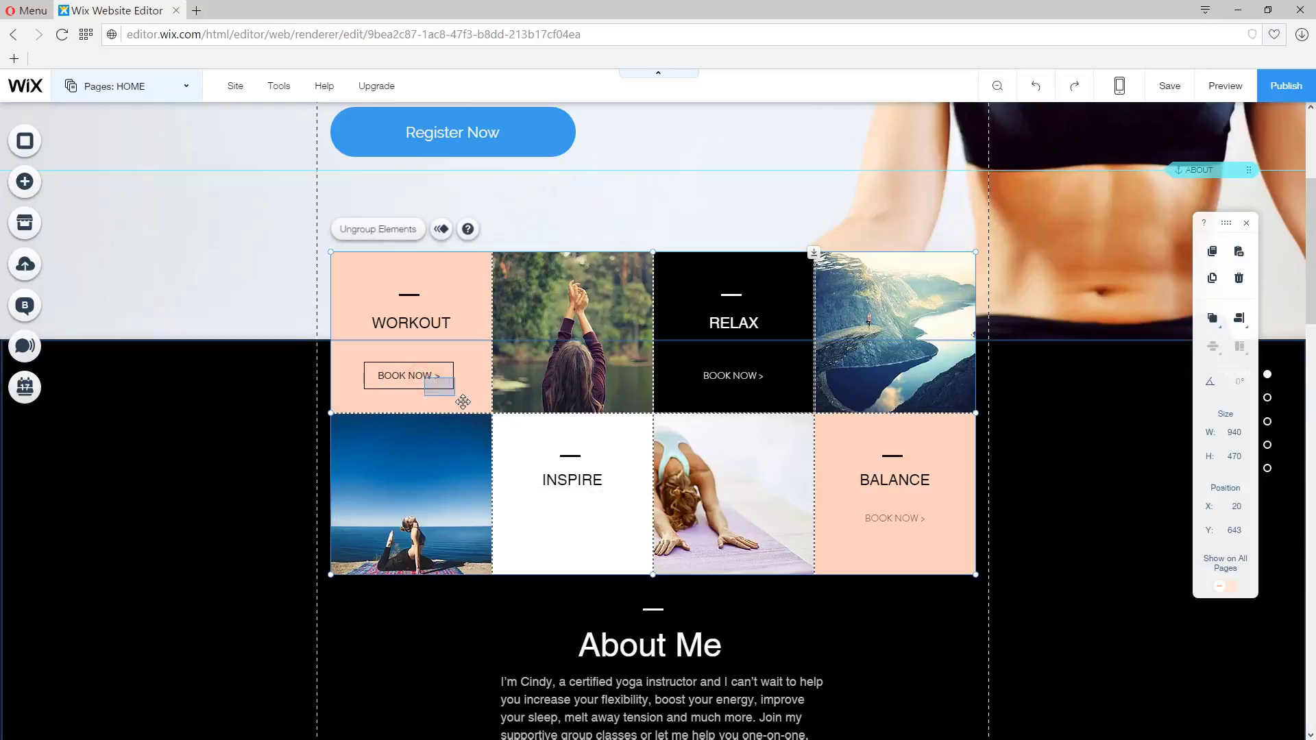
{"action": "left_click", "coordinate": [430, 376]}
{"action": "left_click_drag", "start_coordinate": [445, 387], "coordinate": [489, 461]}
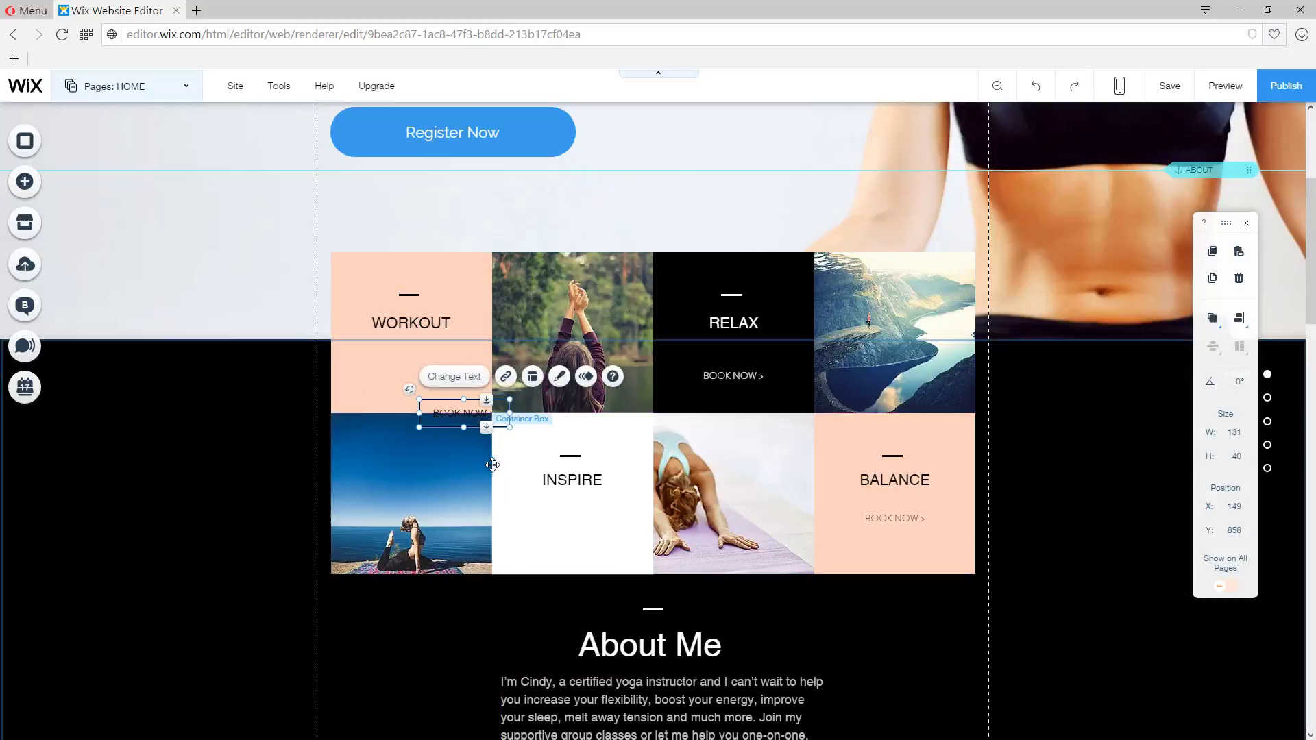
{"action": "key", "text": "ctrl+z"}
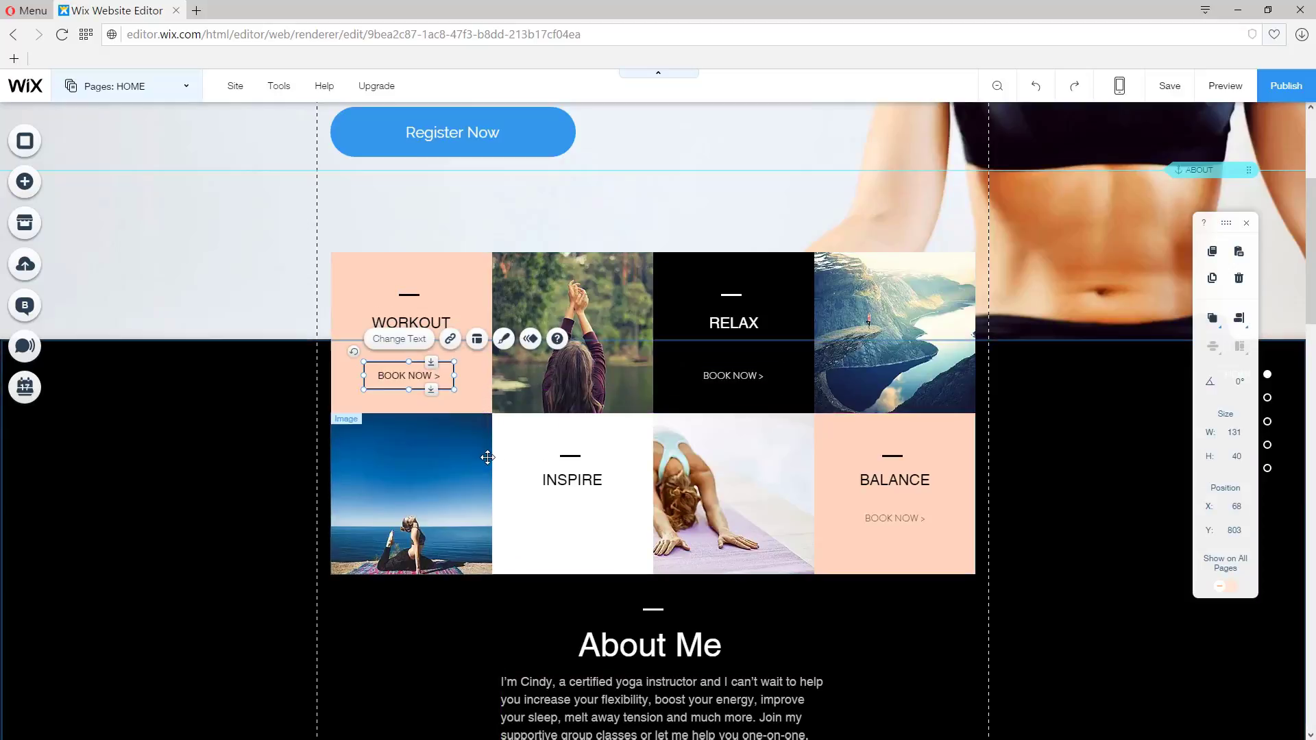
{"action": "left_click_drag", "start_coordinate": [446, 388], "coordinate": [562, 523]}
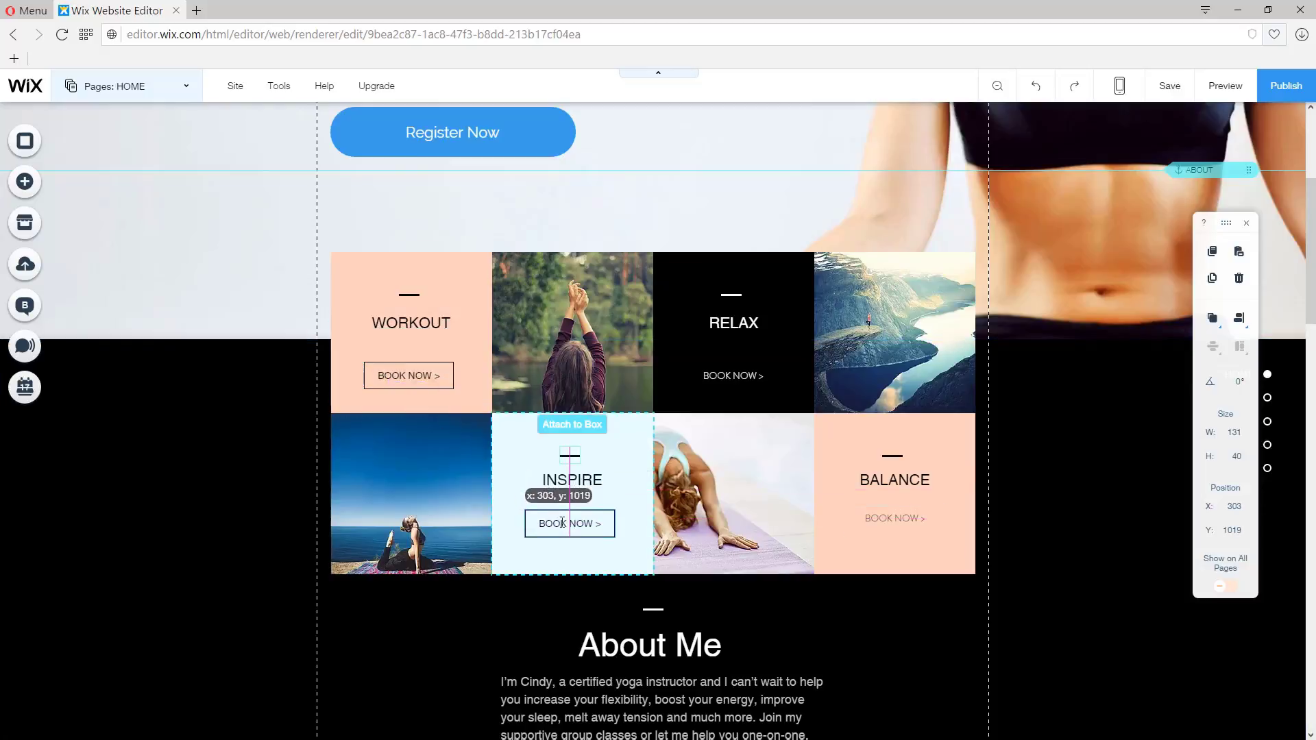
{"action": "left_click_drag", "start_coordinate": [615, 563], "coordinate": [615, 563]}
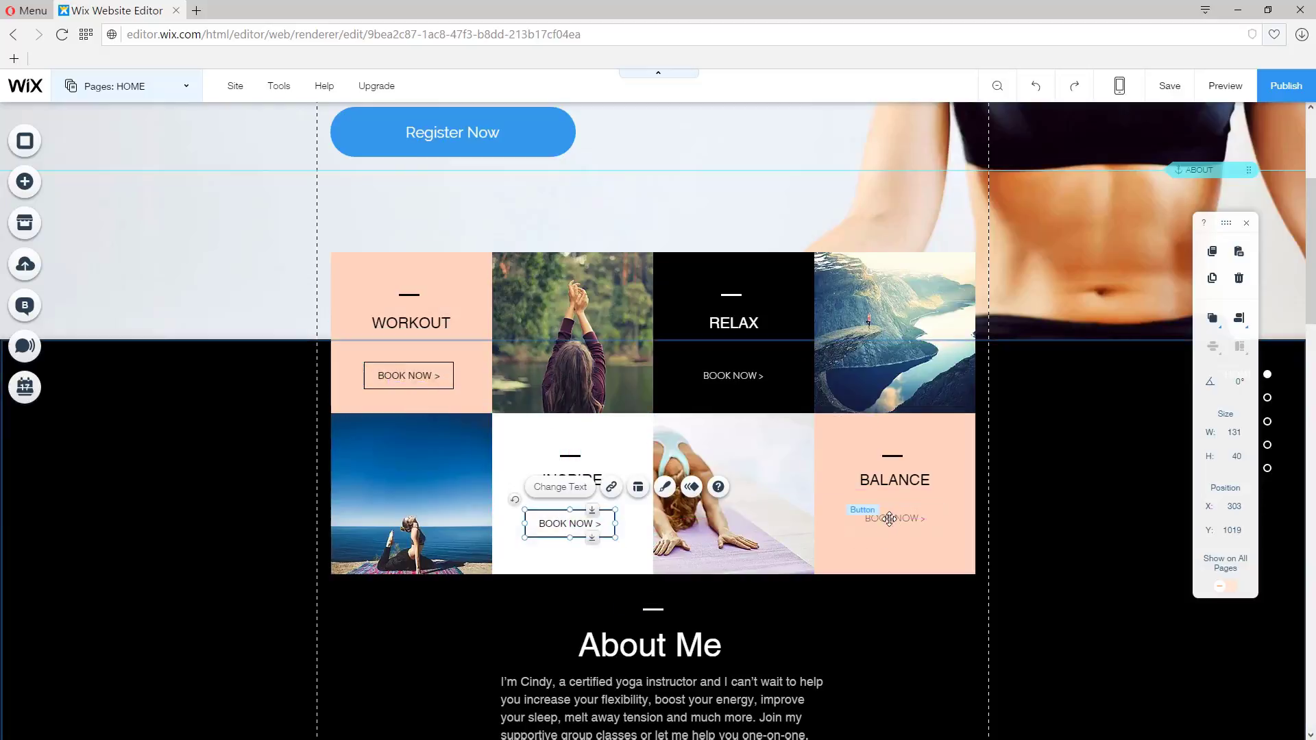
Swap the BALANCE box's old button for a bordered copy and delete RELAX's old button
{"action": "left_click", "coordinate": [910, 525]}
{"action": "key", "text": "Delete"}
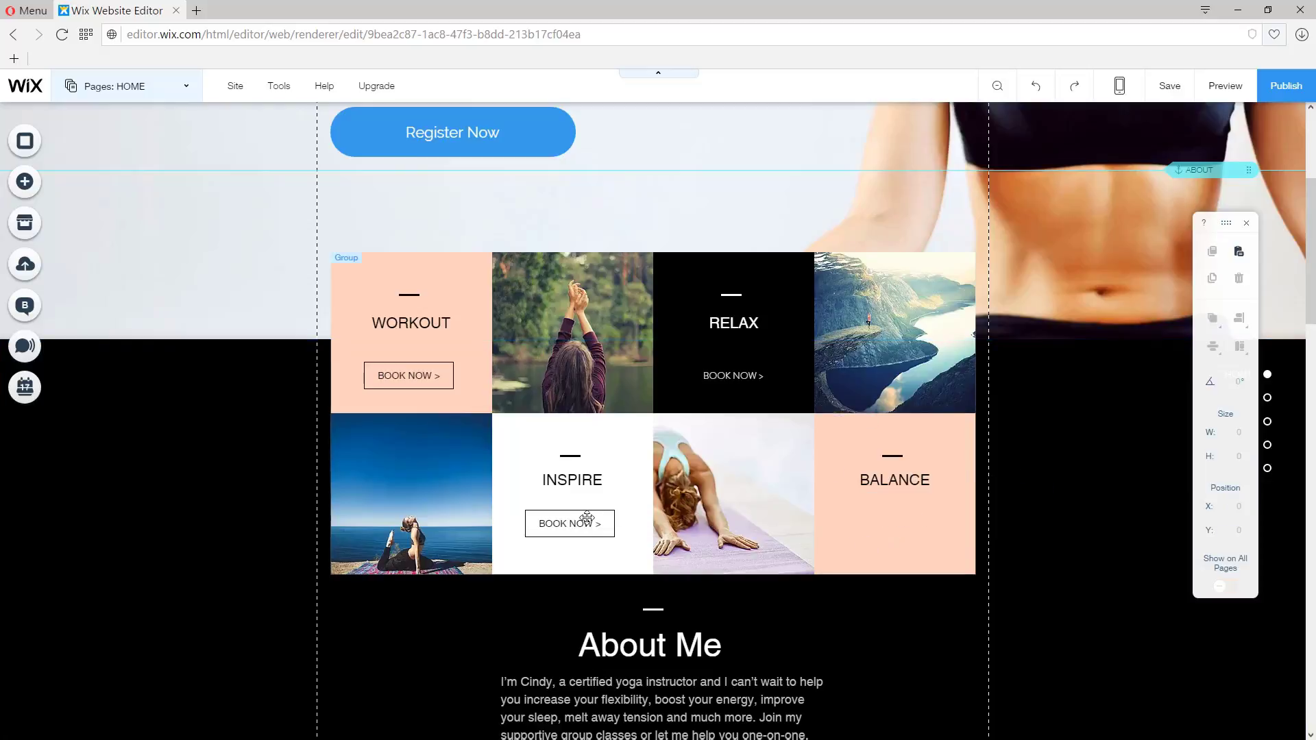
{"action": "left_click", "coordinate": [572, 519]}
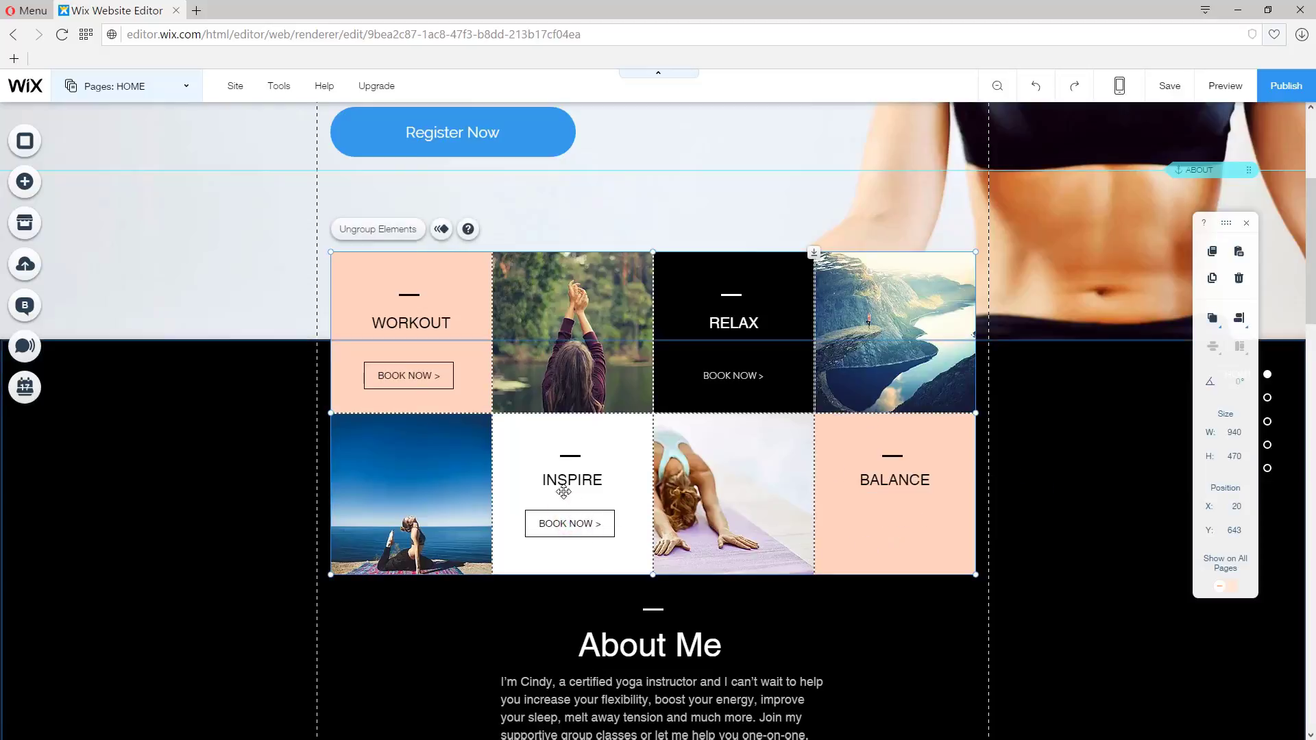
{"action": "key", "text": "ctrl+v"}
{"action": "left_click_drag", "start_coordinate": [456, 420], "coordinate": [896, 526]}
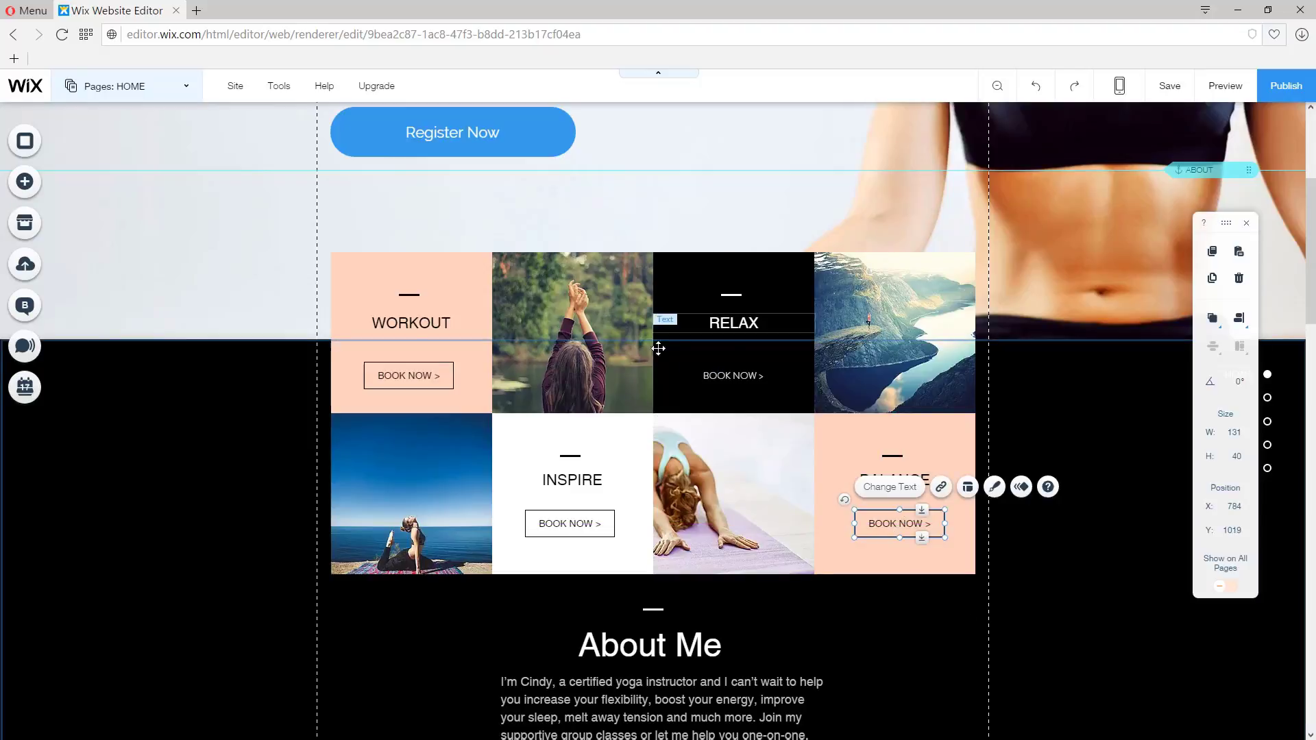
{"action": "left_click", "coordinate": [733, 380]}
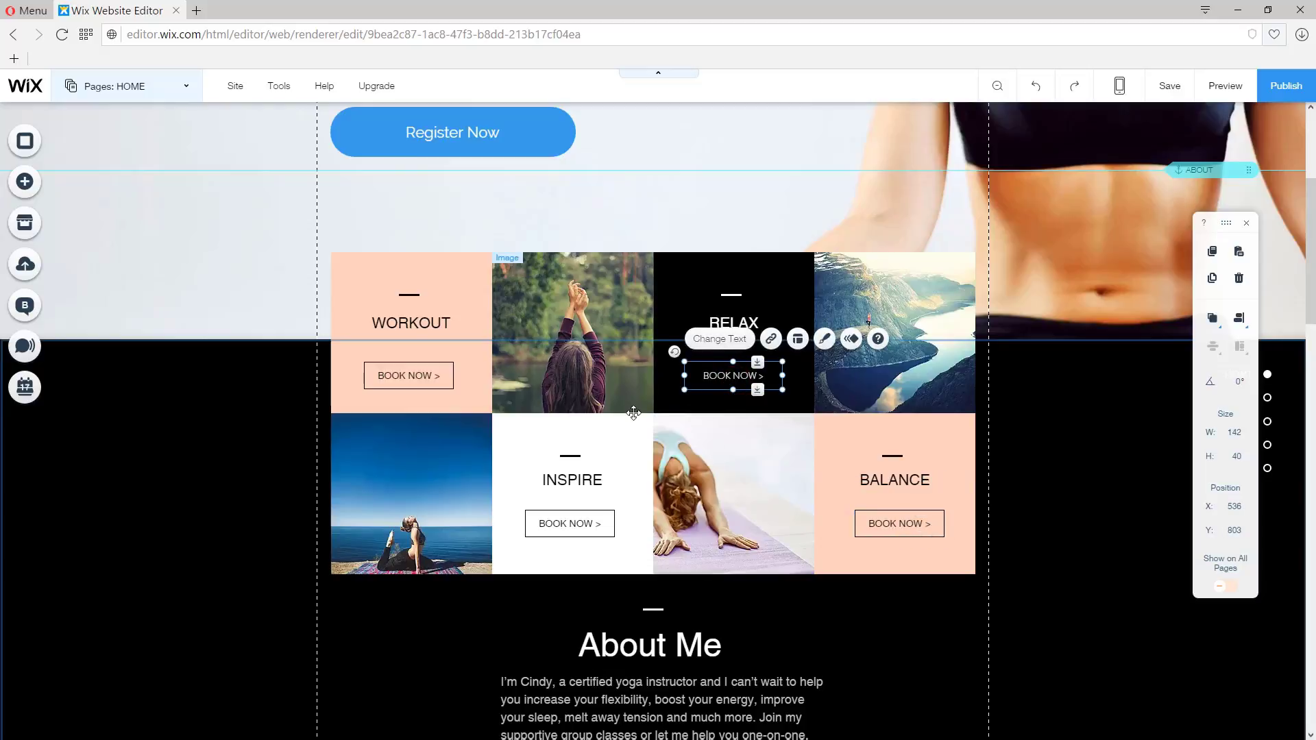
{"action": "key", "text": "Delete"}
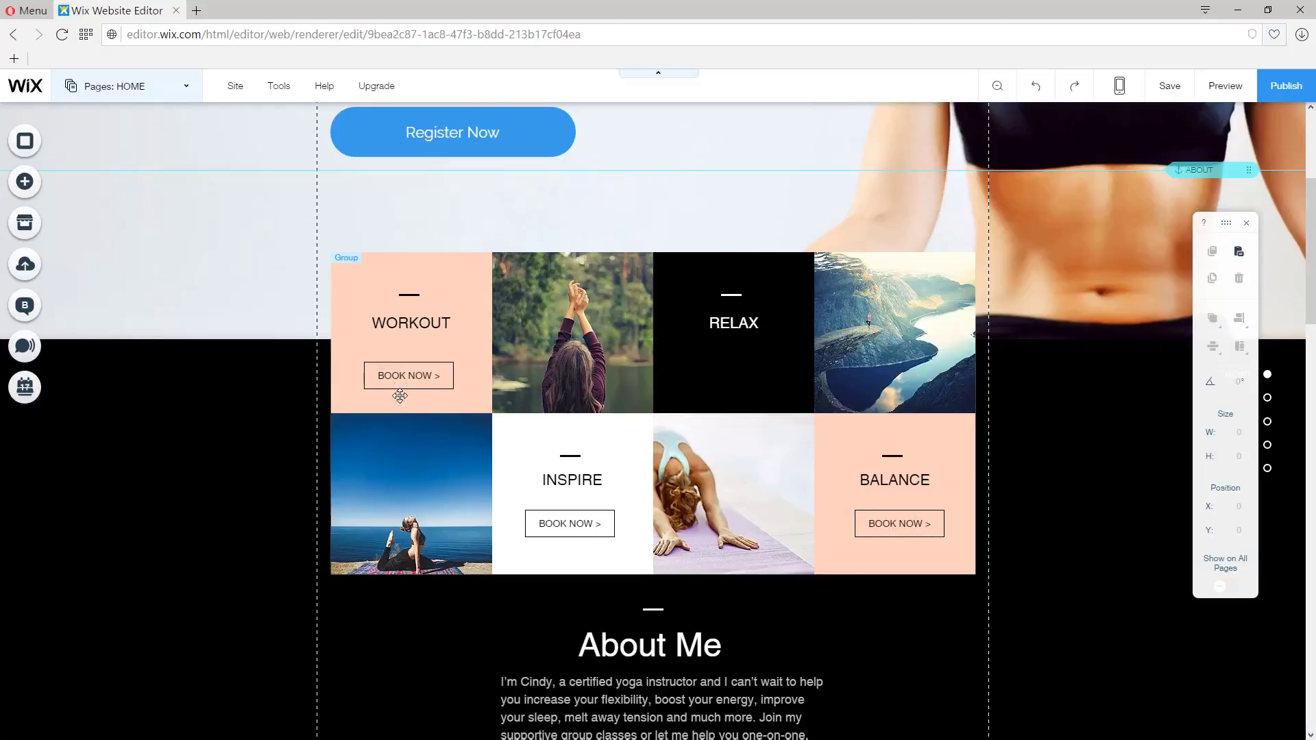
{"action": "key", "text": "ctrl+v"}
Place the bordered button copy in the black RELAX box and make its BOOK NOW label white
{"action": "left_click_drag", "start_coordinate": [514, 433], "coordinate": [738, 377]}
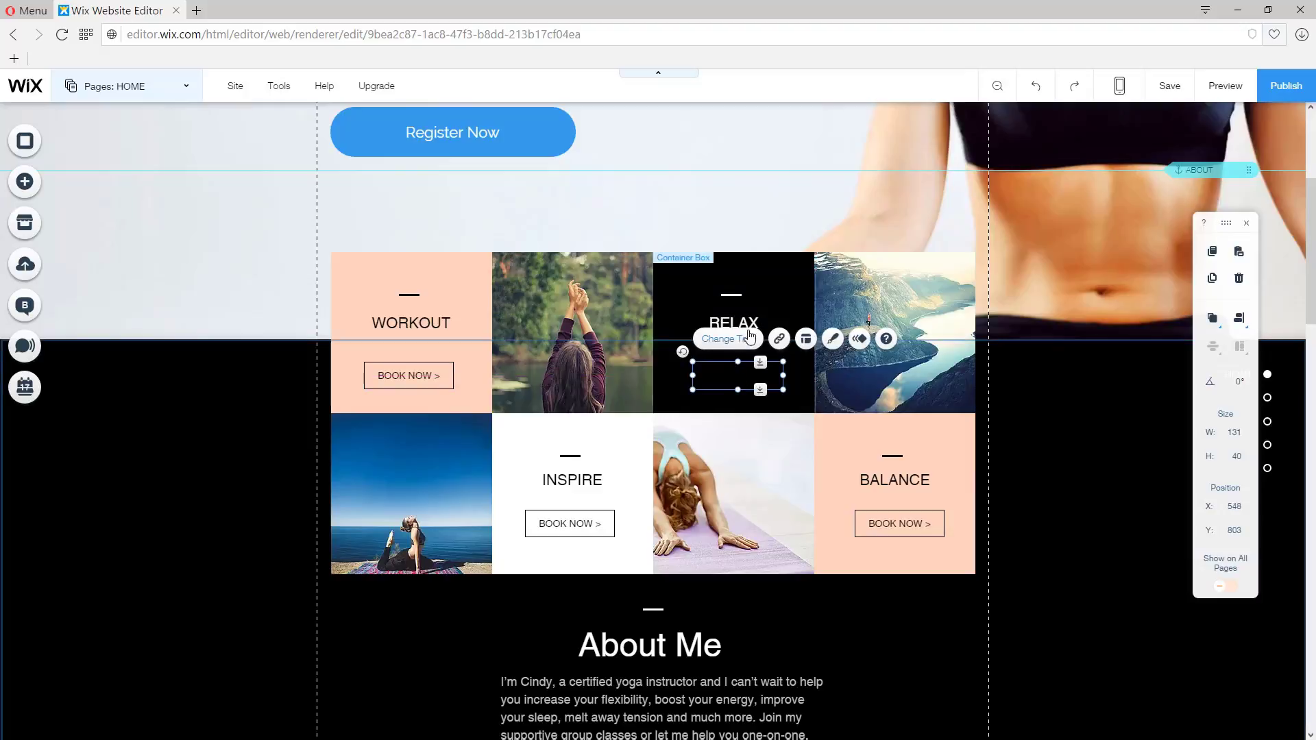
{"action": "left_click", "coordinate": [832, 339]}
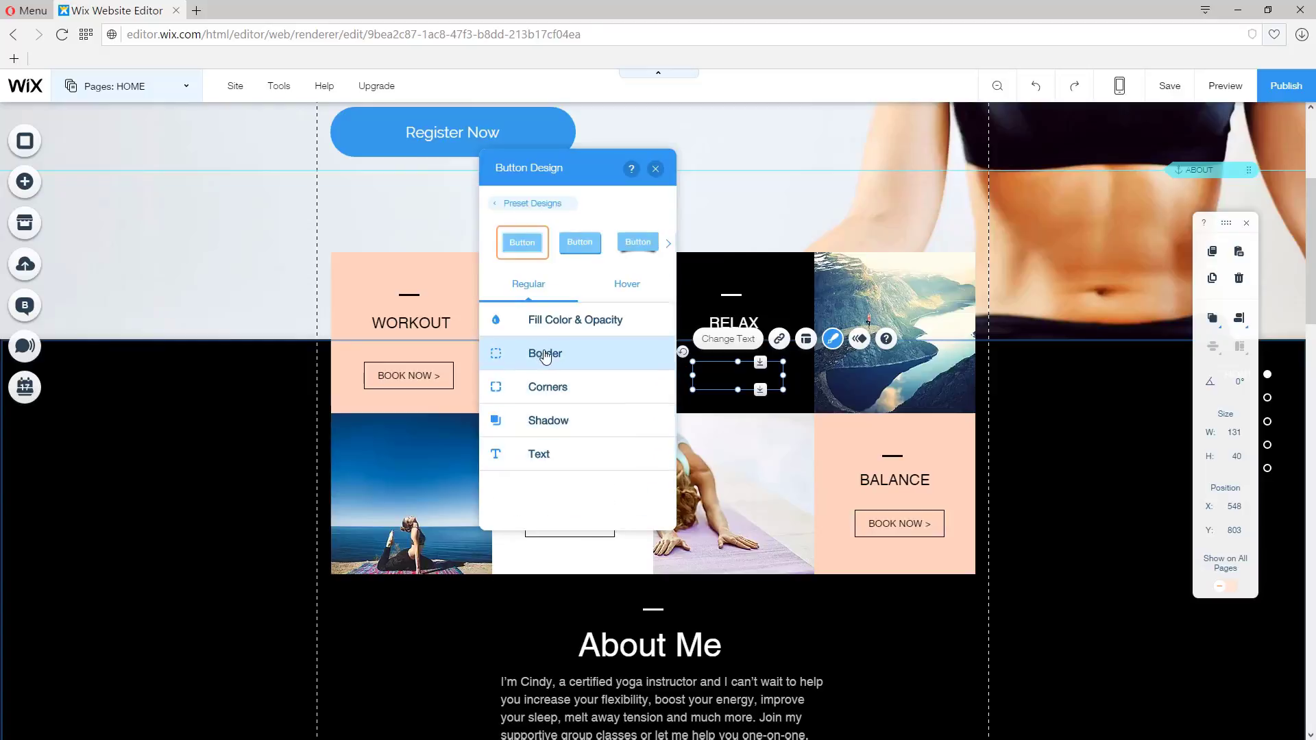
{"action": "left_click", "coordinate": [550, 354]}
{"action": "left_click", "coordinate": [649, 370]}
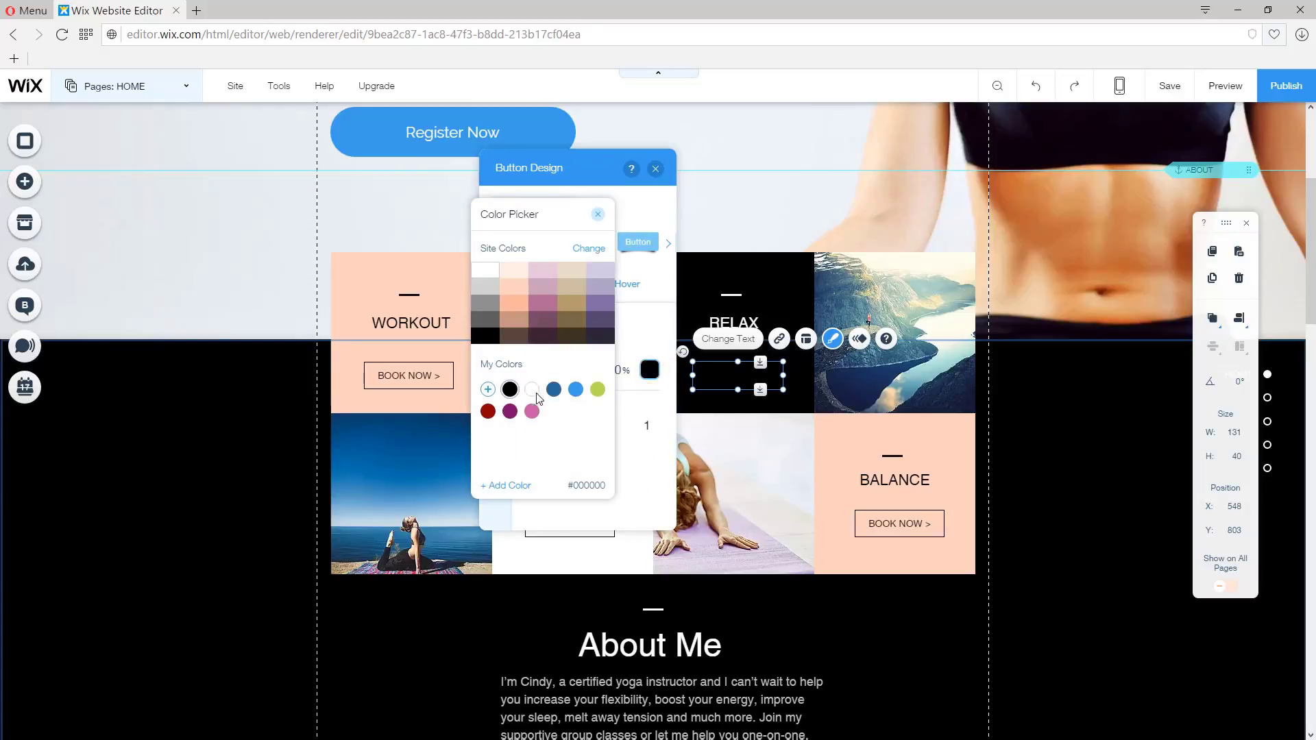
{"action": "left_click", "coordinate": [597, 214]}
{"action": "left_click", "coordinate": [496, 451]}
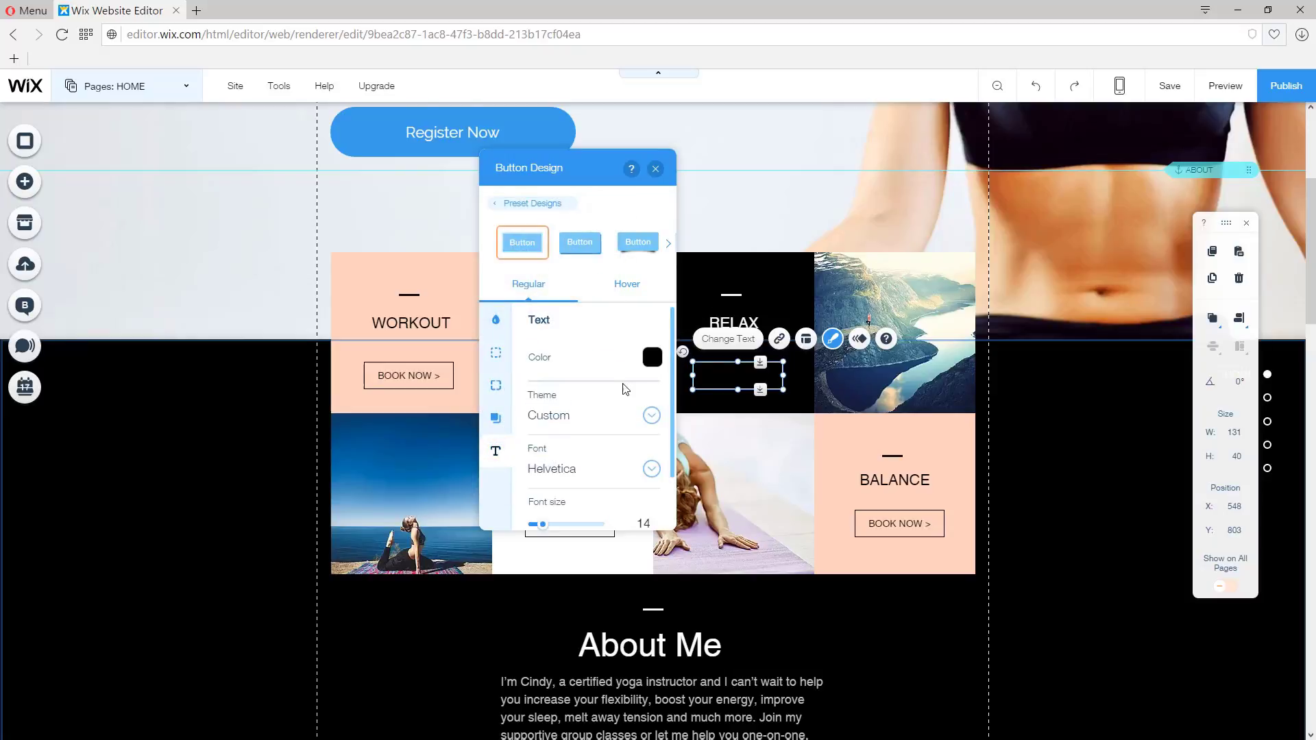
{"action": "left_click", "coordinate": [652, 358]}
{"action": "left_click", "coordinate": [532, 389]}
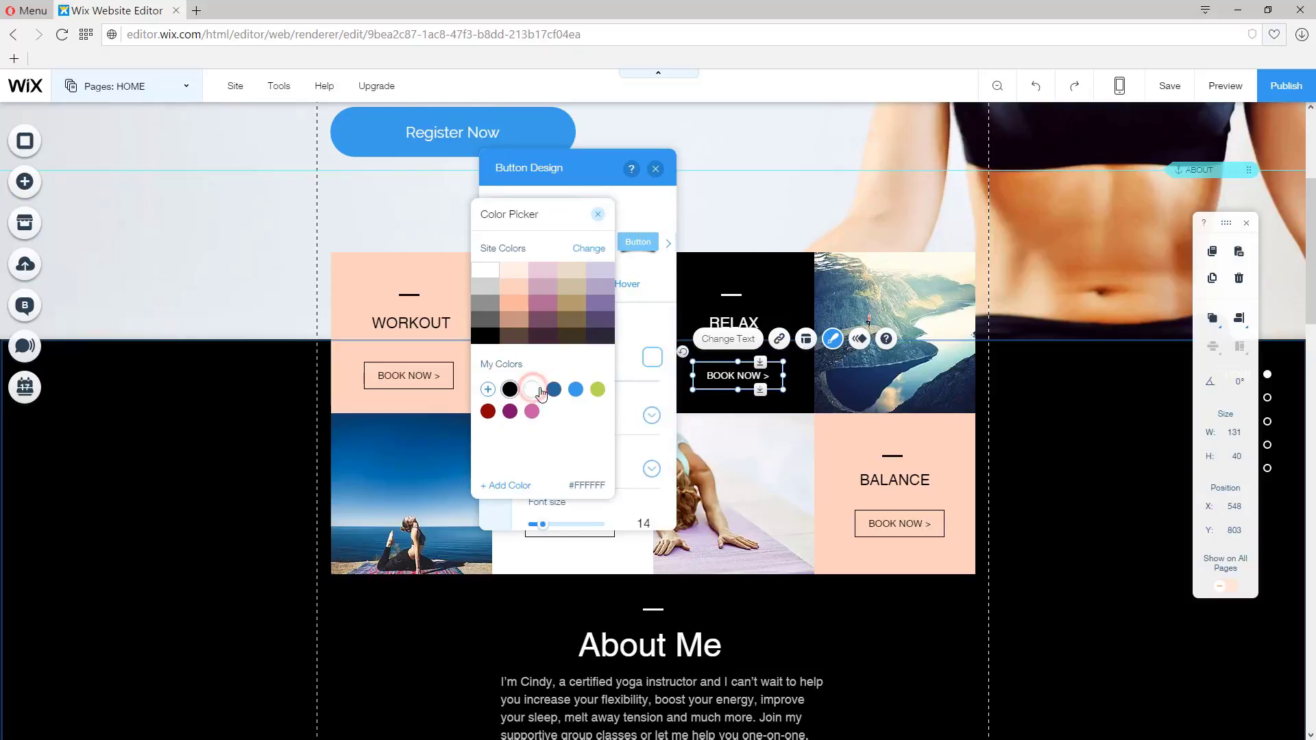
{"action": "left_click", "coordinate": [597, 214]}
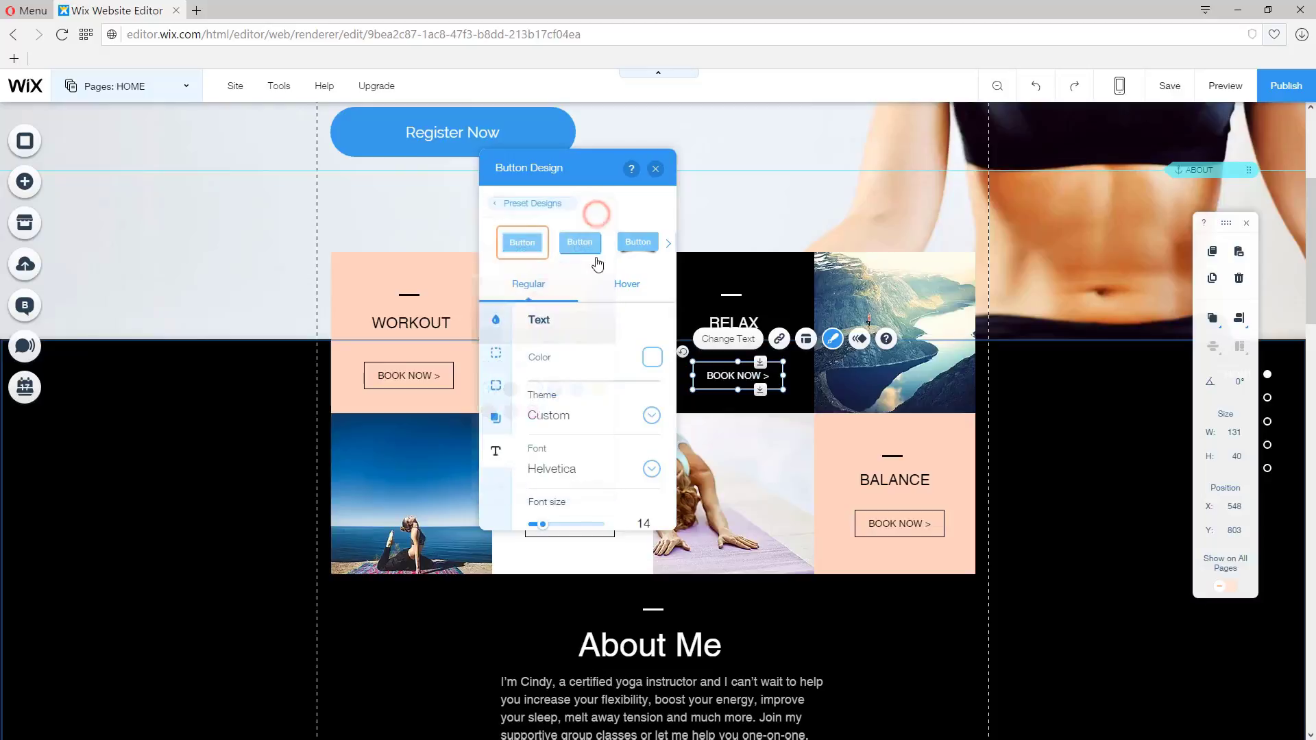
{"action": "left_click", "coordinate": [656, 172]}
{"action": "left_click", "coordinate": [855, 602]}
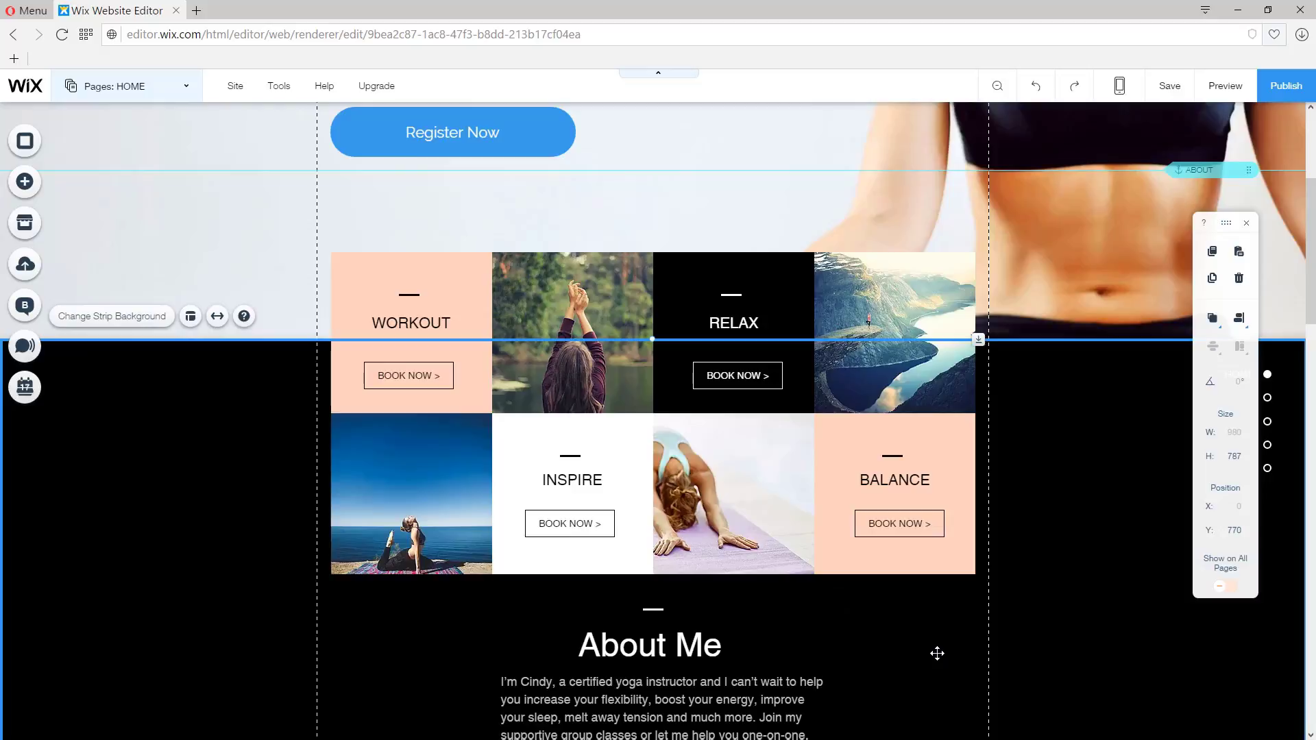
Change the WORKOUT tile's background from peach to blue (#3D9BE9) using its Customize Design settings
{"action": "left_click", "coordinate": [448, 273]}
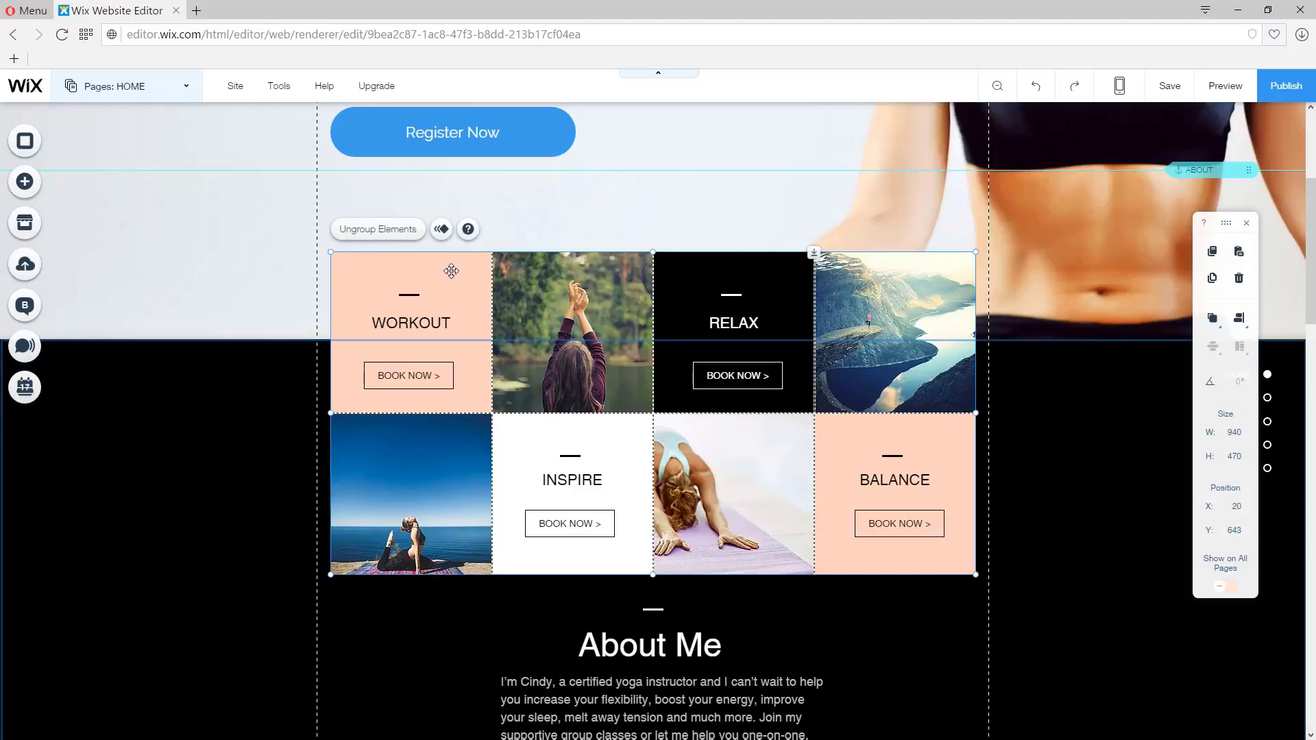
{"action": "left_click", "coordinate": [449, 268]}
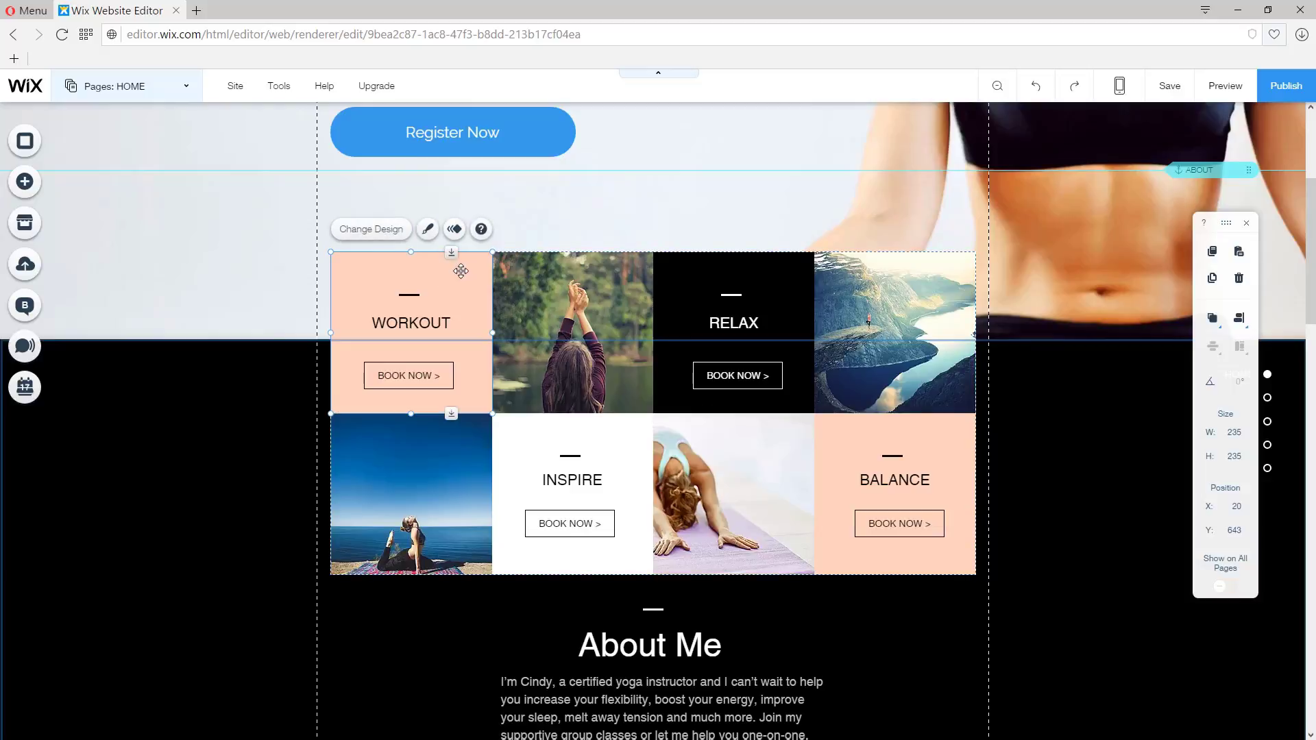
{"action": "left_click", "coordinate": [429, 231]}
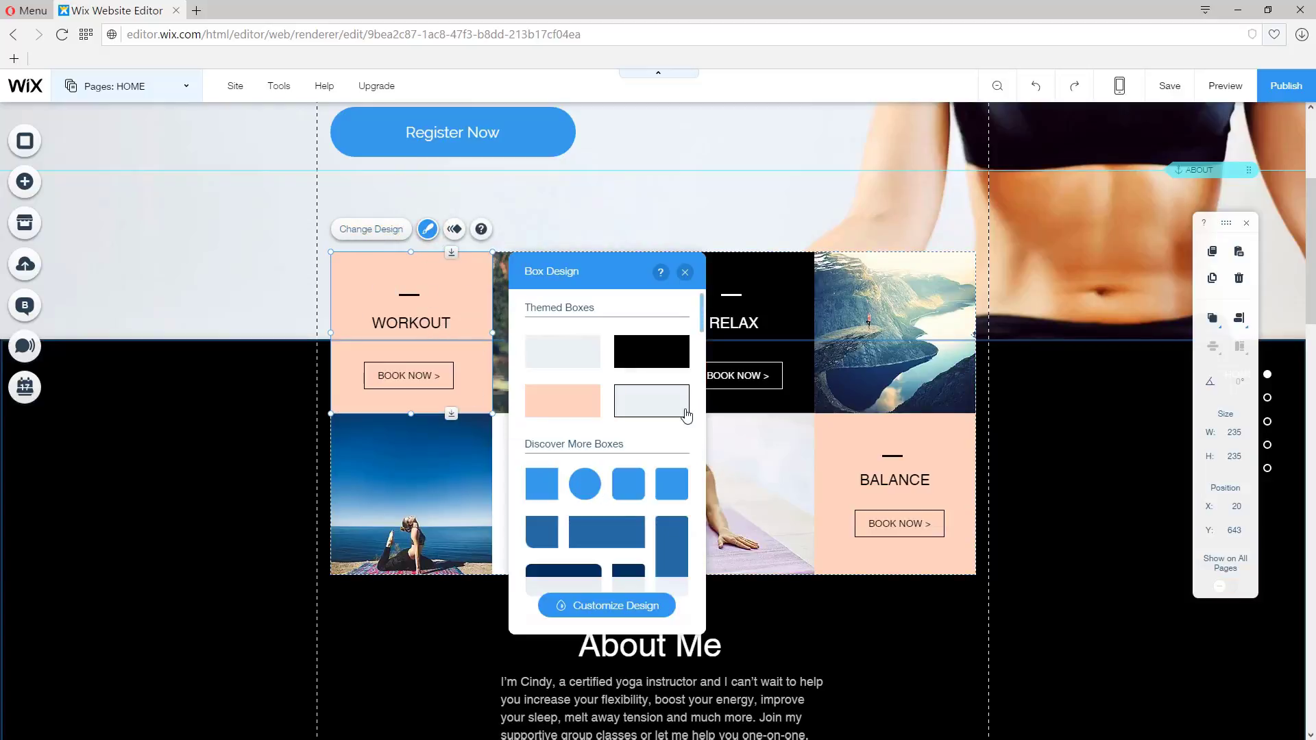
{"action": "left_click", "coordinate": [598, 607]}
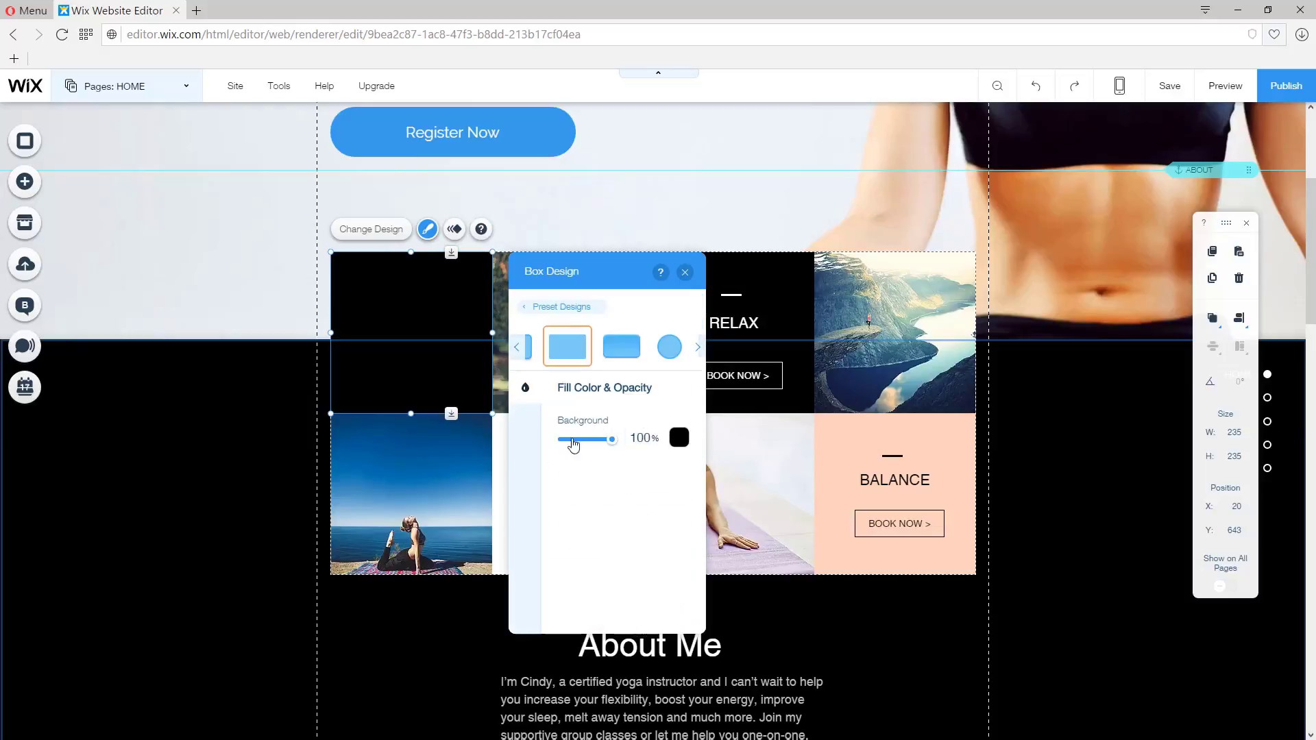
{"action": "left_click", "coordinate": [679, 438]}
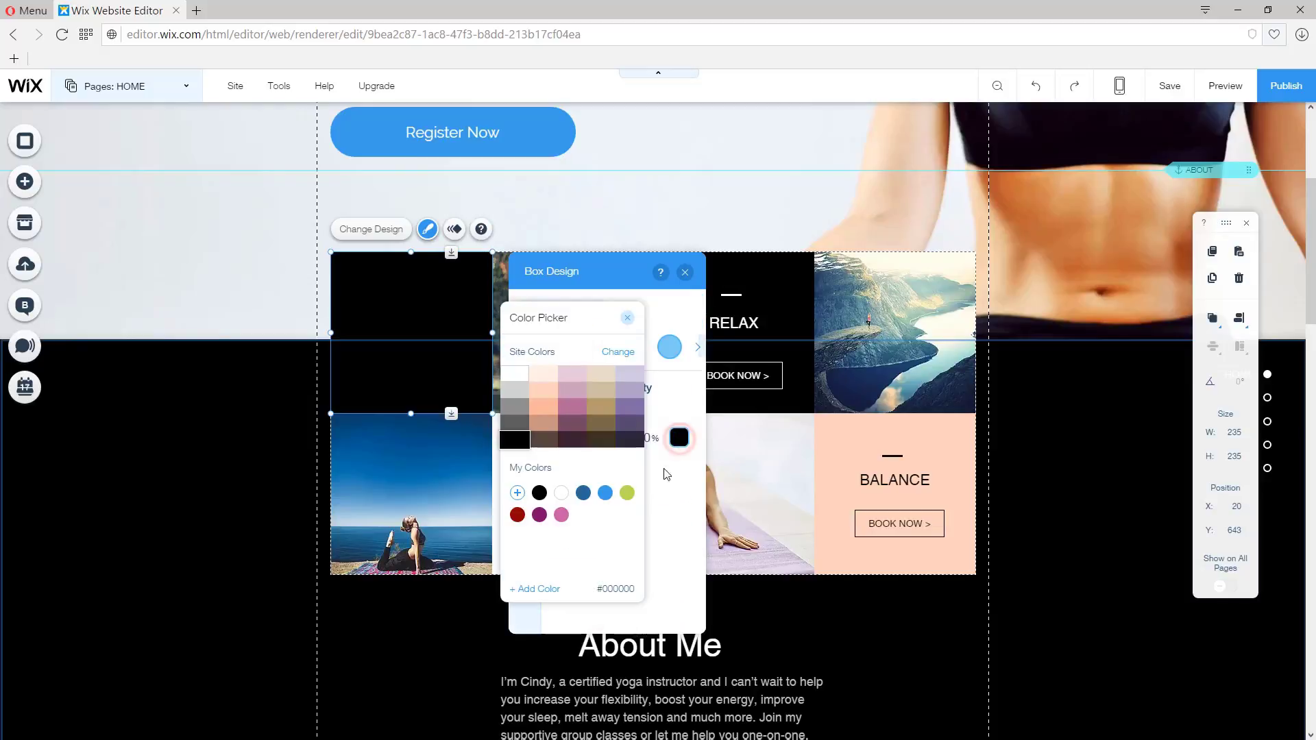
{"action": "left_click", "coordinate": [608, 493]}
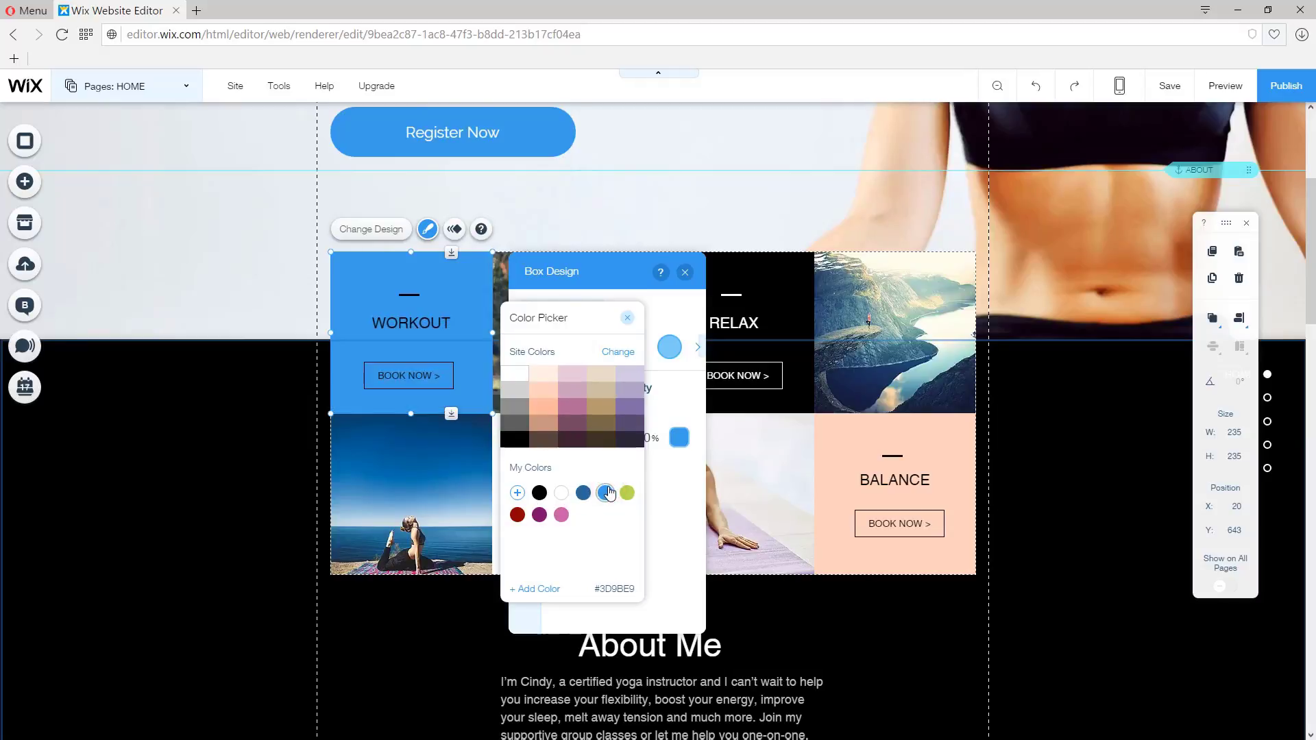
{"action": "left_click", "coordinate": [629, 319]}
{"action": "left_click", "coordinate": [685, 272]}
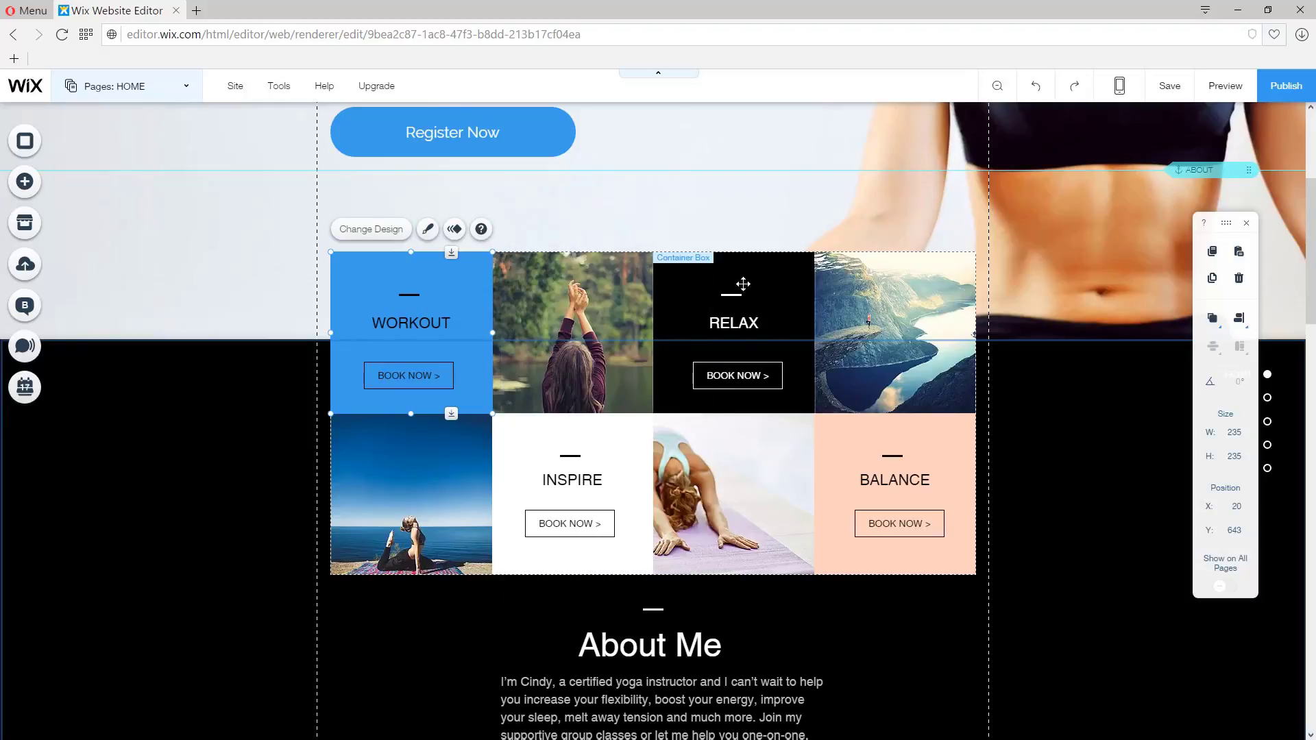
Give the BALANCE tile (not INSPIRE) a lime green #BADA55 background from My Colors
{"action": "left_click", "coordinate": [618, 444]}
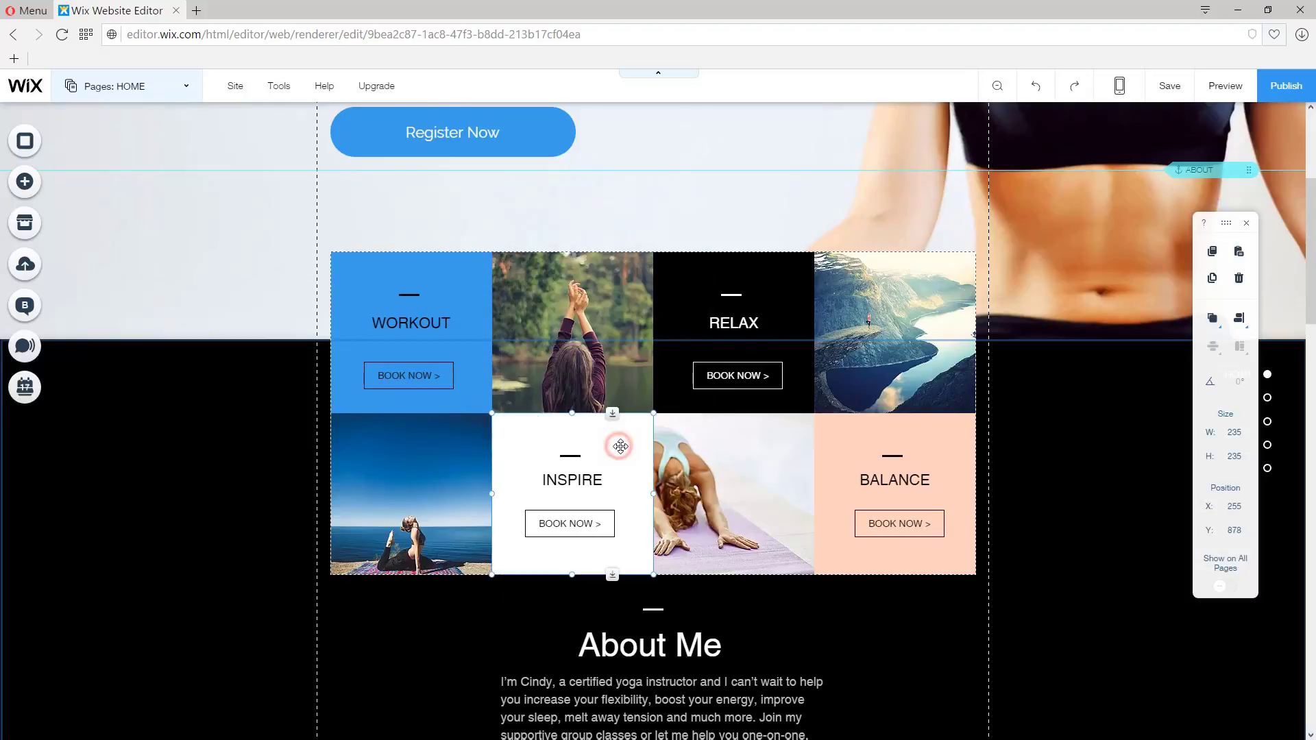
{"action": "left_click", "coordinate": [589, 390]}
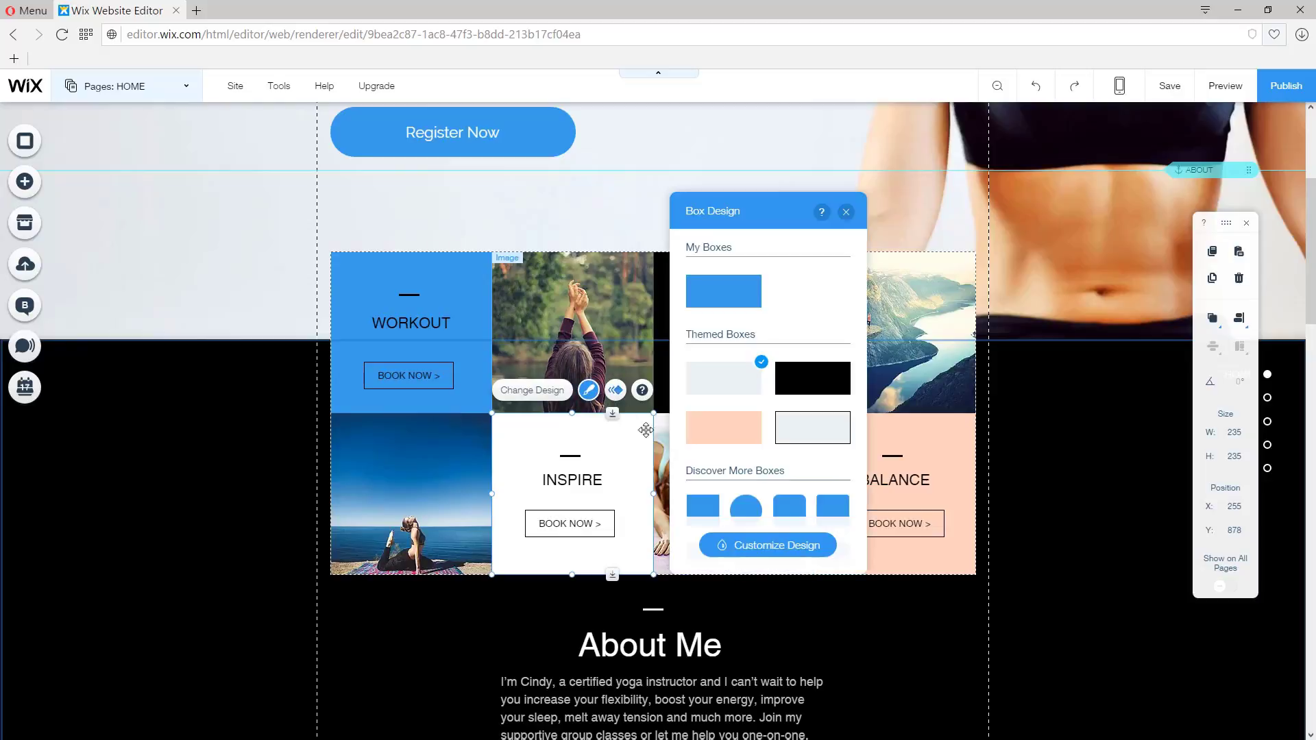
{"action": "left_click", "coordinate": [952, 452]}
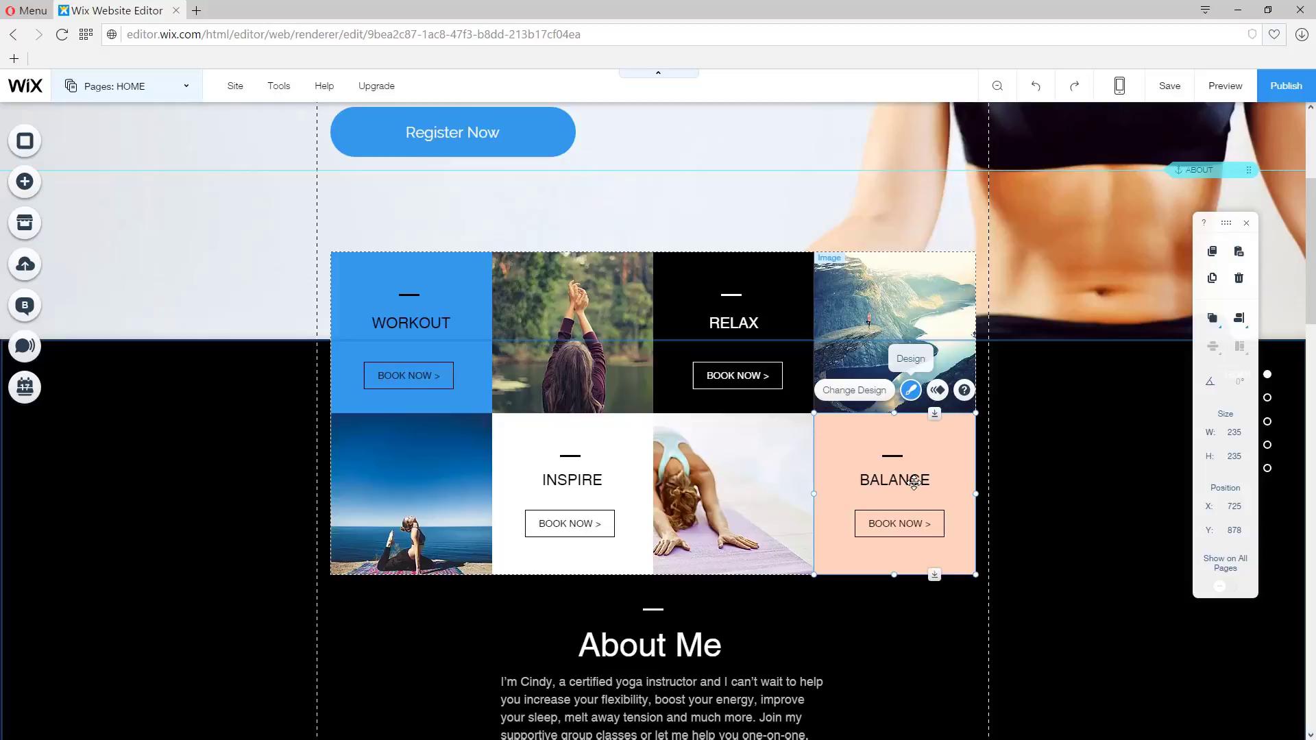
{"action": "left_click", "coordinate": [911, 391]}
{"action": "left_click", "coordinate": [1086, 552]}
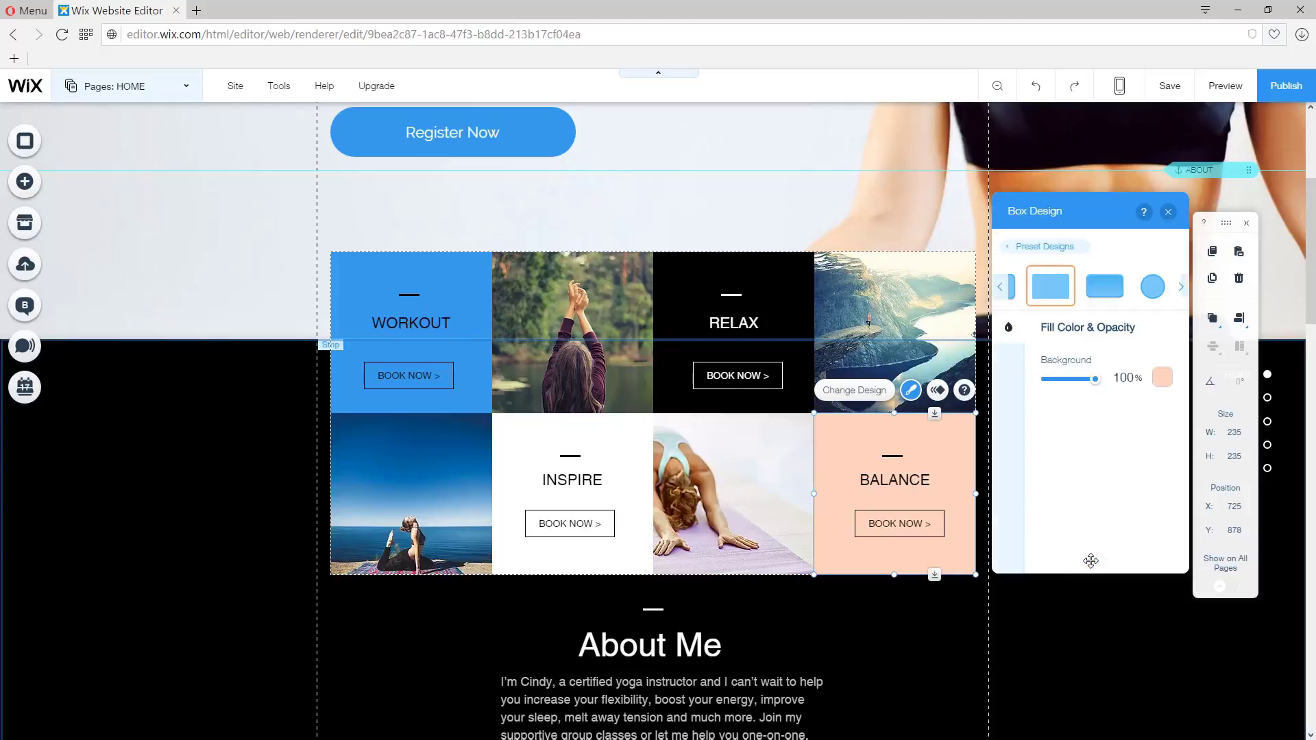
{"action": "left_click", "coordinate": [1163, 377]}
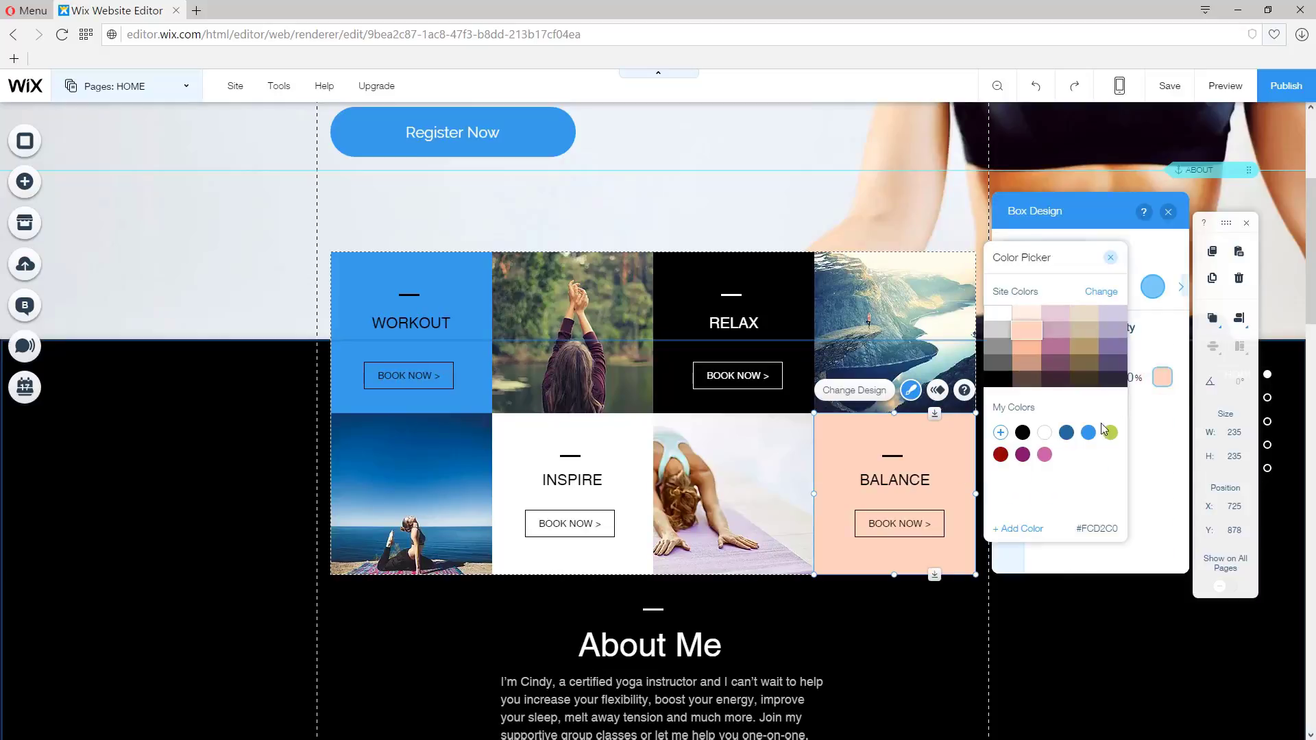
{"action": "left_click", "coordinate": [1111, 432]}
{"action": "left_click", "coordinate": [1164, 483]}
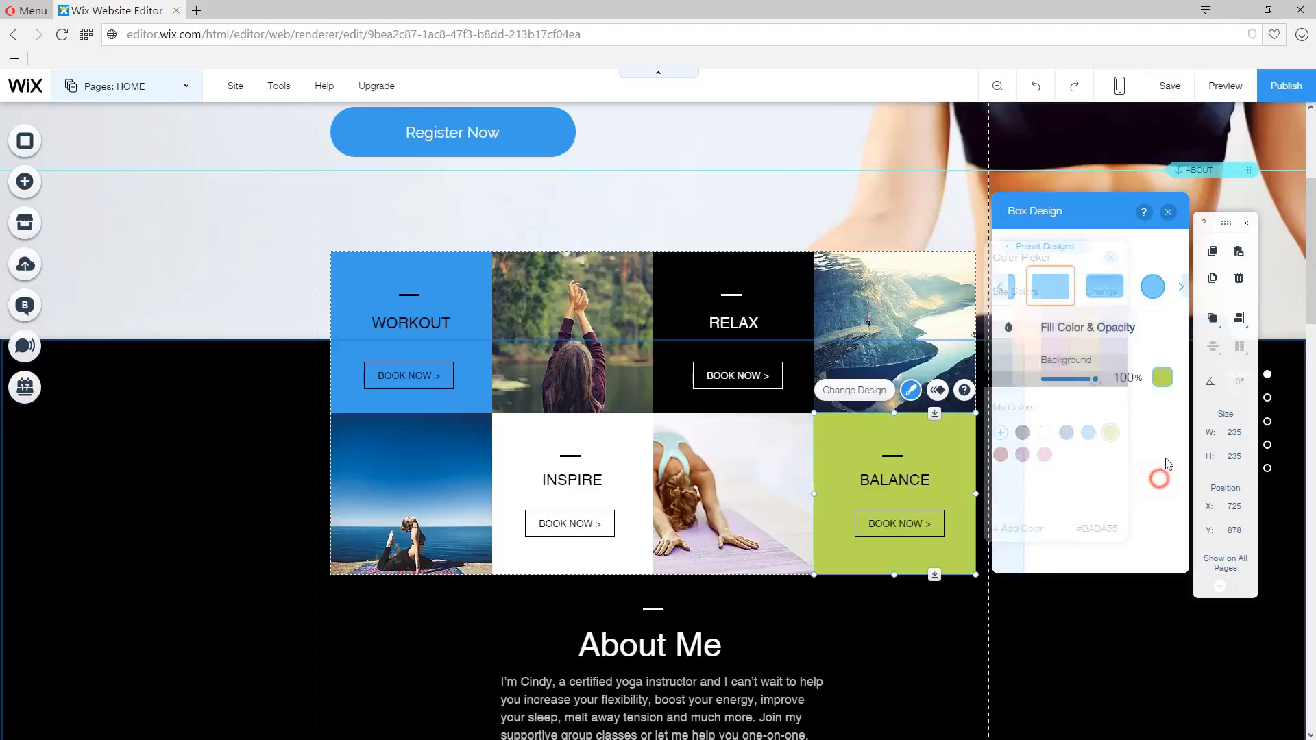
{"action": "left_click", "coordinate": [1168, 212]}
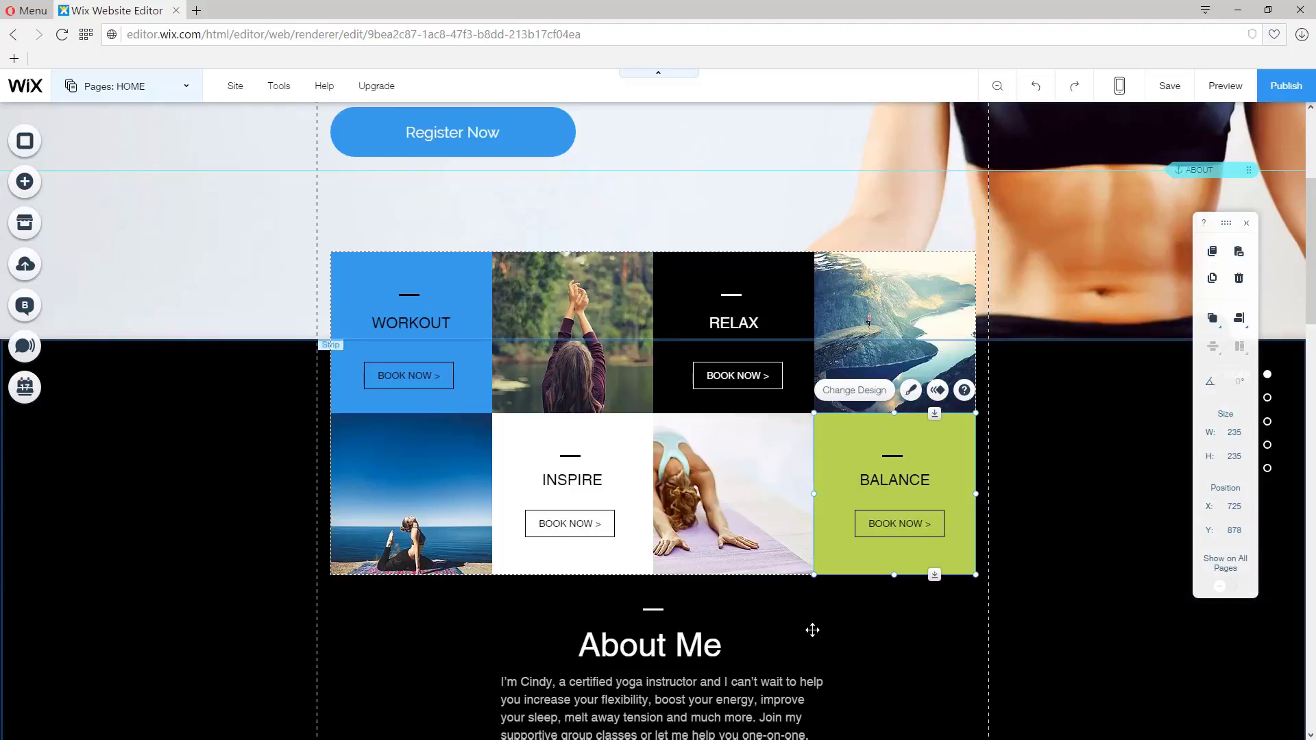